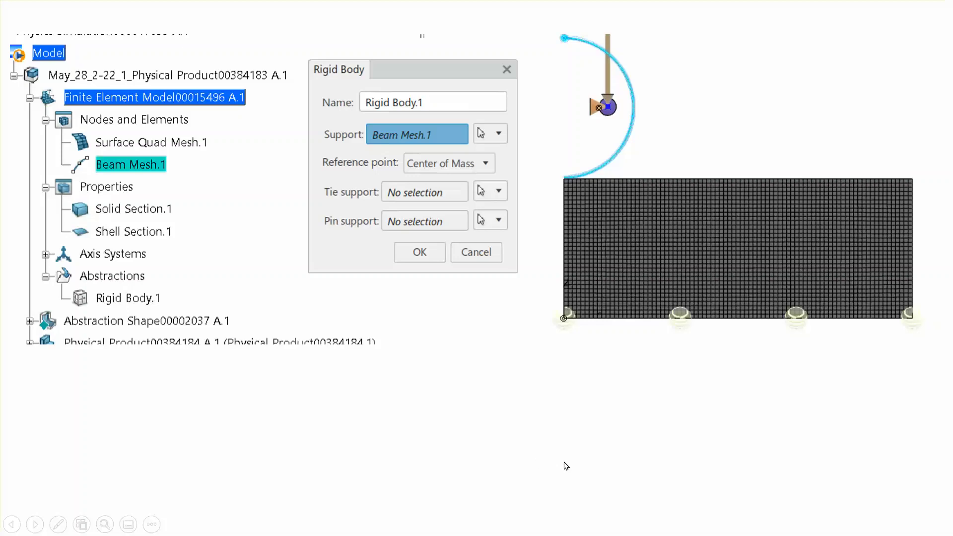
# Switch from the slide show to 3DEXPERIENCE and prefix the physical product's title with "Axi_Shell_Solid_".
pyautogui.press('Escape')
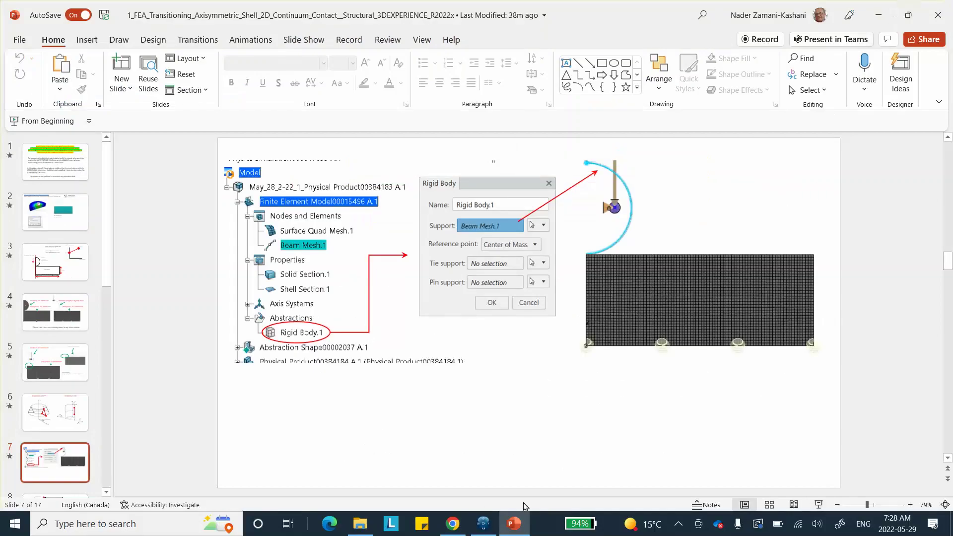
pyautogui.click(483, 522)
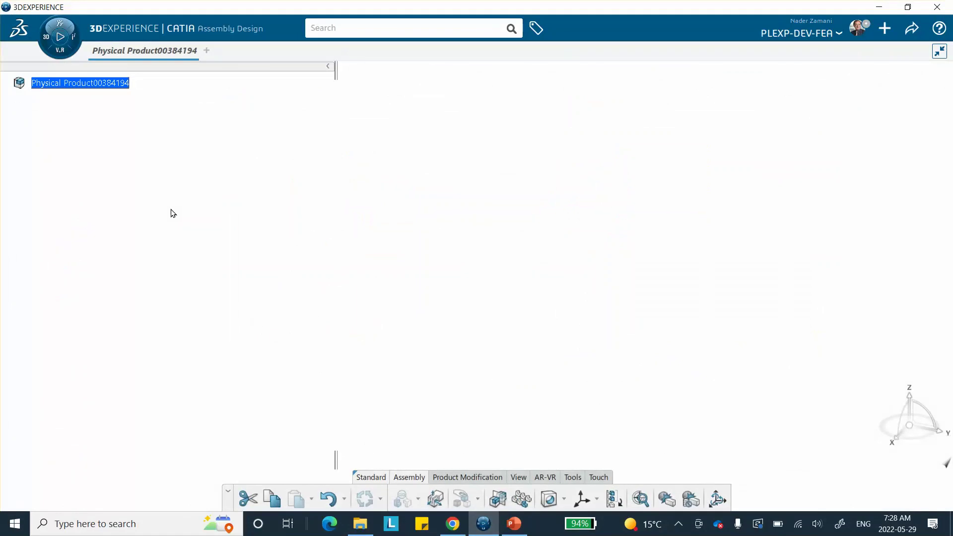
pyautogui.rightClick(111, 86)
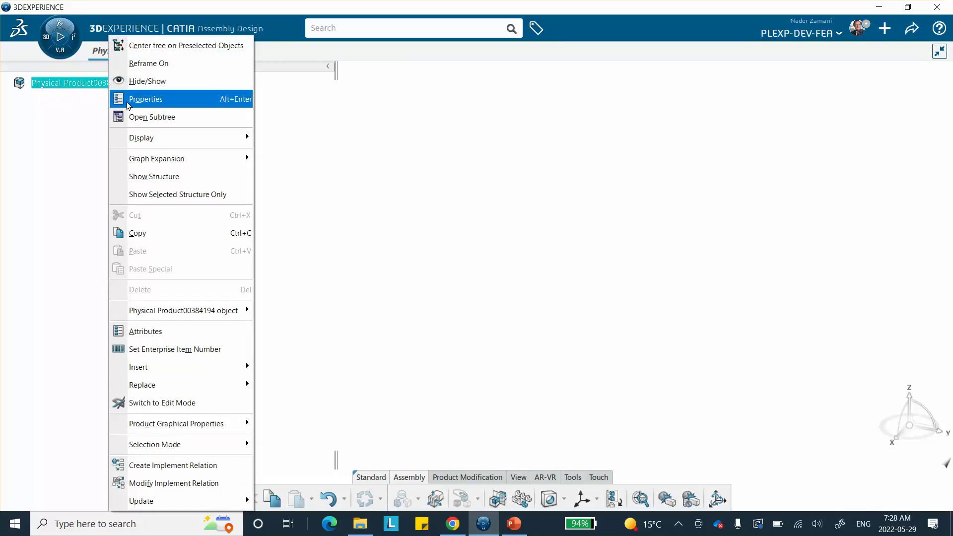
pyautogui.click(122, 99)
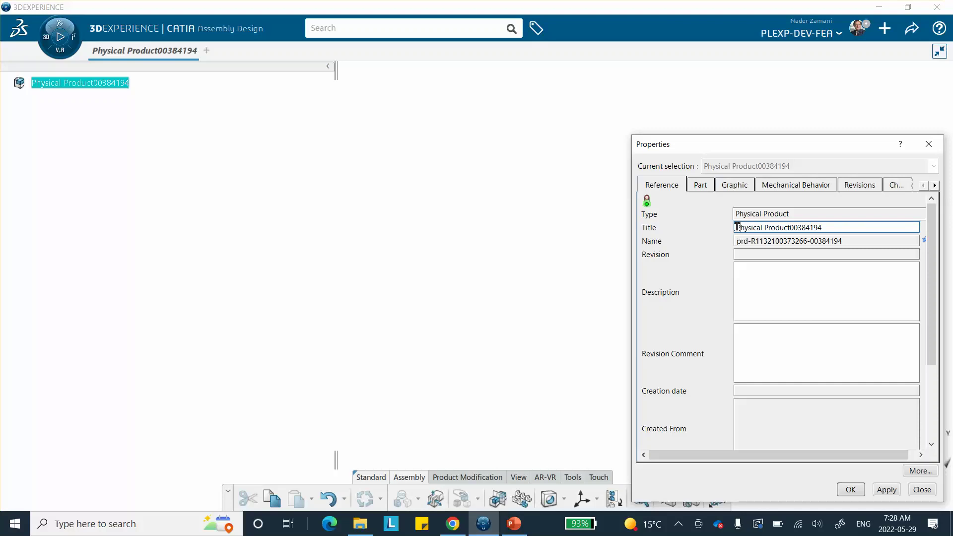
pyautogui.write('Axi_')
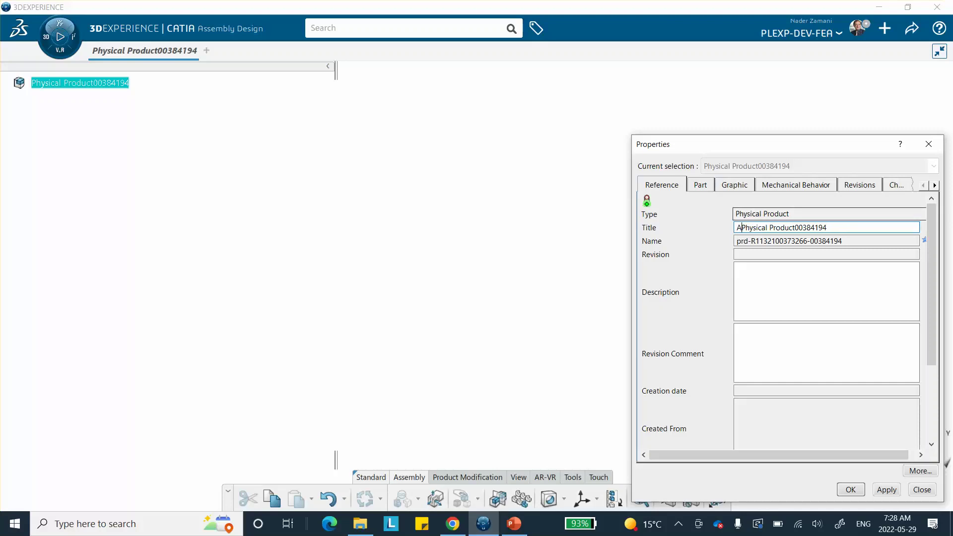
pyautogui.write('Shell_')
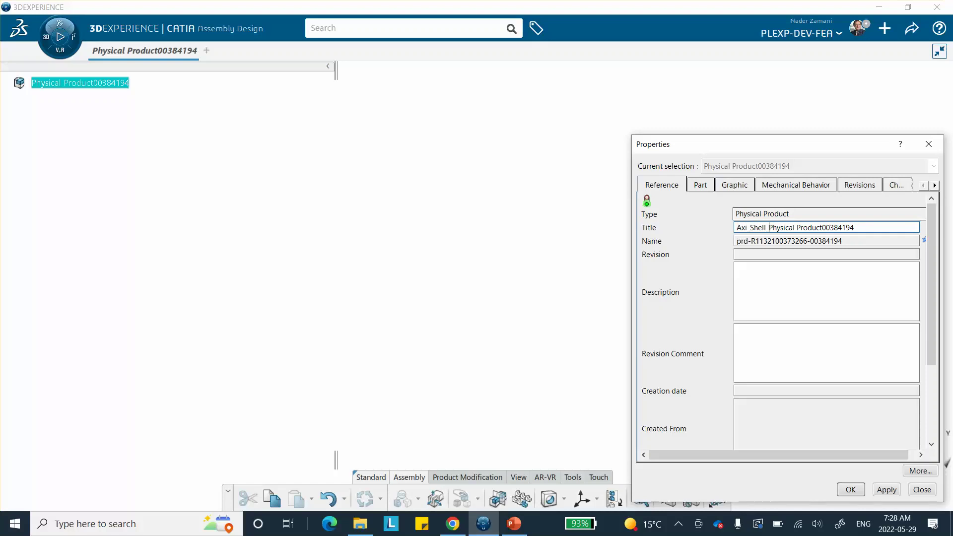
pyautogui.write('Solid')
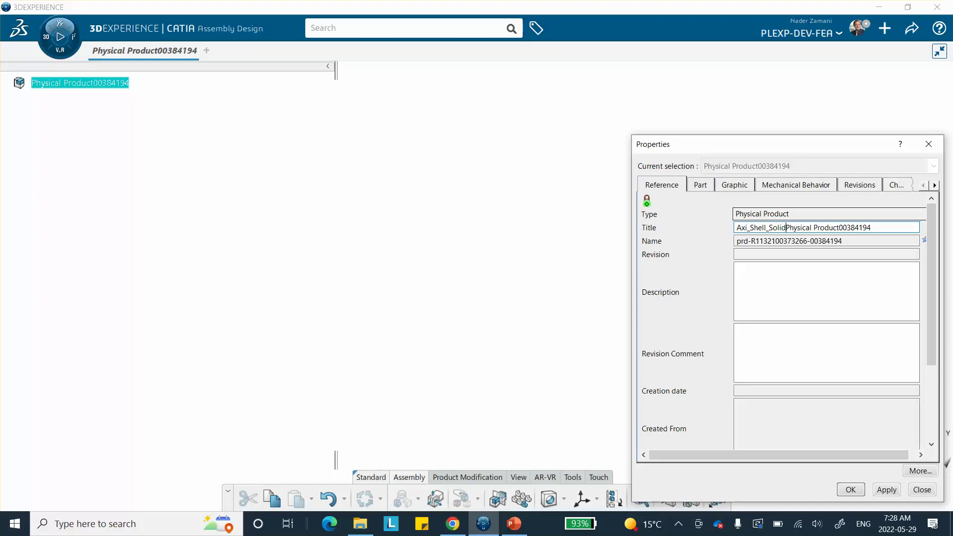
pyautogui.write('_')
pyautogui.click(851, 489)
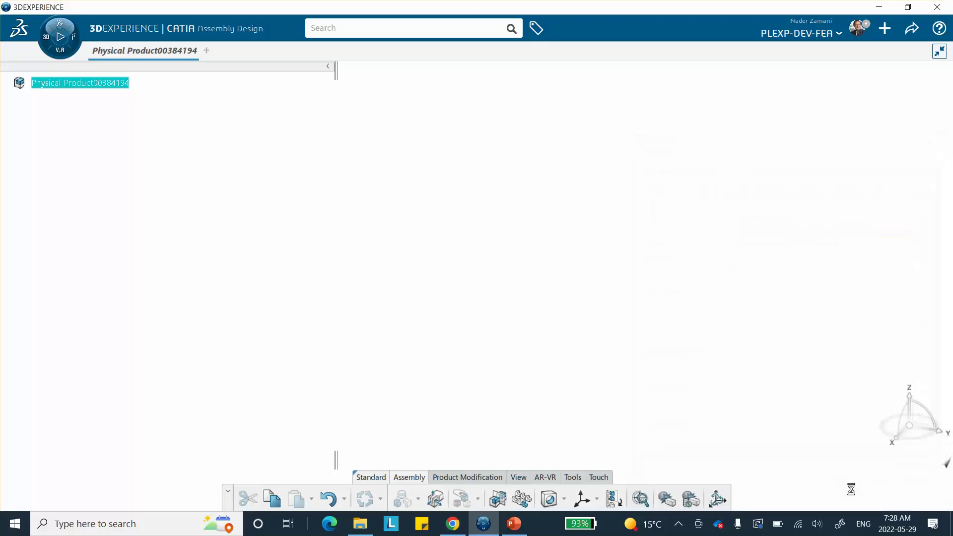
pyautogui.click(71, 82)
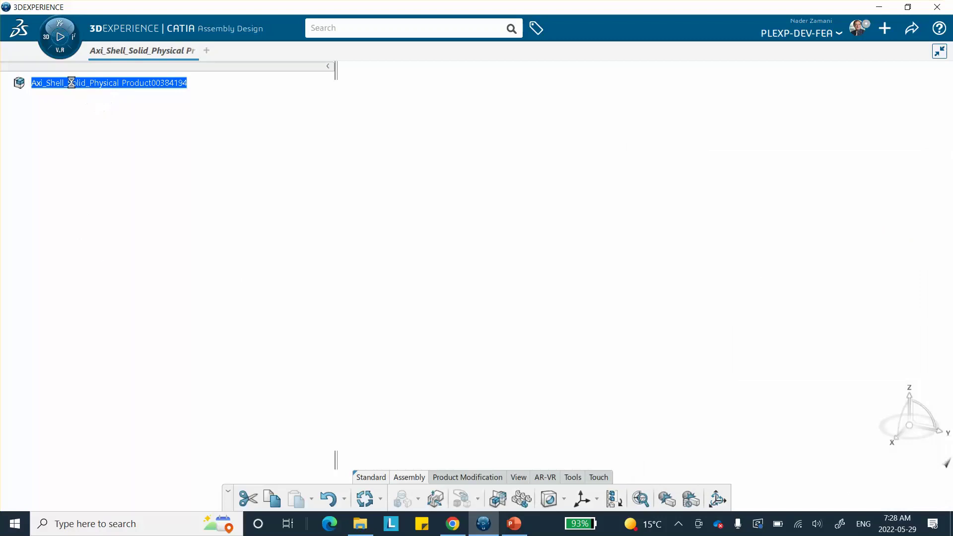
pyautogui.moveTo(71, 82); pyautogui.dragTo(74, 84)
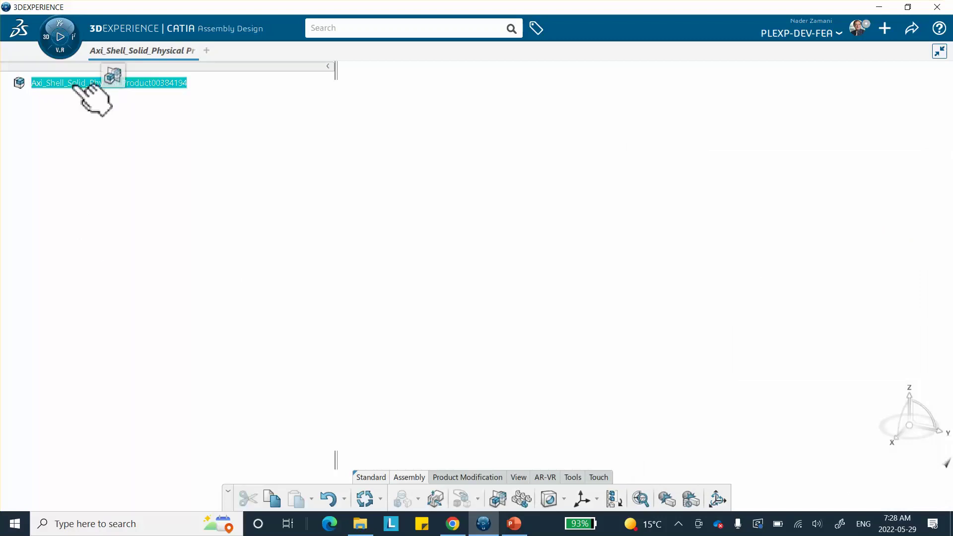
pyautogui.rightClick(73, 85)
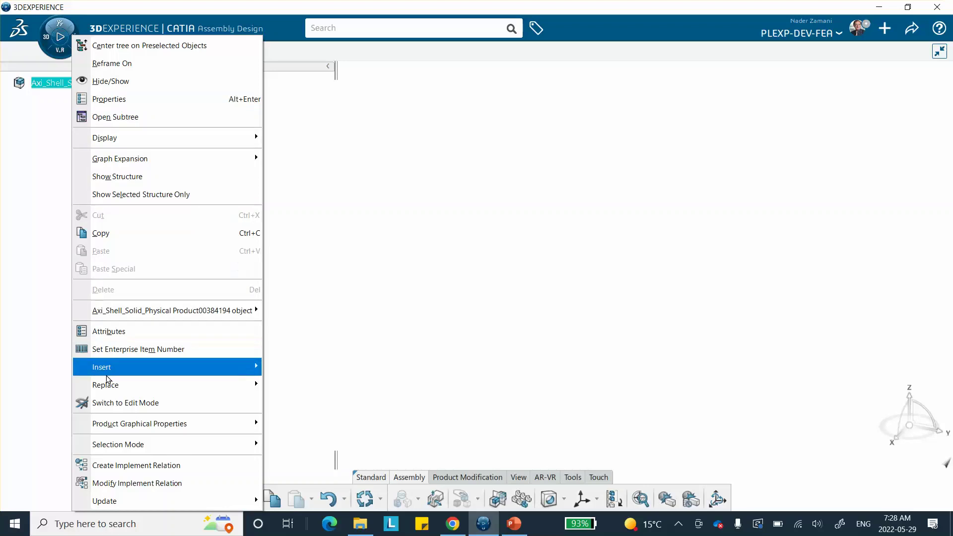
pyautogui.moveTo(107, 367)
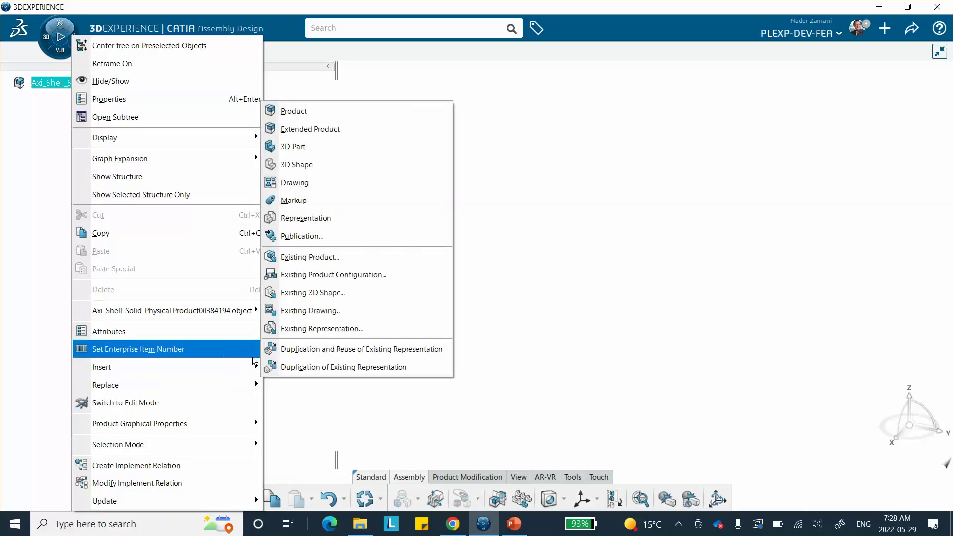
pyautogui.click(272, 351)
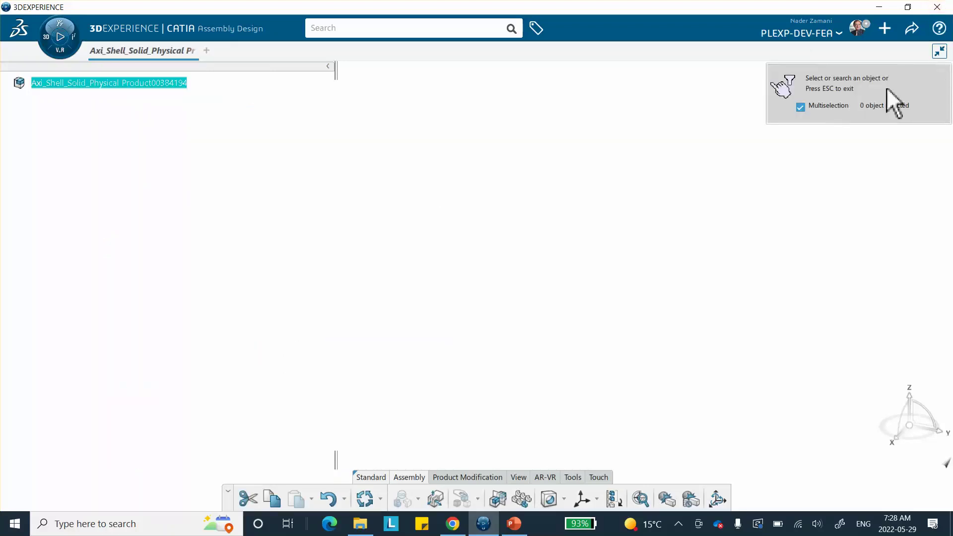
pyautogui.press('Escape')
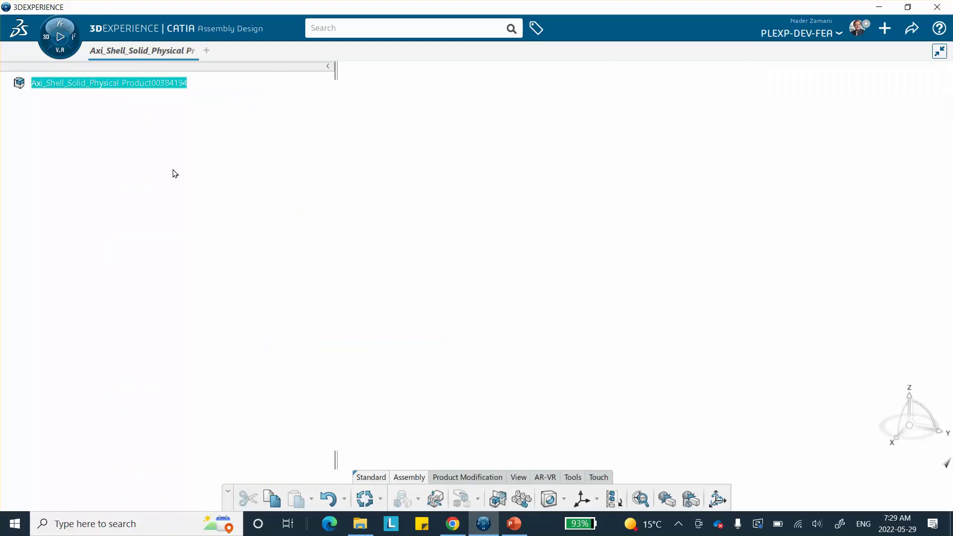
# Insert a new 3D Part under the Axi_Shell_Solid root product.
pyautogui.rightClick(124, 83)
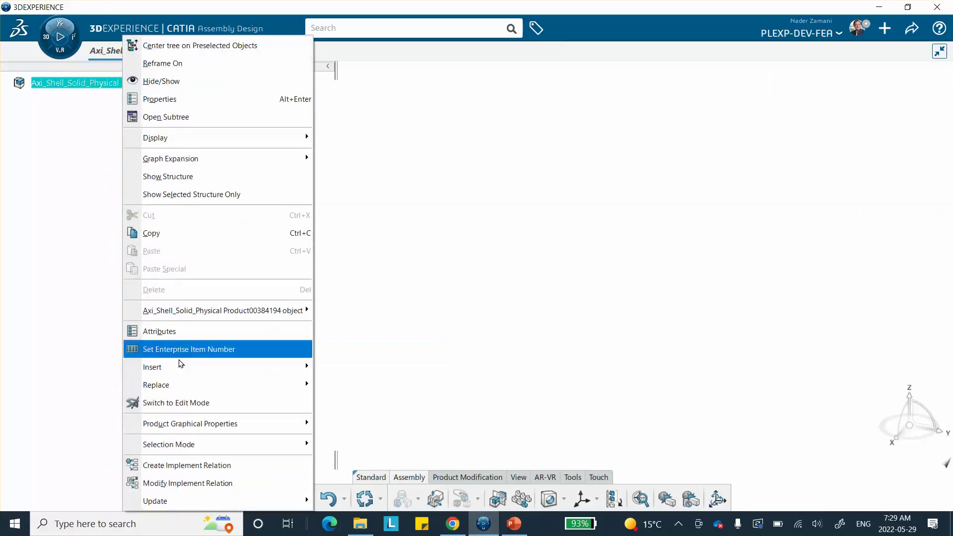
pyautogui.moveTo(182, 378)
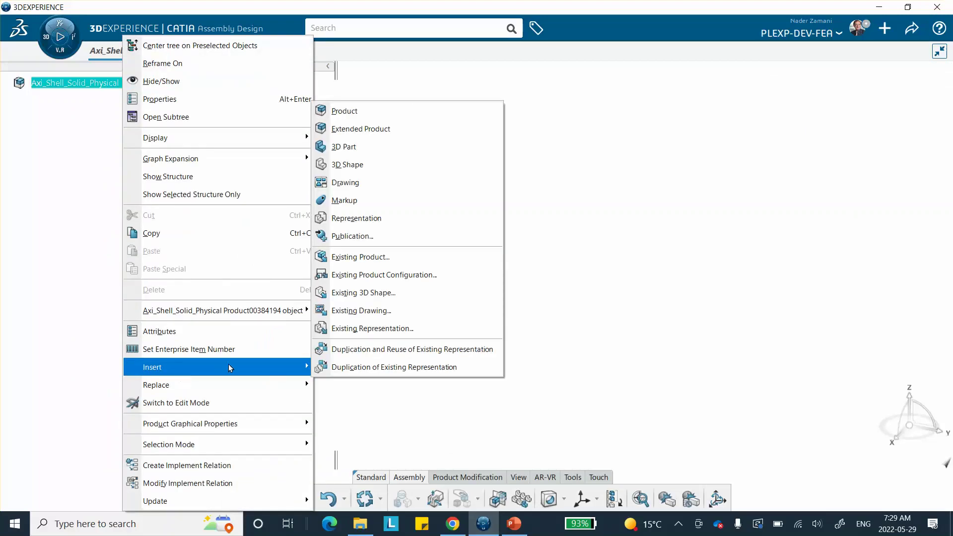
pyautogui.click(361, 150)
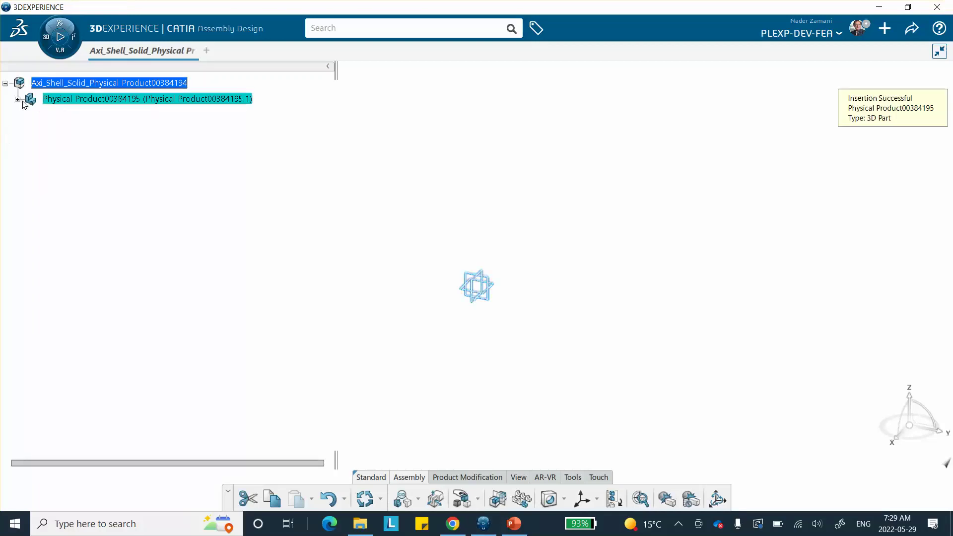
# Expand the new 3D Part, open its 3D Shape for editing and dismiss the Make Service panel.
pyautogui.click(18, 100)
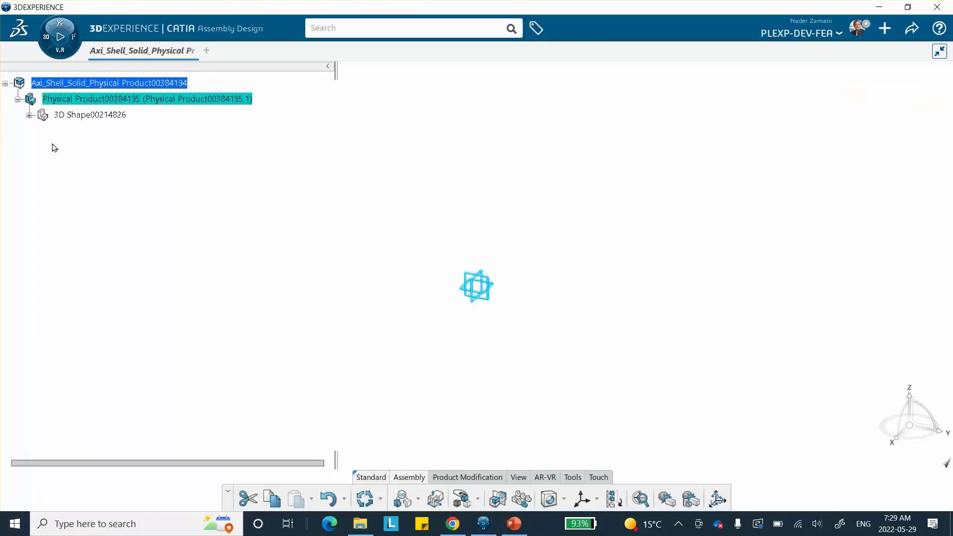
pyautogui.click(95, 116)
pyautogui.doubleClick(95, 115)
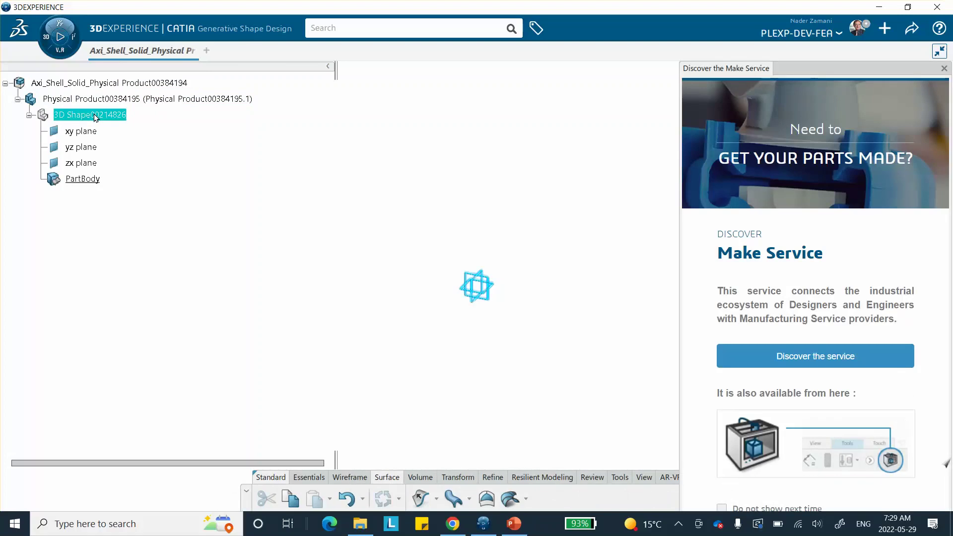
pyautogui.click(944, 69)
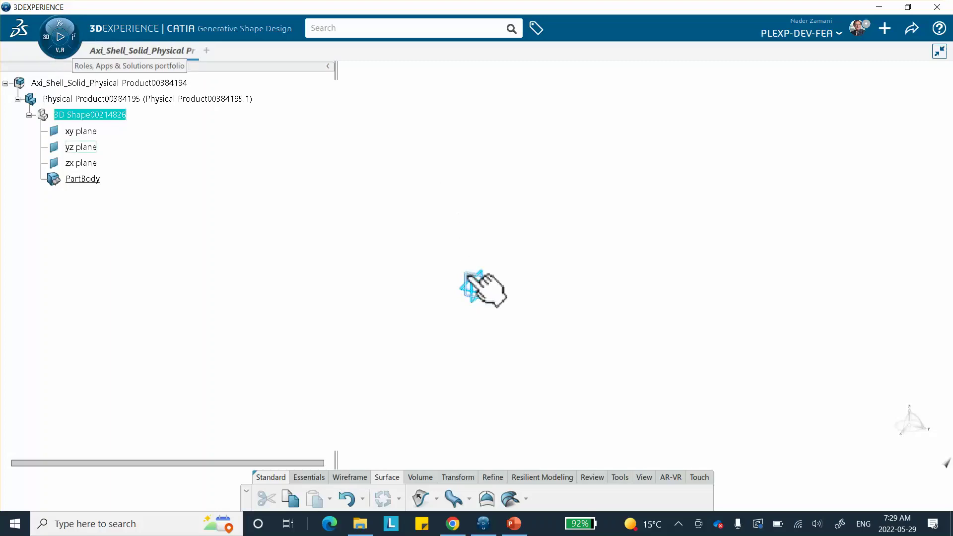
# Select the yz plane and switch to the Part Design app.
pyautogui.click(482, 263)
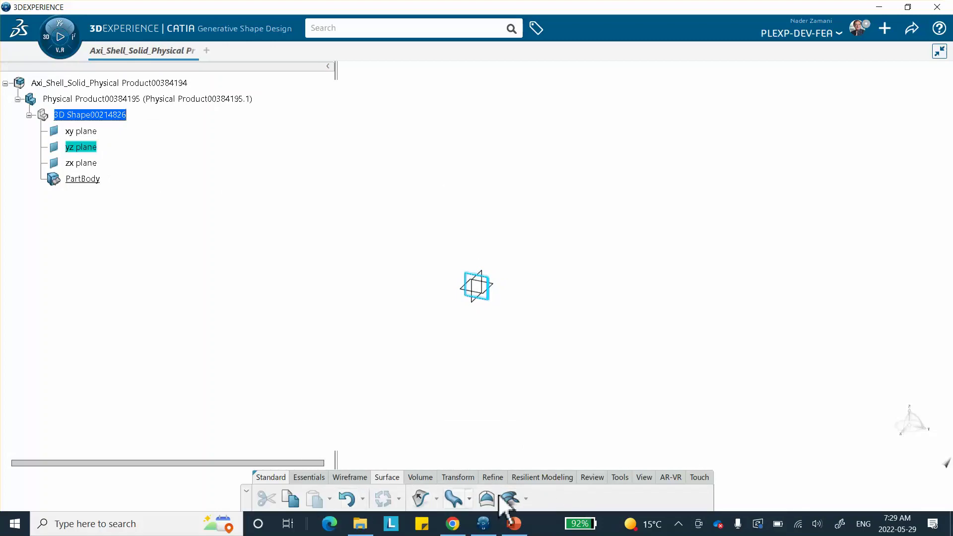
pyautogui.click(43, 34)
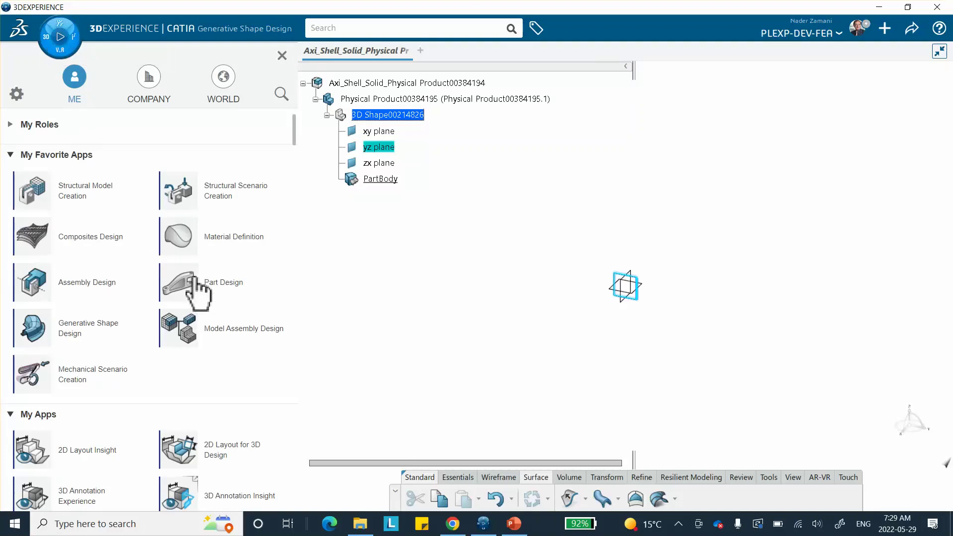
pyautogui.click(194, 281)
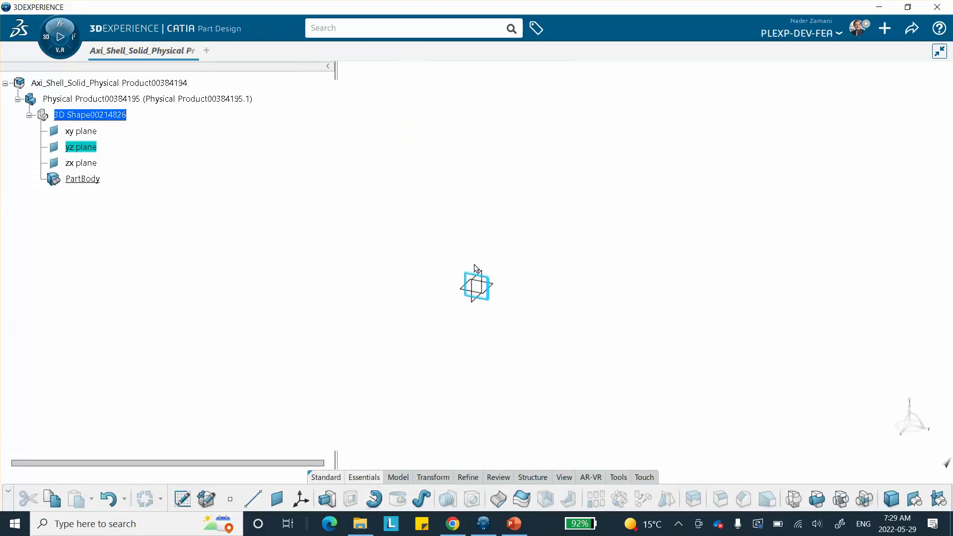
# Sketch a rectangle on the yz plane with one corner at the origin, about 54 mm wide and 19 mm high.
pyautogui.click(184, 497)
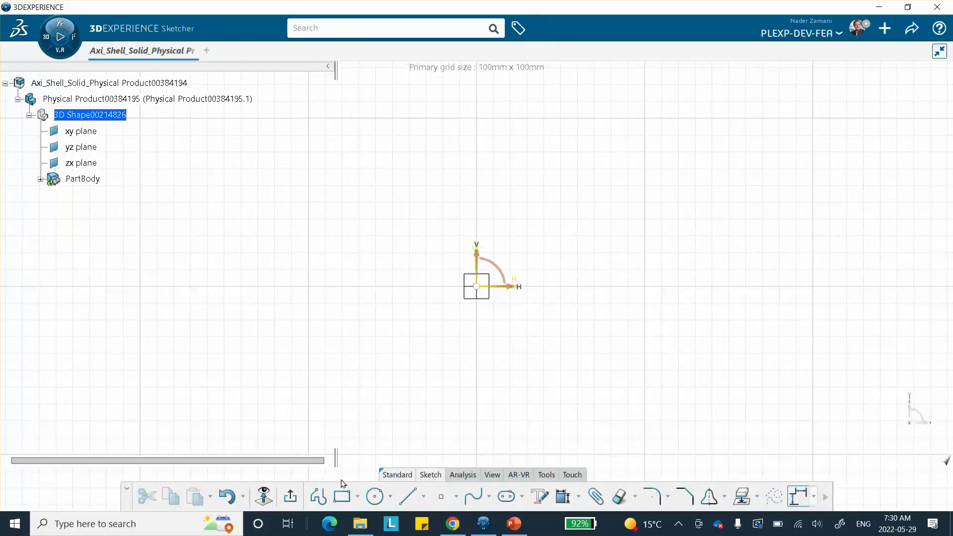
pyautogui.click(342, 496)
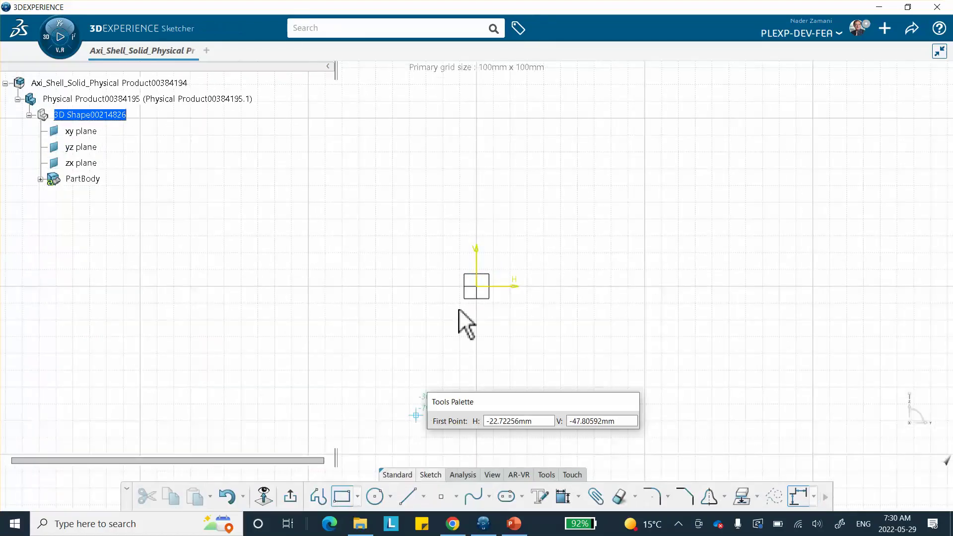
pyautogui.click(477, 287)
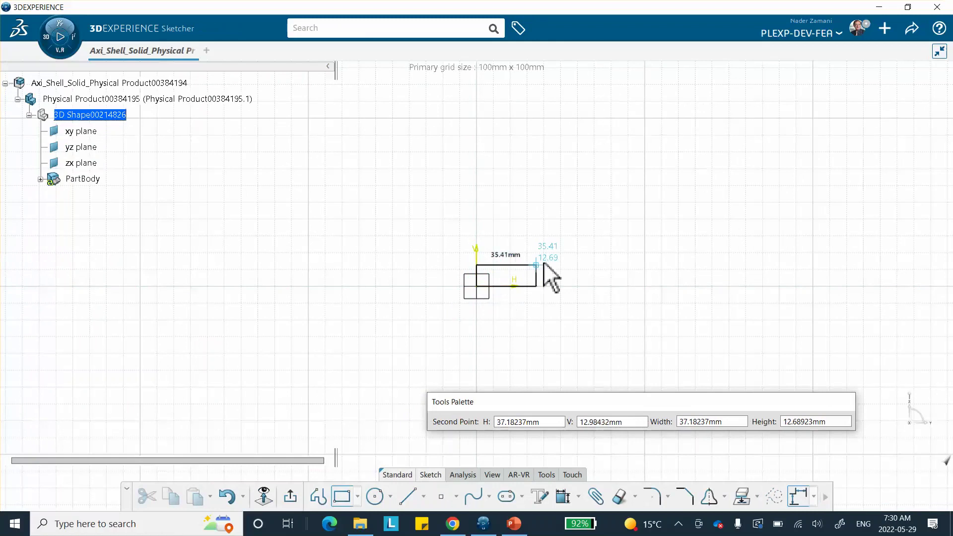
pyautogui.click(569, 255)
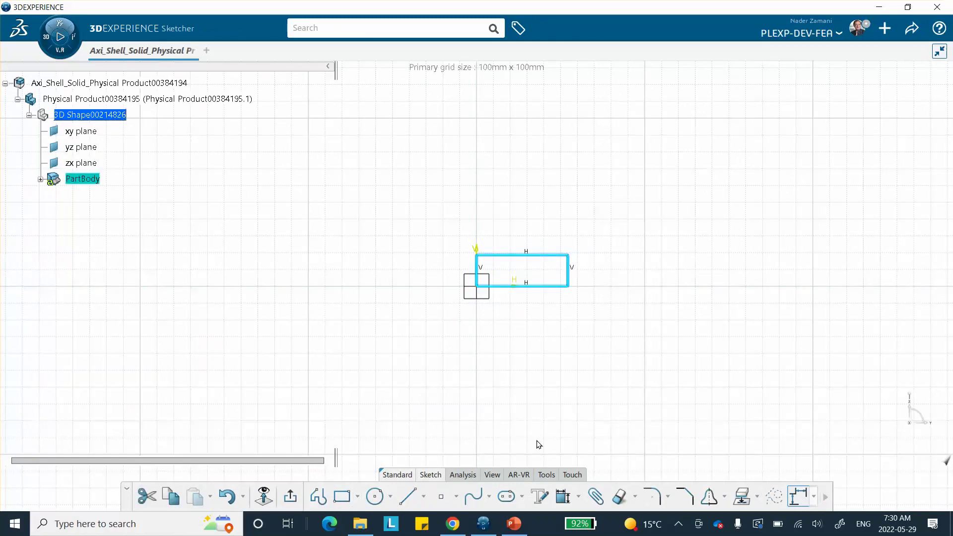
# Dimension the rectangle's horizontal edge and set its length to 25 mm.
pyautogui.click(558, 493)
pyautogui.click(525, 287)
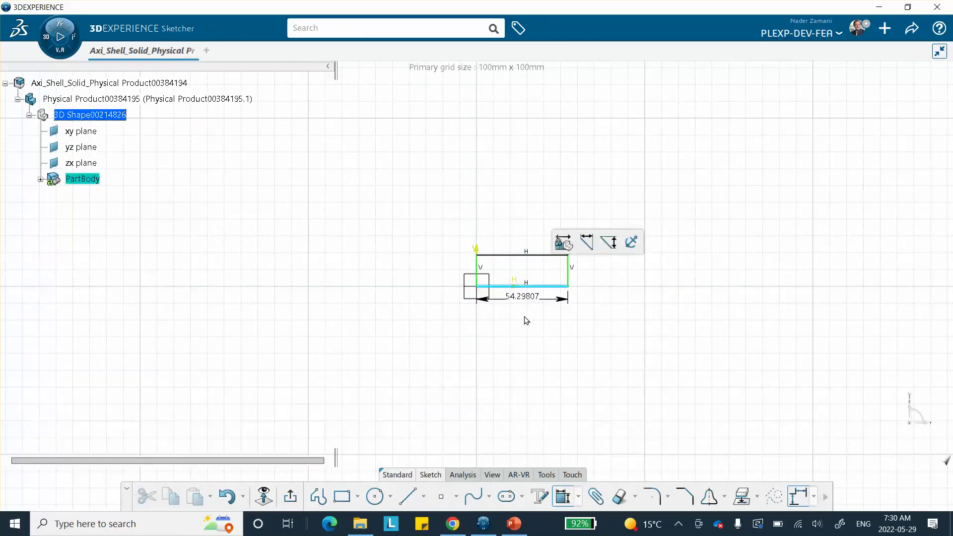
pyautogui.click(526, 328)
pyautogui.write('2')
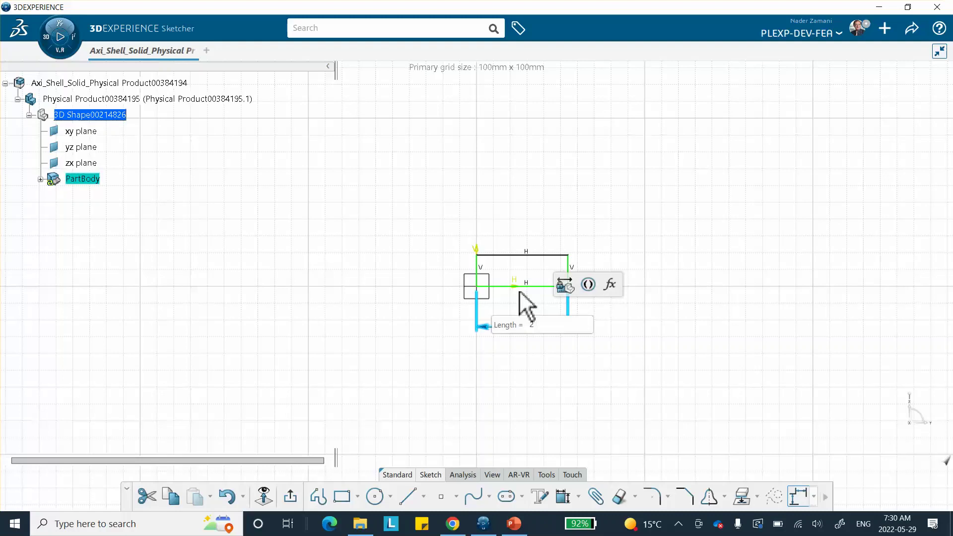
pyautogui.write('5')
pyautogui.press('Return')
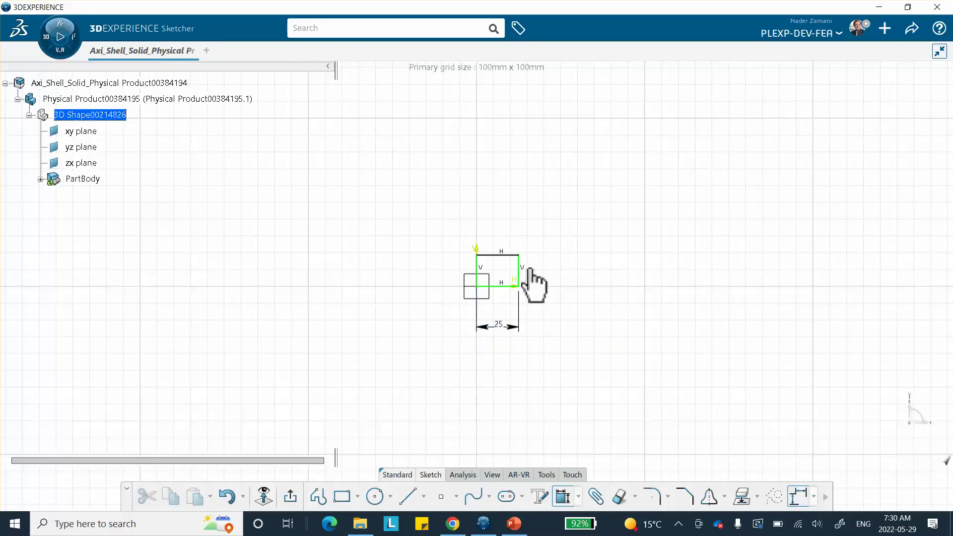
# Dimension the rectangle's vertical edge at 10 mm and exit the sketch.
pyautogui.click(519, 272)
pyautogui.click(550, 271)
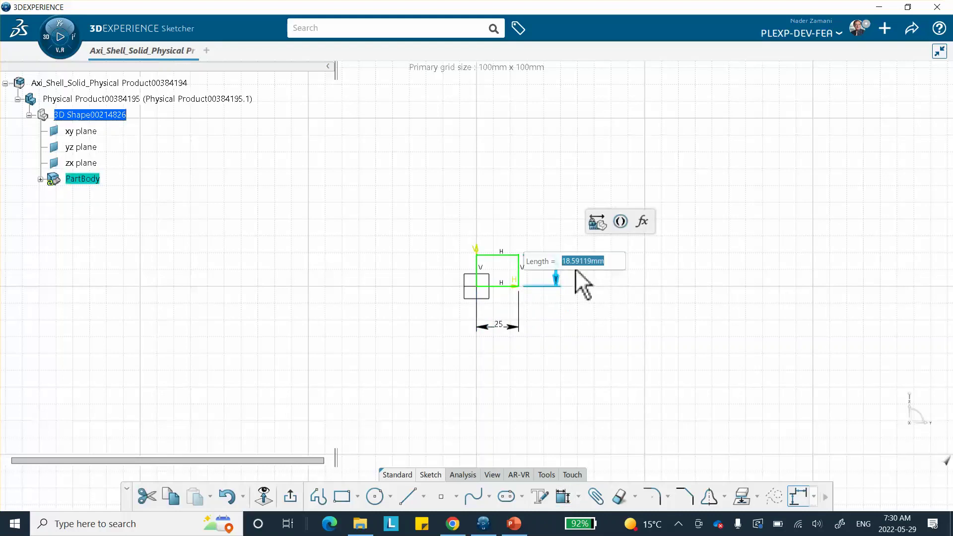
pyautogui.write('10')
pyautogui.press('Return')
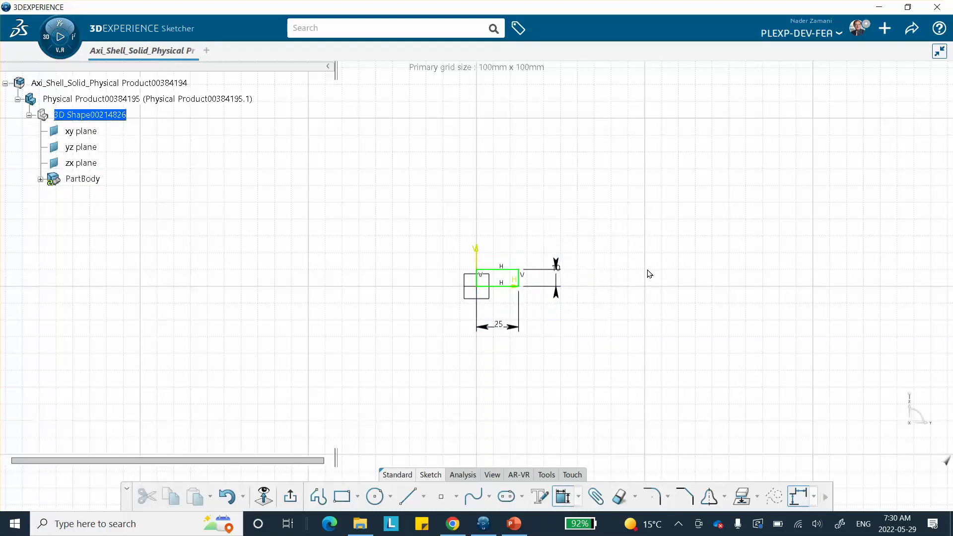
pyautogui.click(290, 496)
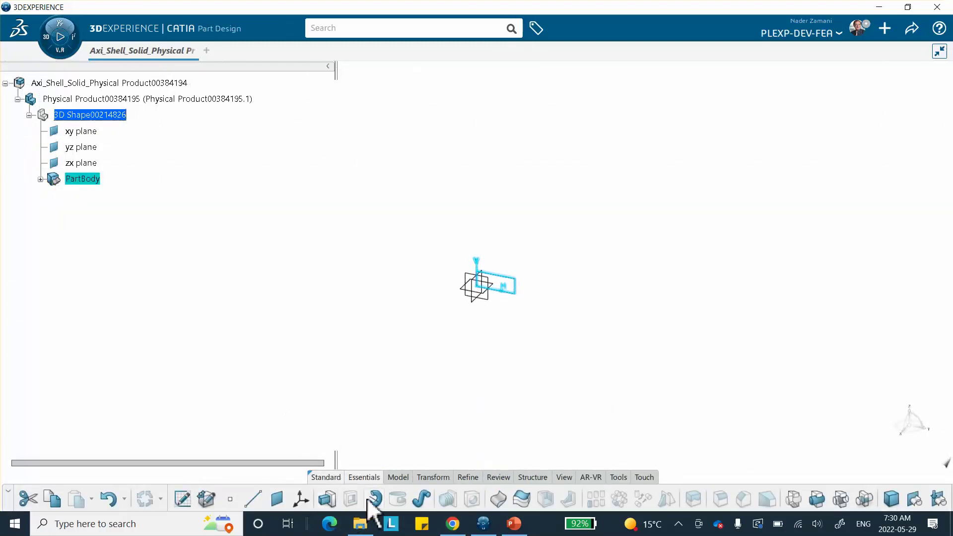
# Revolve the rectangle sketch 360 degrees about the Z axis with the Shaft command to form a solid disc.
pyautogui.click(373, 498)
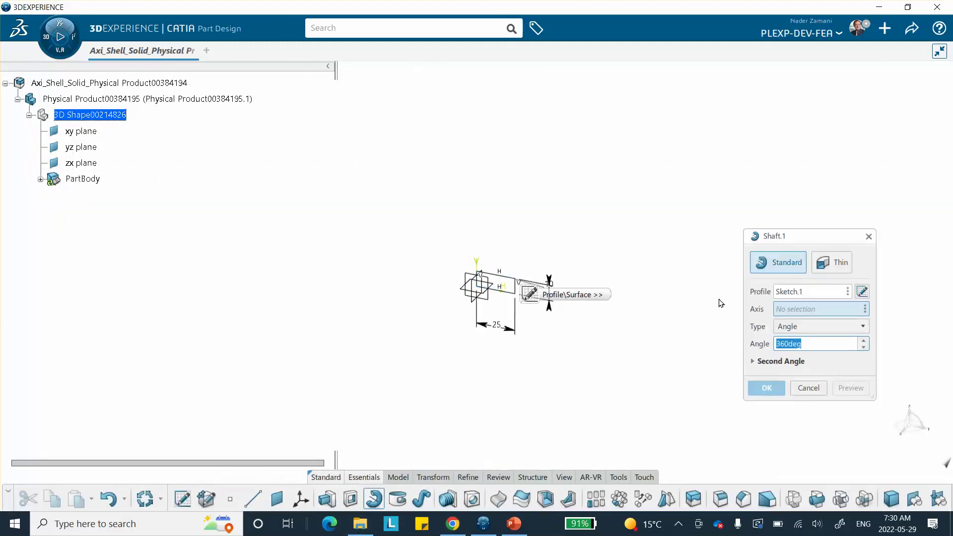
pyautogui.rightClick(801, 309)
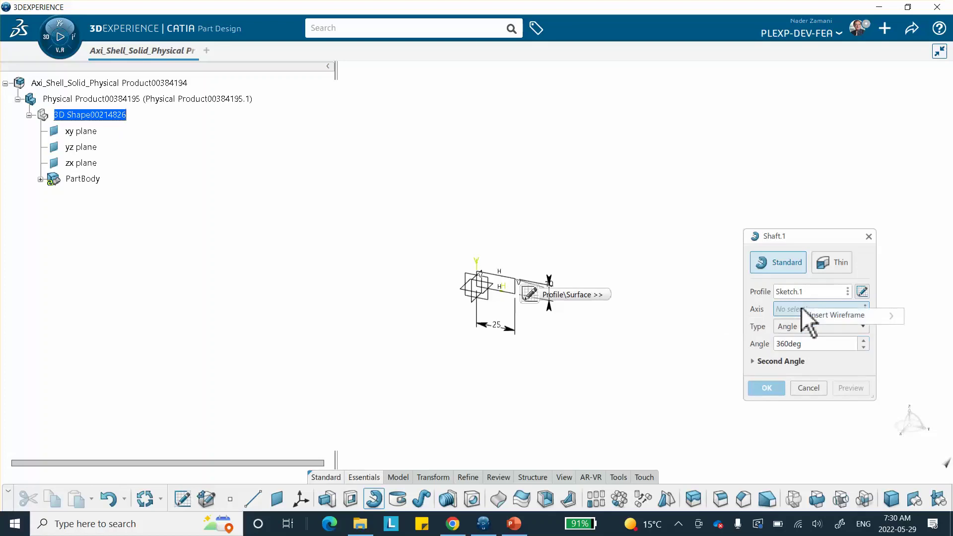
pyautogui.moveTo(817, 316)
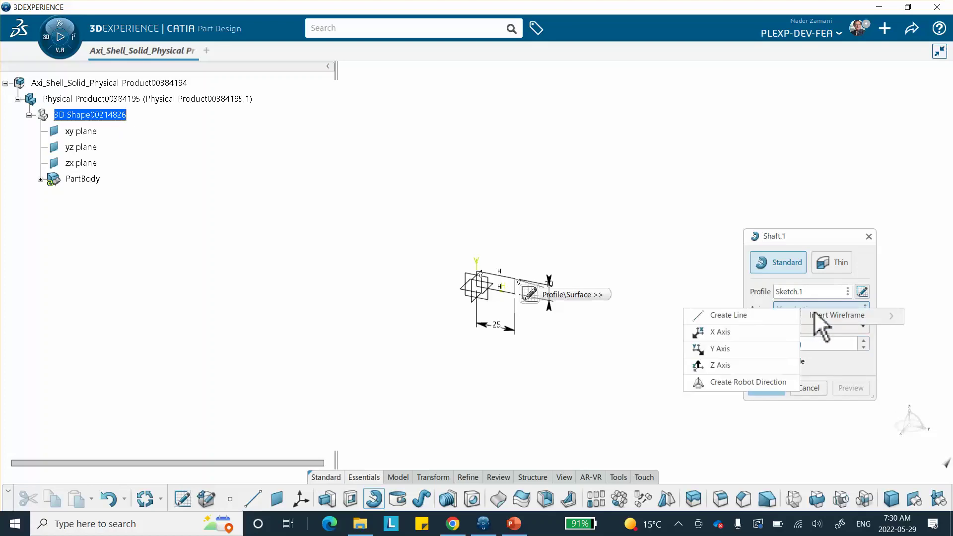
pyautogui.click(736, 366)
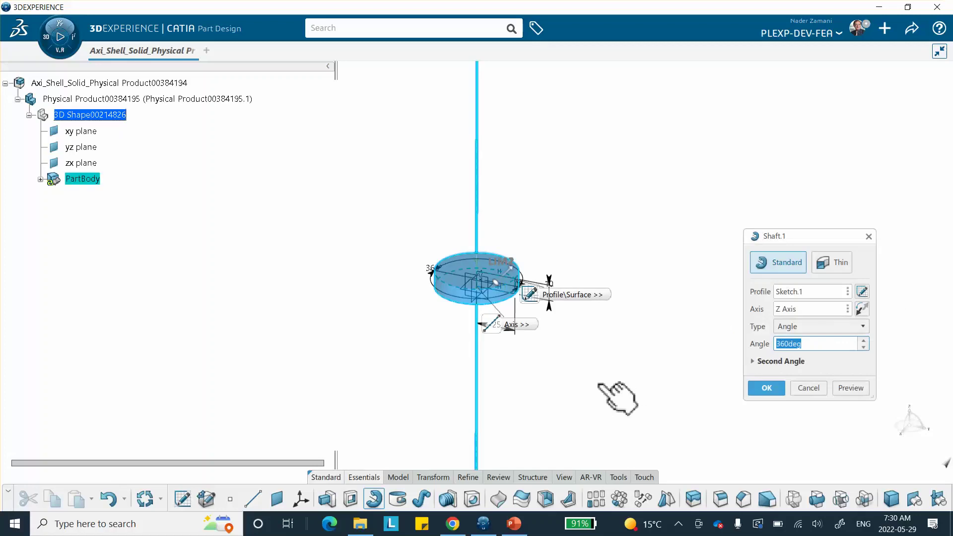
pyautogui.click(759, 390)
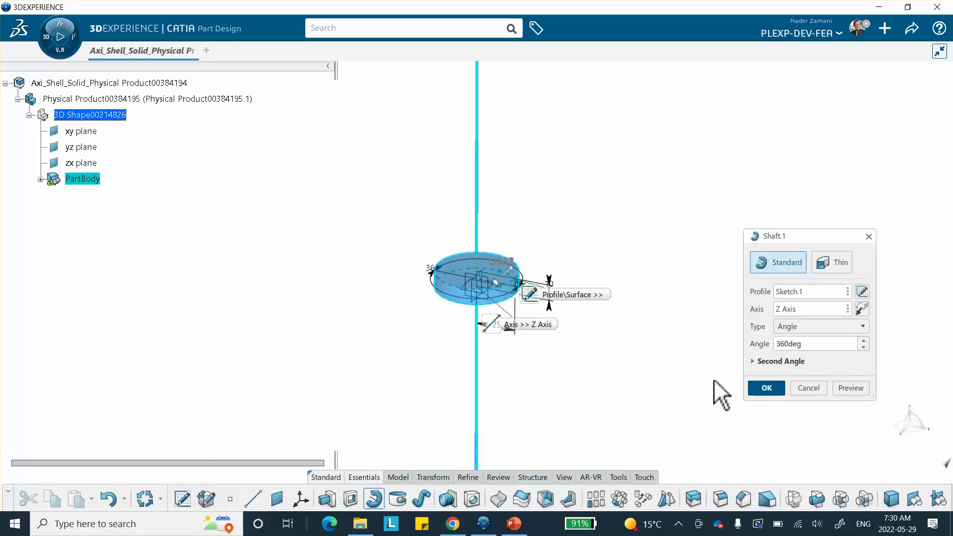
pyautogui.moveTo(637, 342); pyautogui.dragTo(615, 280, button='middle')
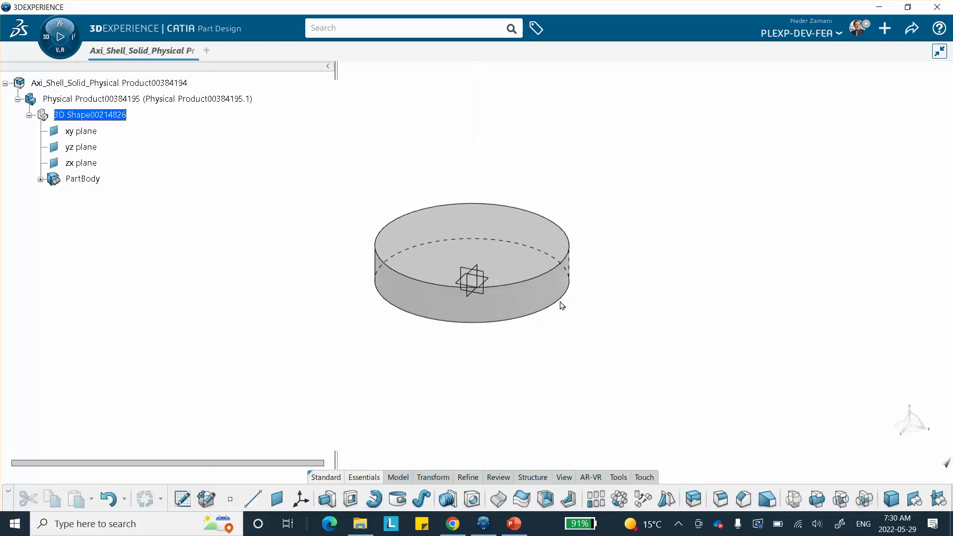
# Insert a geometrical set under the 3D shape and create a coordinate point at 0, 0, 0 mm in it.
pyautogui.click(915, 499)
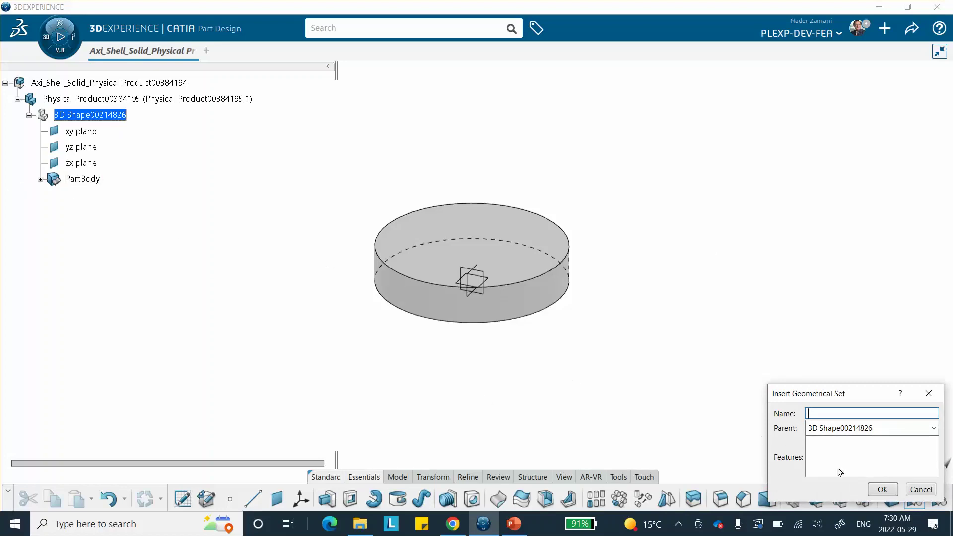
pyautogui.click(880, 489)
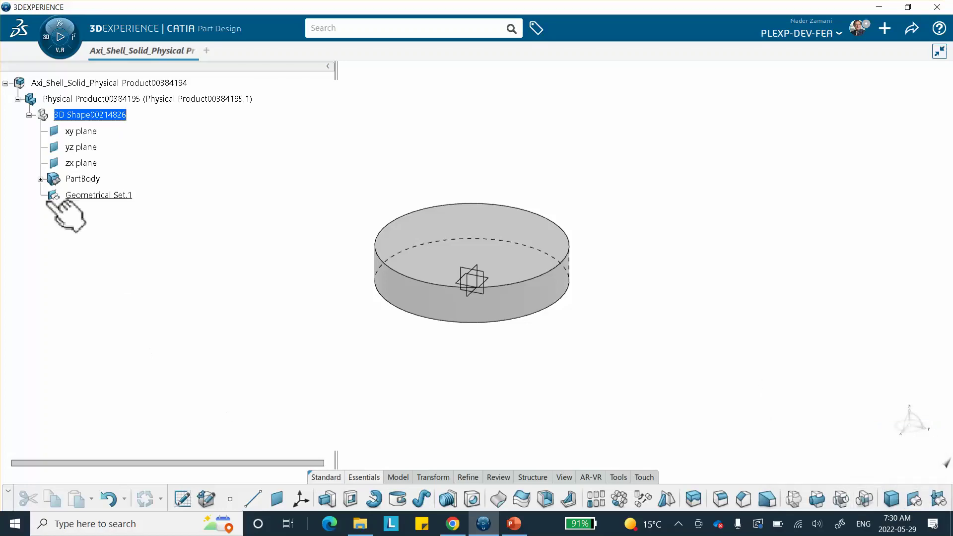
pyautogui.click(228, 497)
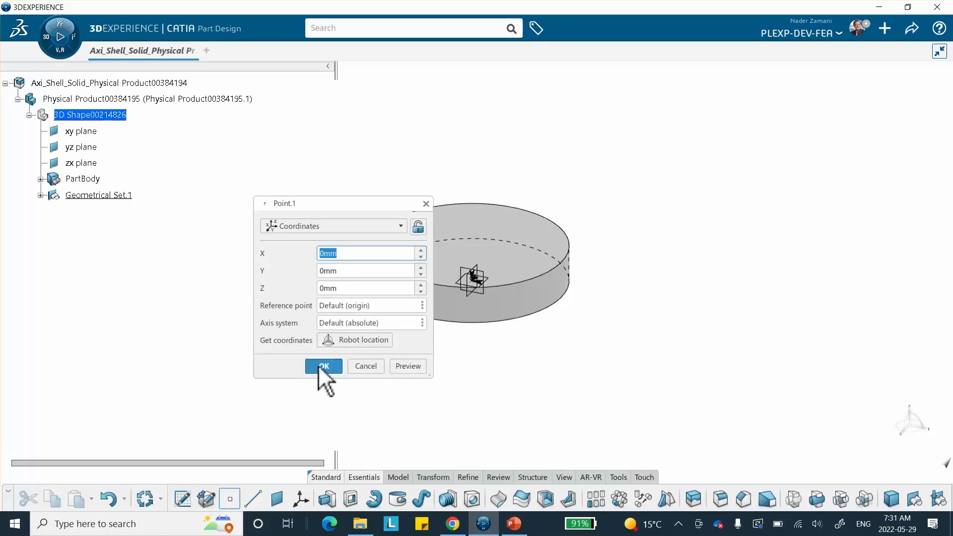
pyautogui.click(323, 366)
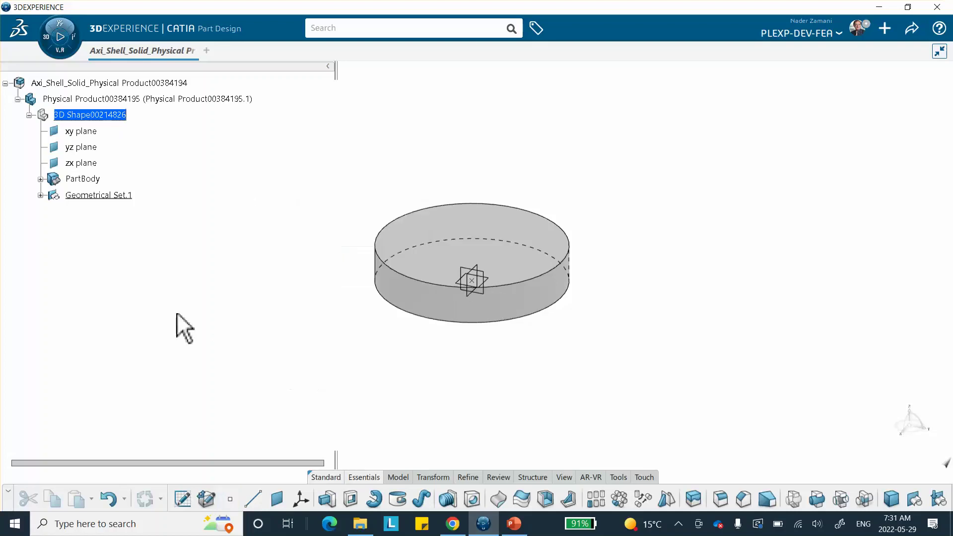
pyautogui.click(41, 195)
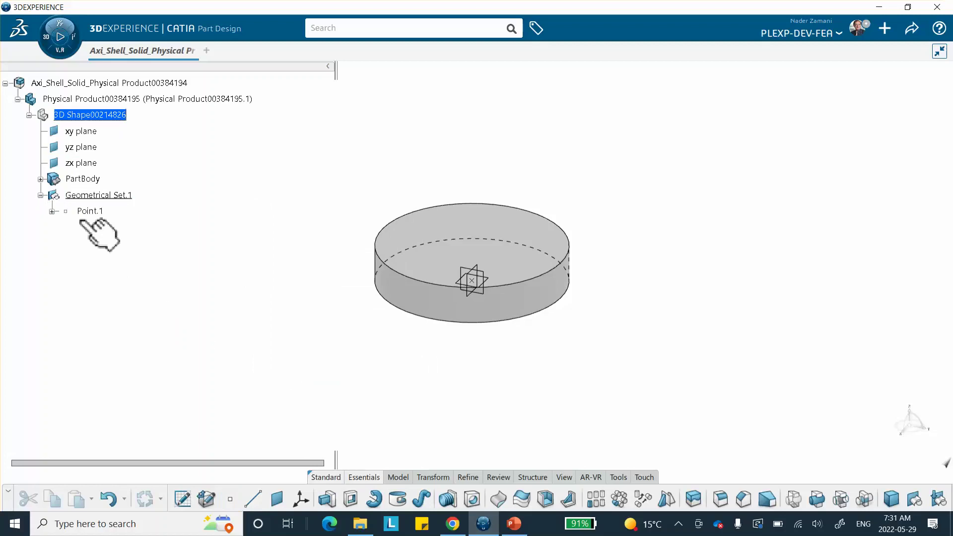
# Add a standard axis system with the default origin and axes, without making it the current one.
pyautogui.click(300, 499)
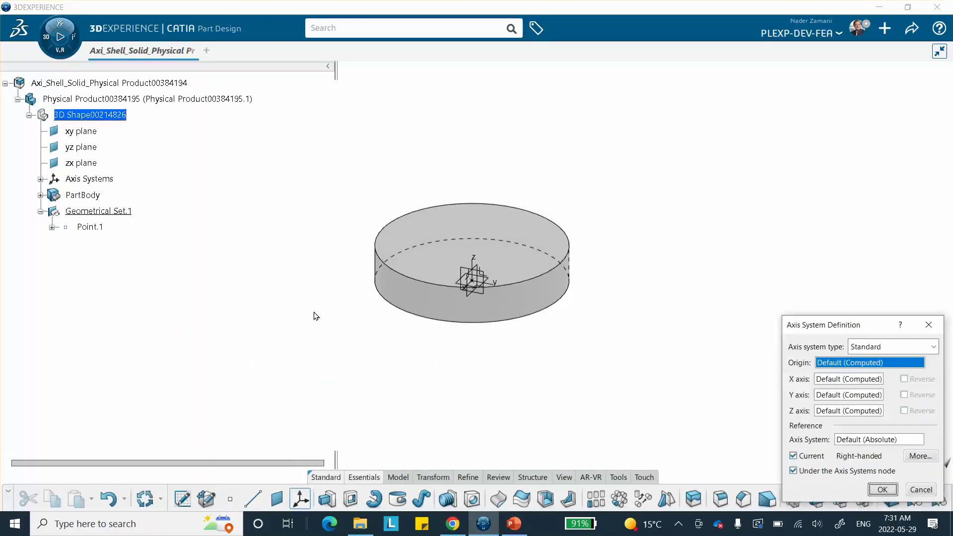
pyautogui.click(793, 456)
pyautogui.click(883, 490)
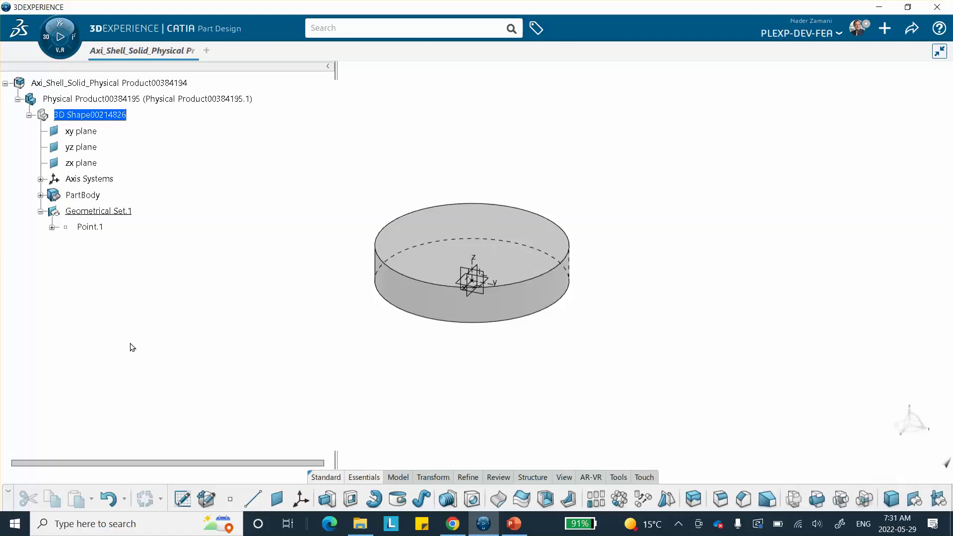
# Create one core material titled Axi_ELPL_May_29_2022, along with one covering material under its default title.
pyautogui.click(617, 477)
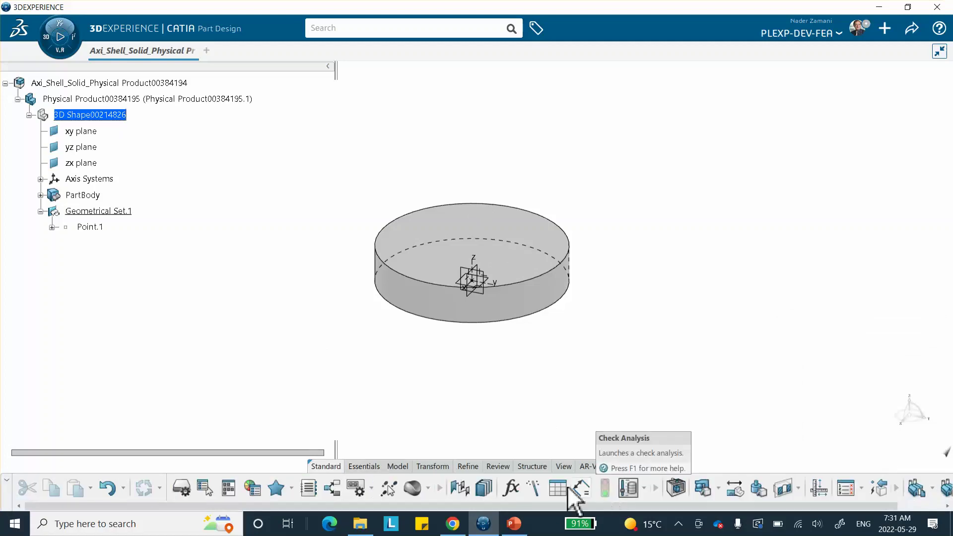
pyautogui.click(429, 489)
pyautogui.click(437, 440)
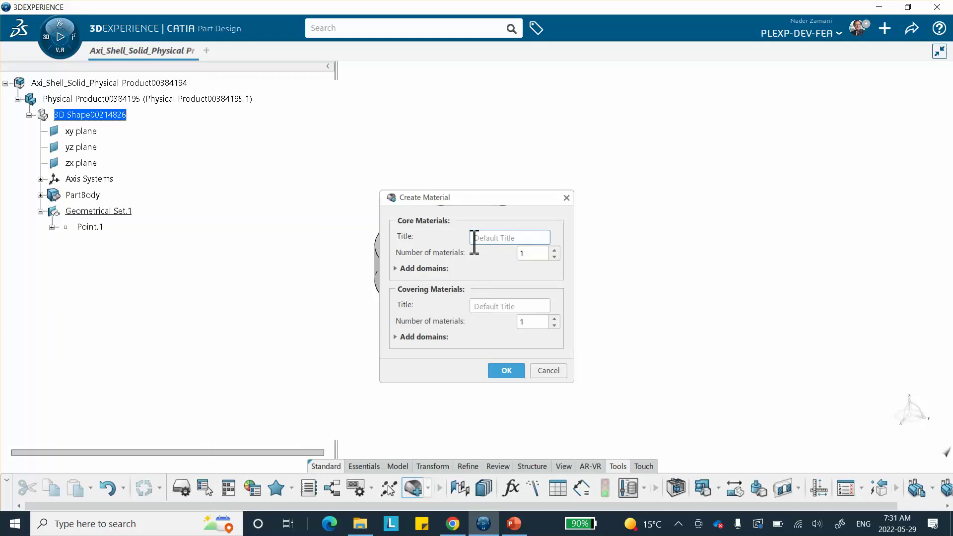
pyautogui.write('Ax')
pyautogui.write('May_28')
pyautogui.press('BackSpace')
pyautogui.write('9_2022')
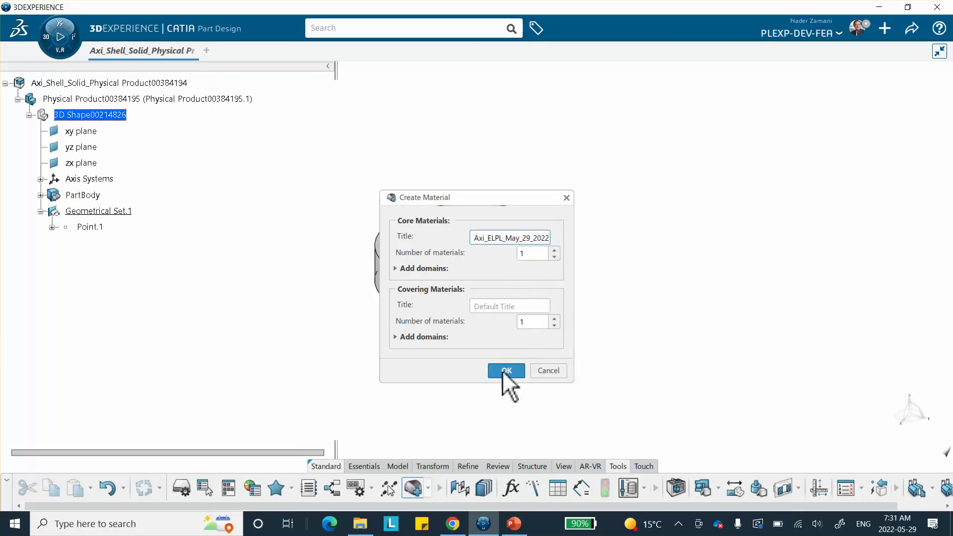
pyautogui.click(494, 368)
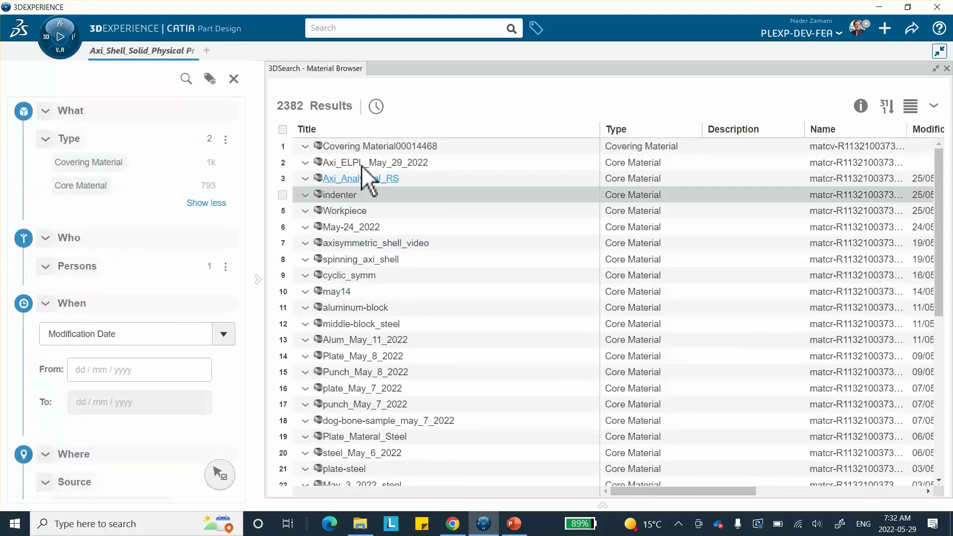
# Apply the core material Axi_ELPL_May_29_2022 to Physical Product00384195 in the tree and confirm the assignment.
pyautogui.rightClick(360, 164)
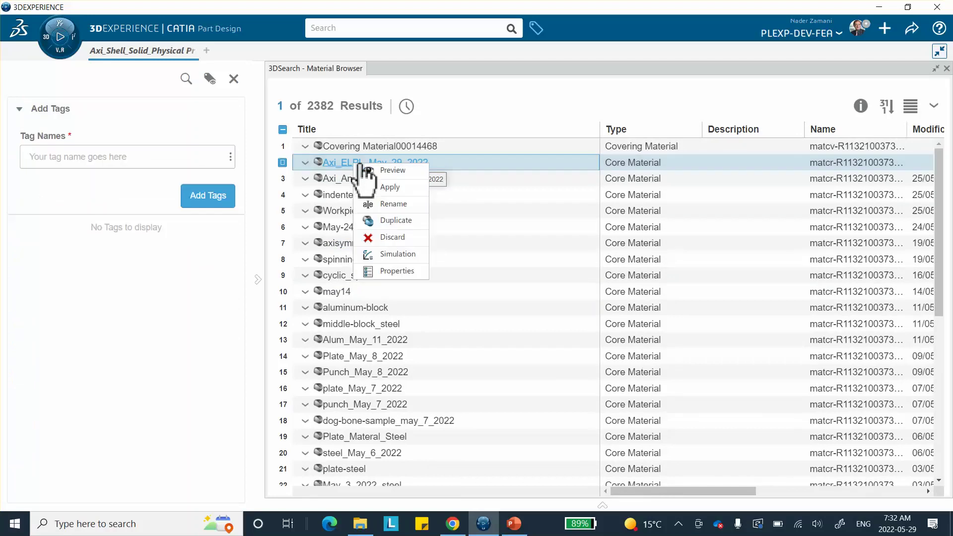
pyautogui.click(373, 189)
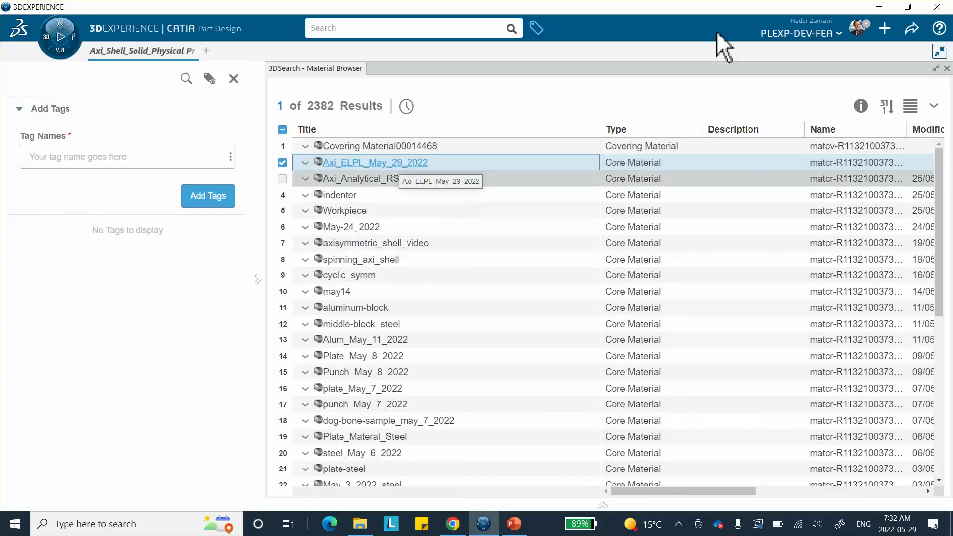
pyautogui.click(936, 68)
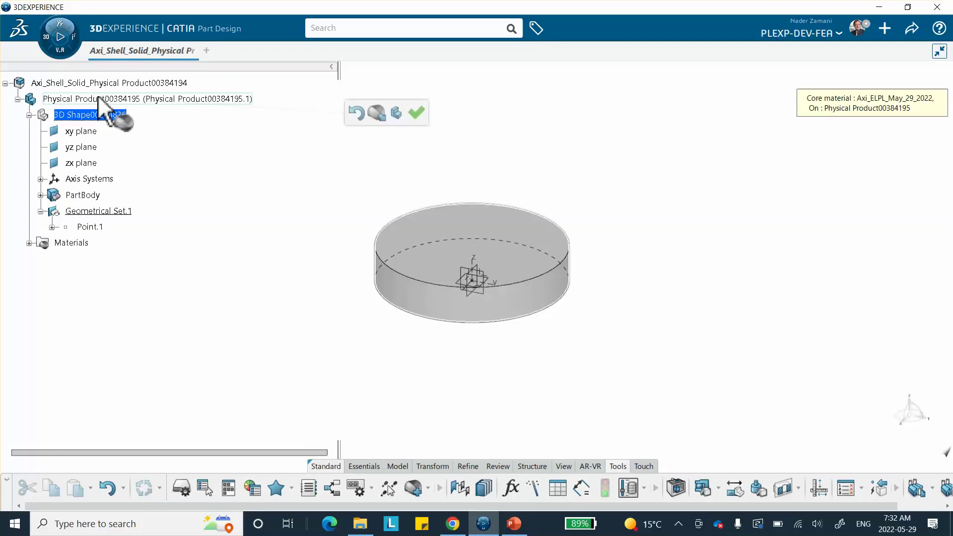
pyautogui.click(415, 109)
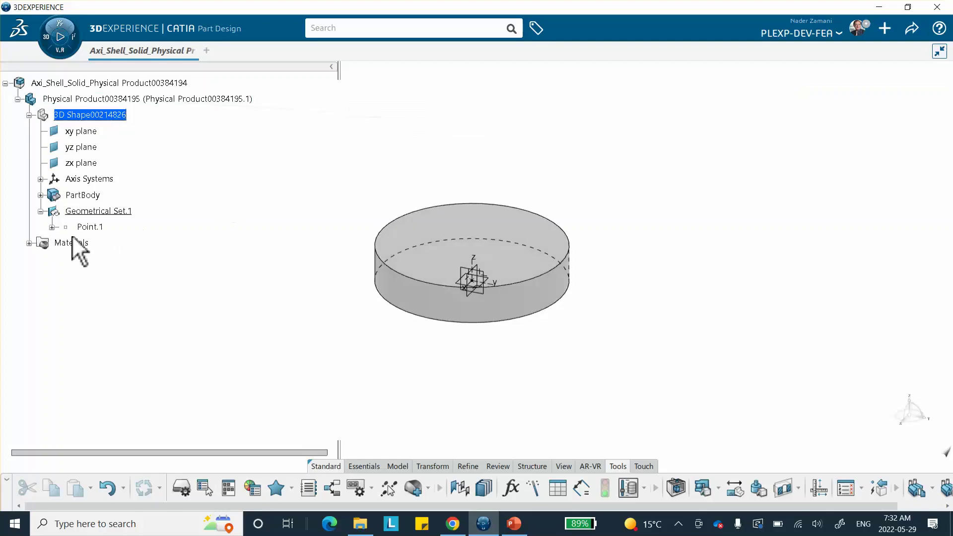
# Open the applied material's simulation domain and enable the Elastic option for Abaqus Multiphysics mechanical elasticity in its structural behavior.
pyautogui.click(29, 243)
pyautogui.click(40, 259)
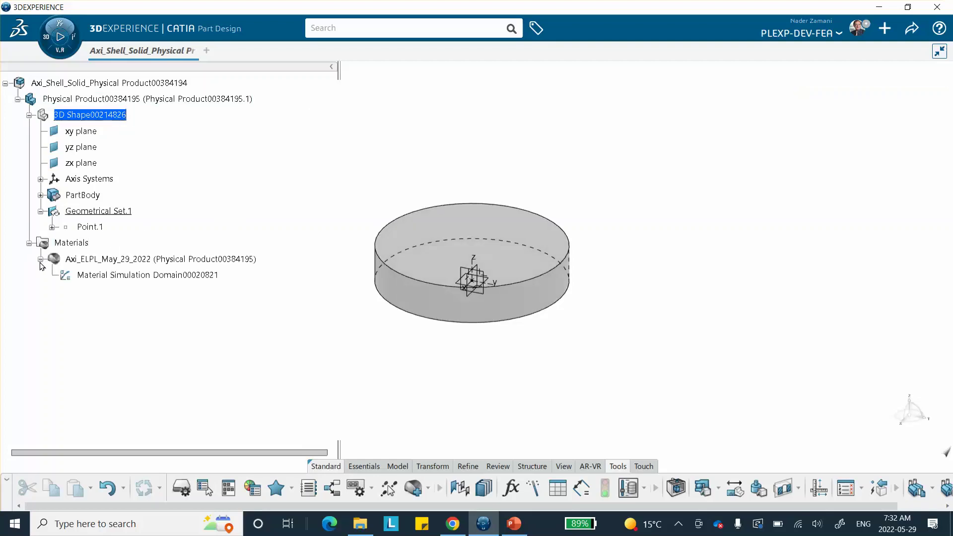
pyautogui.click(139, 275)
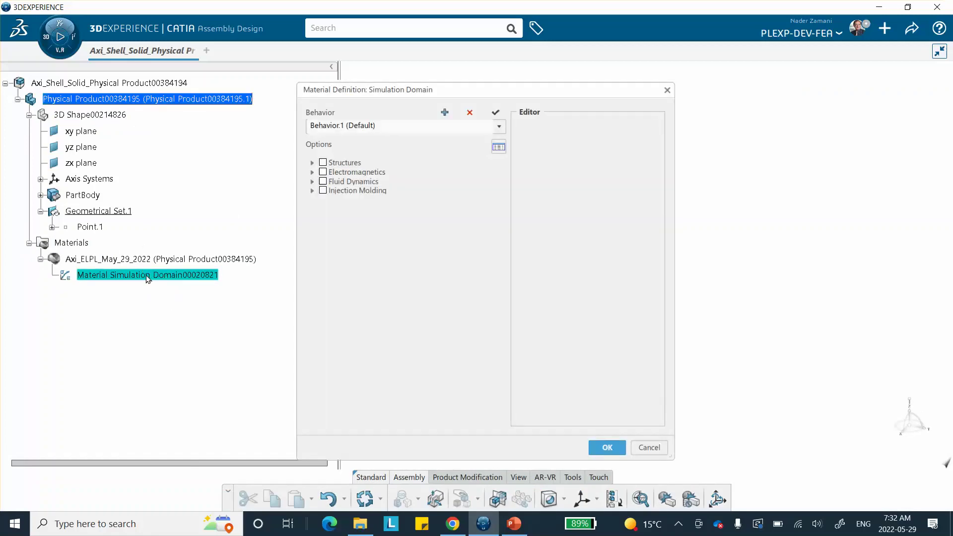
pyautogui.click(312, 163)
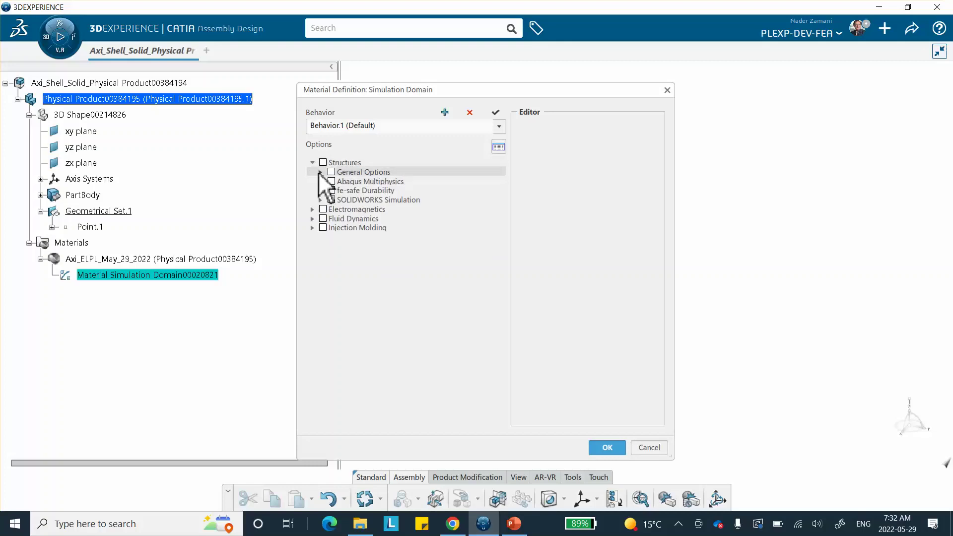
pyautogui.click(321, 182)
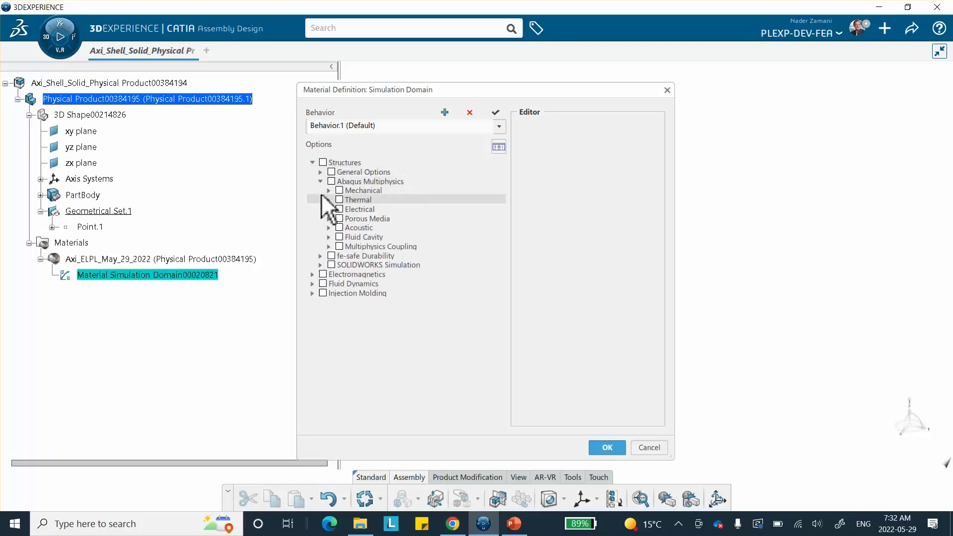
pyautogui.click(329, 191)
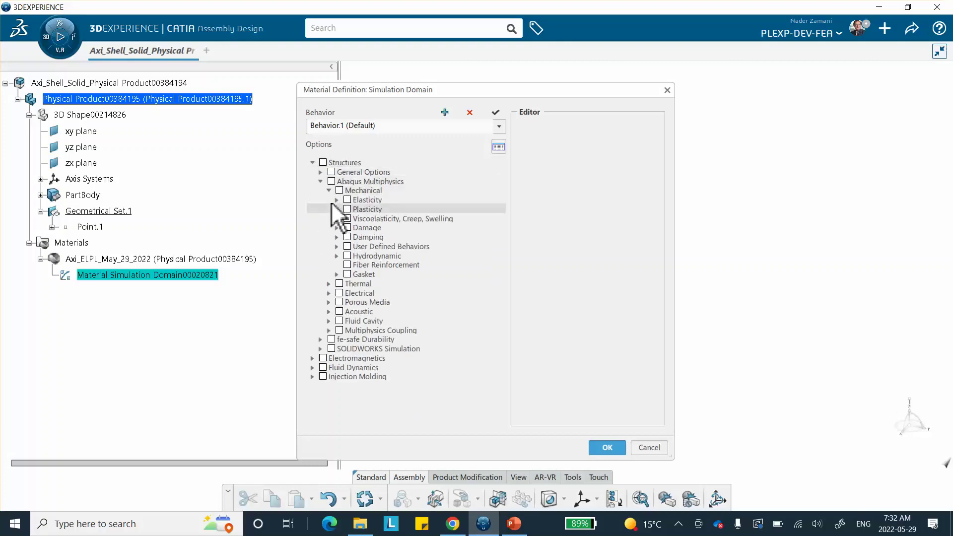
pyautogui.click(337, 200)
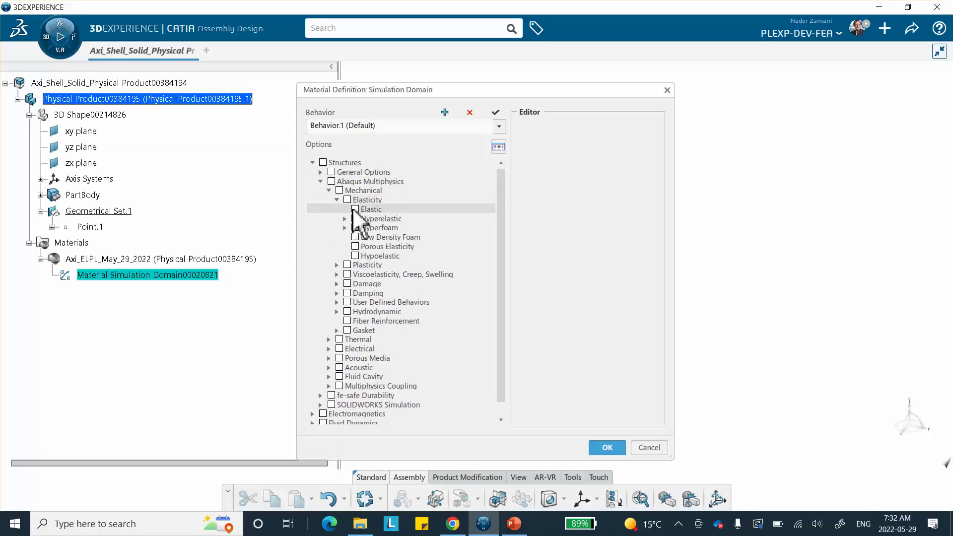
pyautogui.click(355, 209)
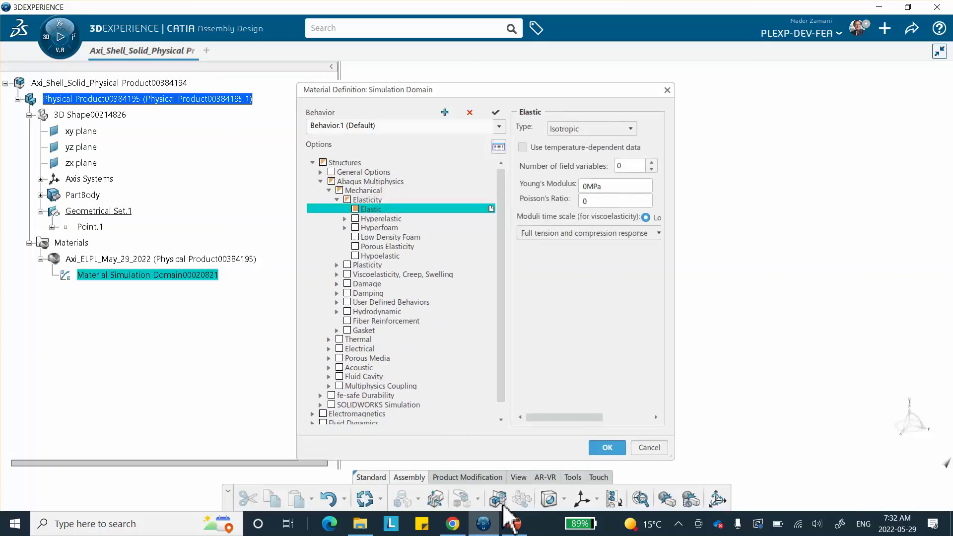
# Switch to the PowerPoint presentation, check the material properties on slide 3, and return to 3DEXPERIENCE.
pyautogui.click(521, 525)
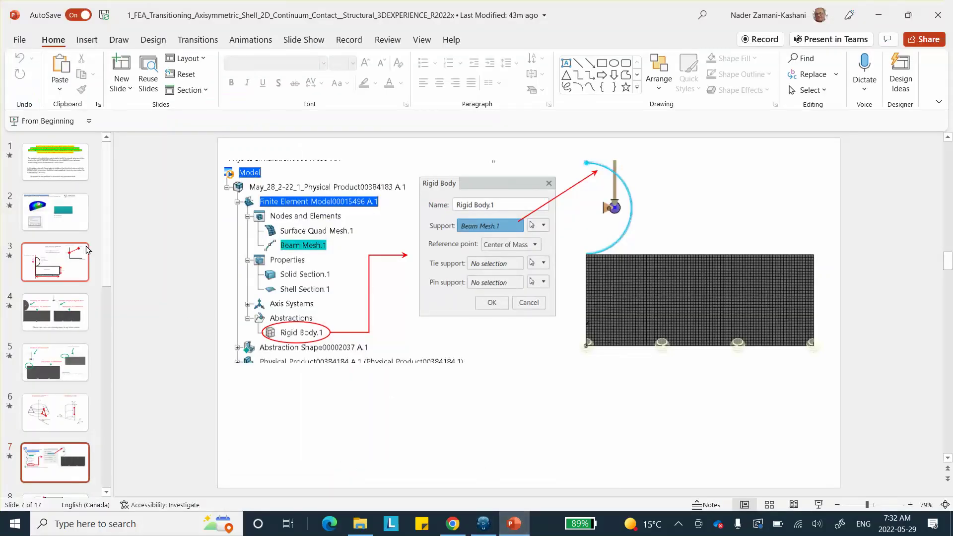
pyautogui.click(71, 226)
pyautogui.click(69, 259)
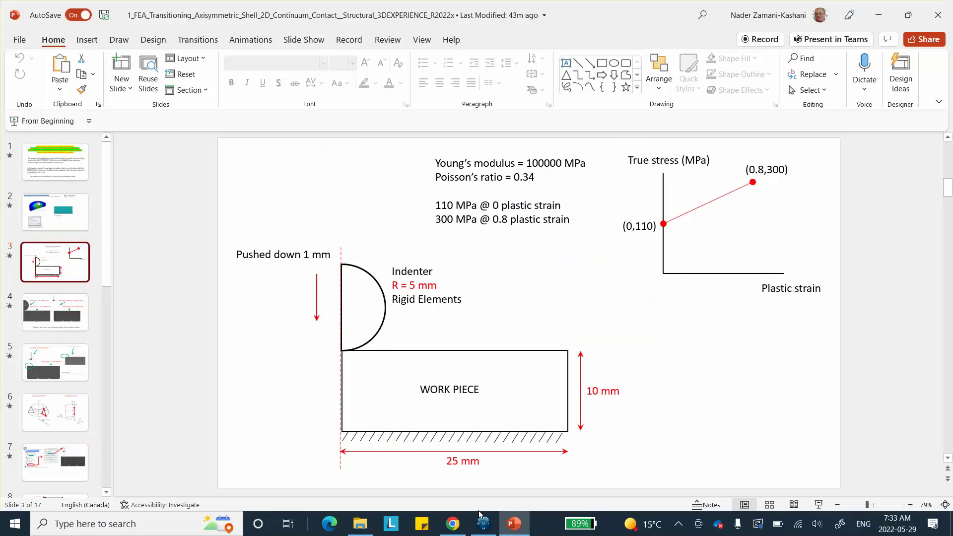
pyautogui.moveTo(484, 529)
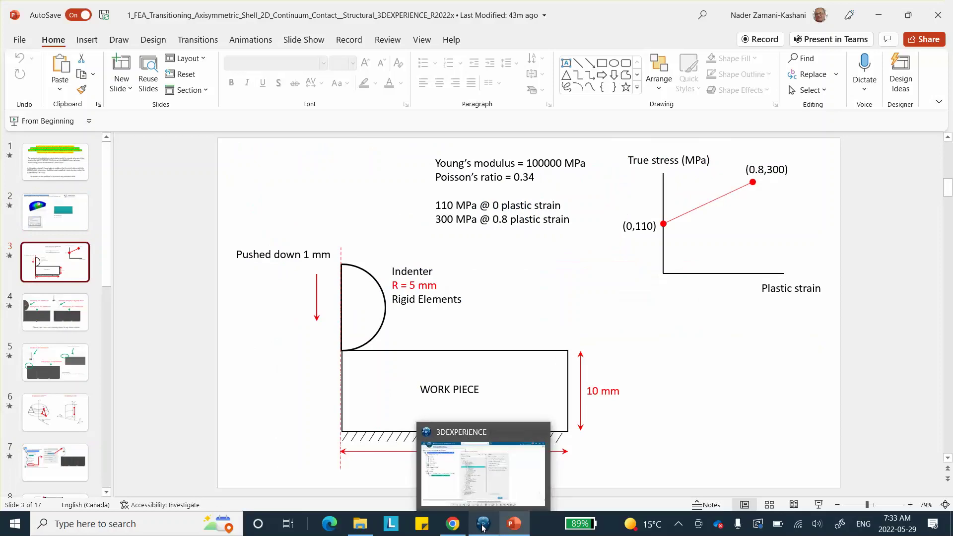
pyautogui.click(483, 528)
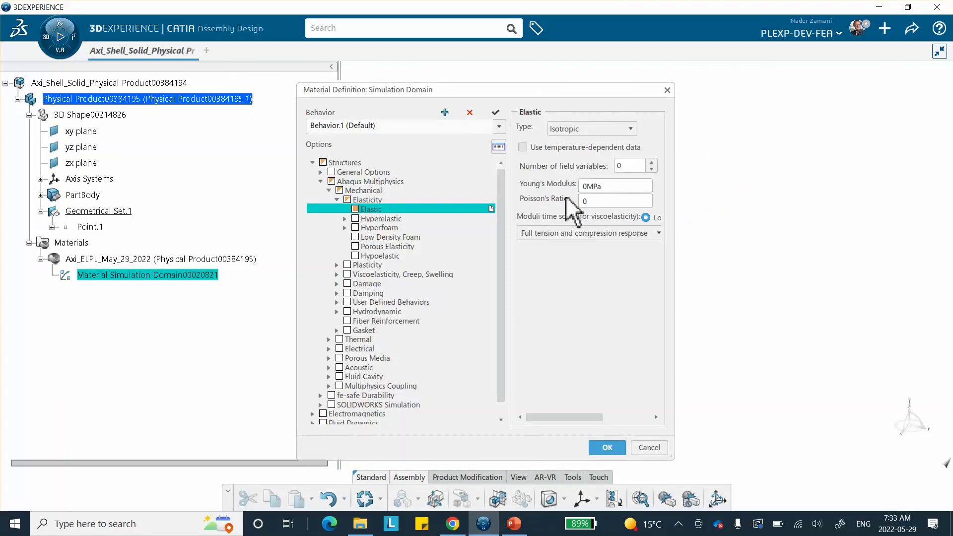
# Set the elastic material's Young's modulus to 100000 MPa and its Poisson's ratio to 0.34.
pyautogui.doubleClick(587, 187)
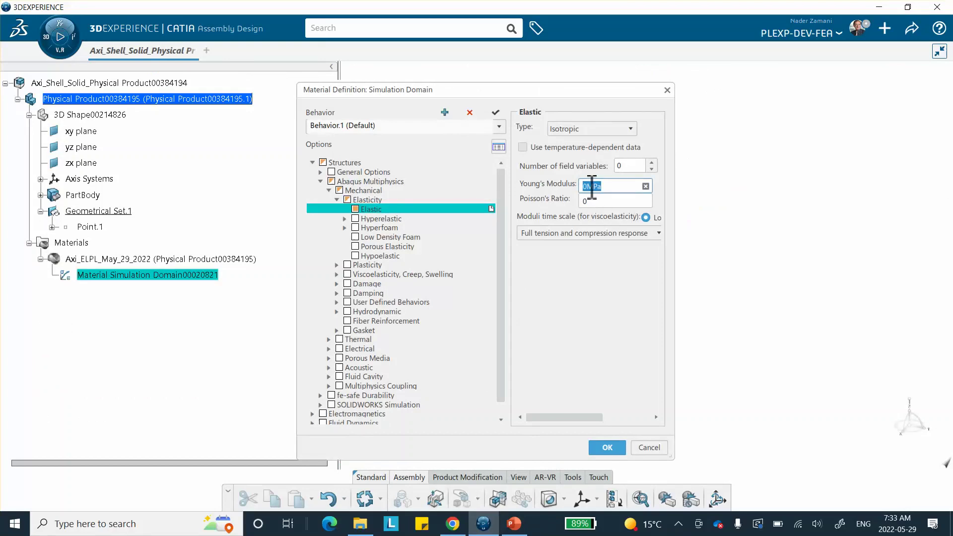
pyautogui.click(584, 191)
pyautogui.press('BackSpace')
pyautogui.write('100000')
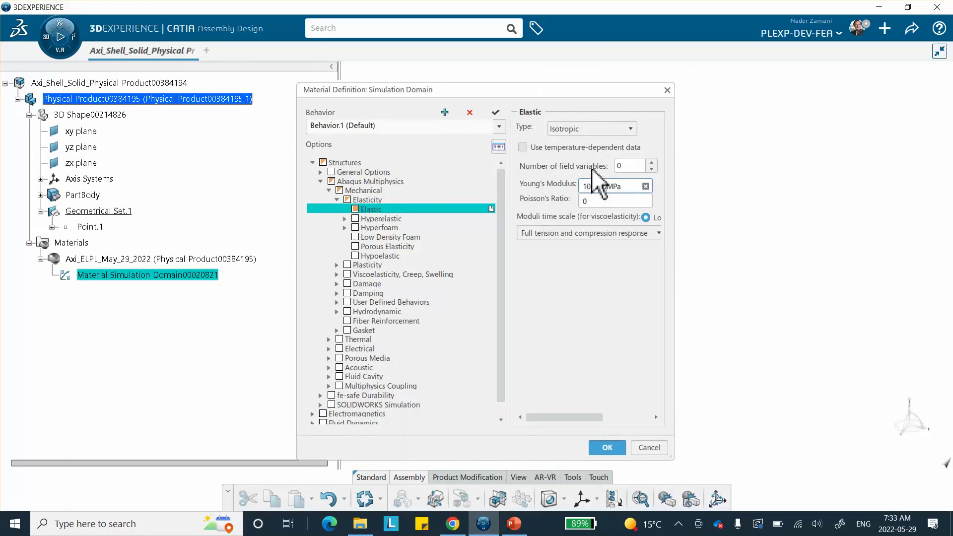
pyautogui.click(608, 201)
pyautogui.write('.')
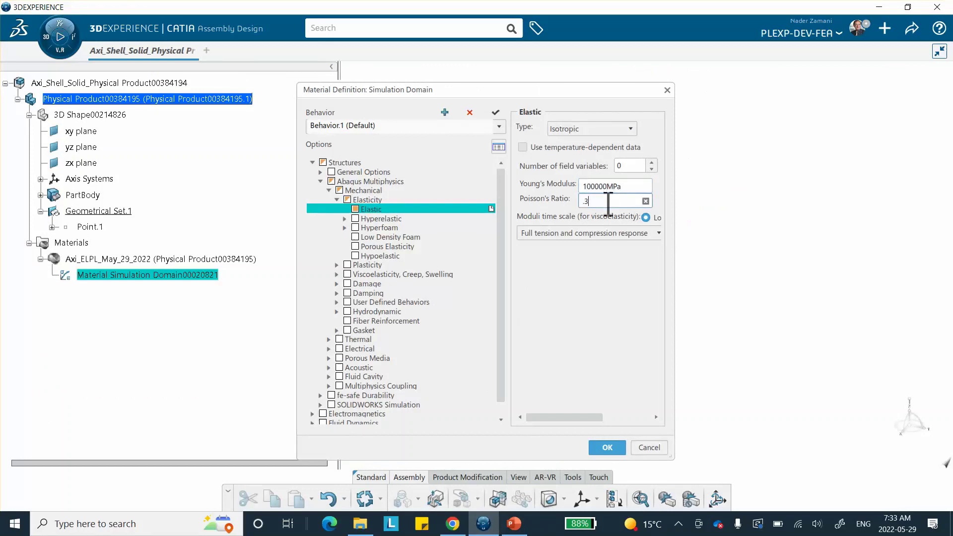
pyautogui.write('34')
pyautogui.press('Tab')
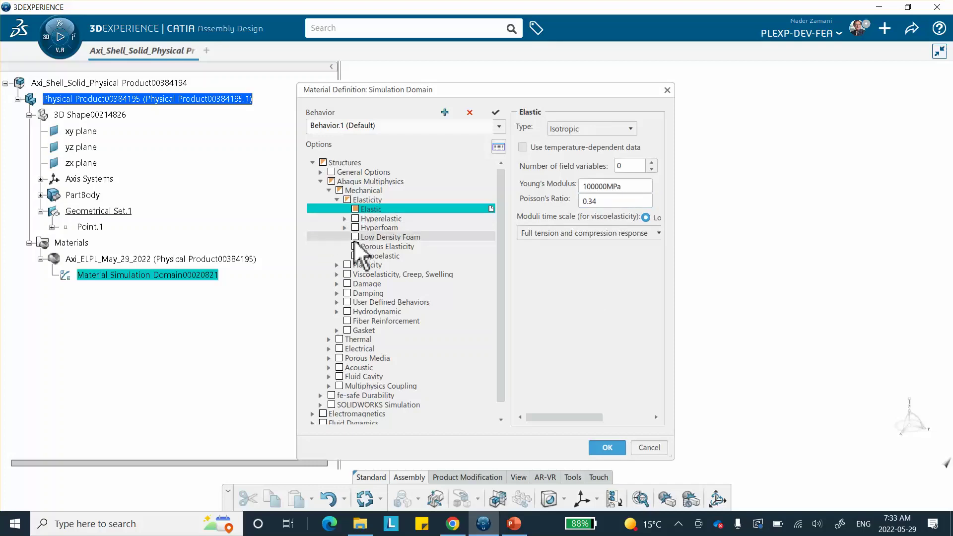
# Add the Plastic option under metal plasticity, and check the yield data on slide 3 in PowerPoint before returning to 3DEXPERIENCE.
pyautogui.click(337, 265)
pyautogui.click(344, 274)
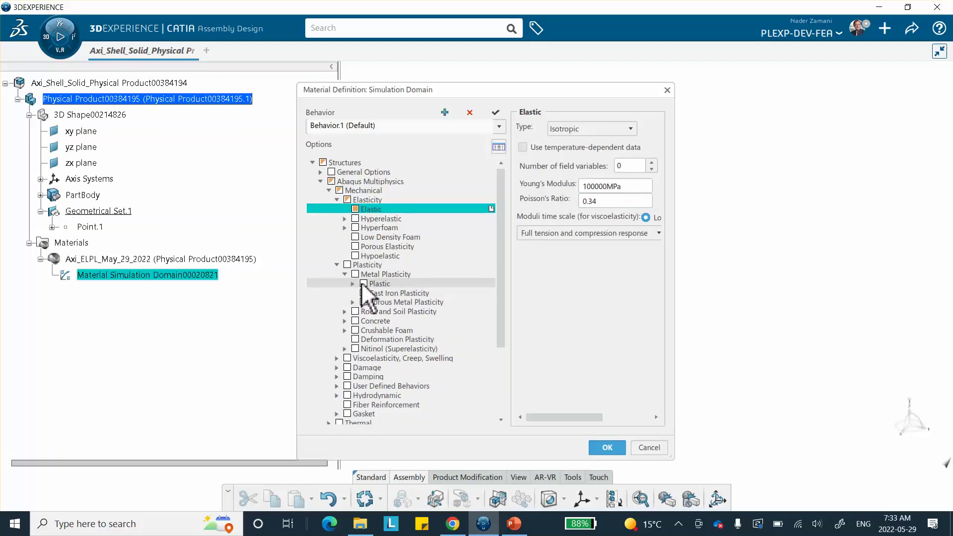
pyautogui.click(362, 286)
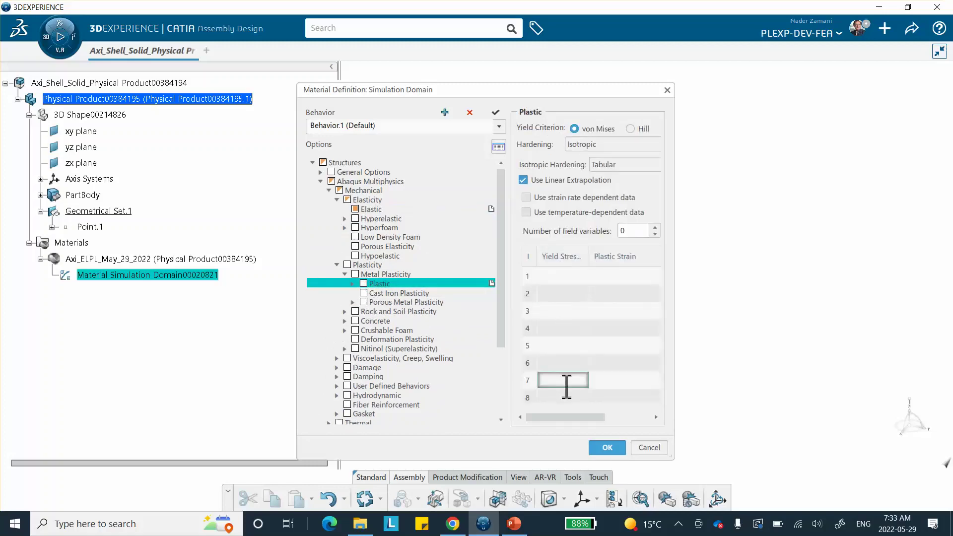
pyautogui.click(513, 523)
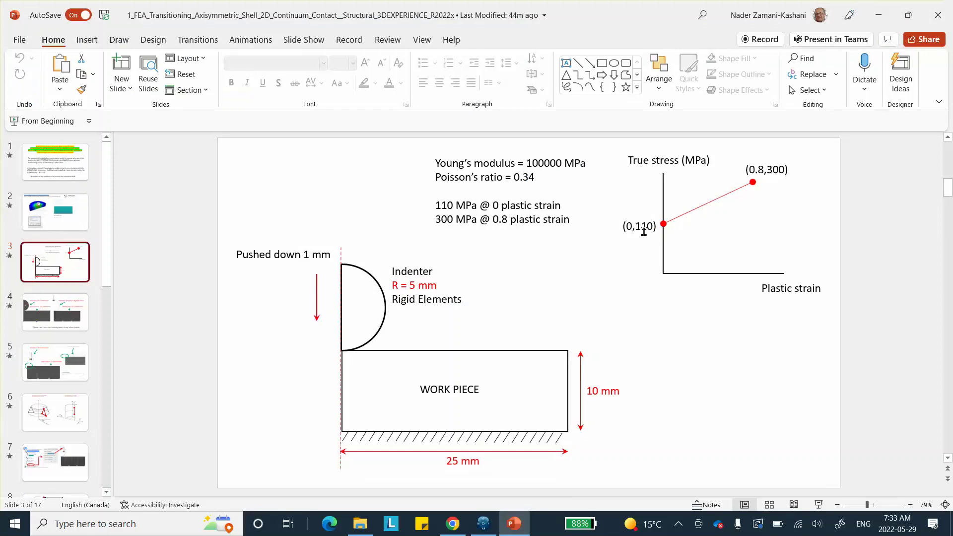
pyautogui.click(879, 15)
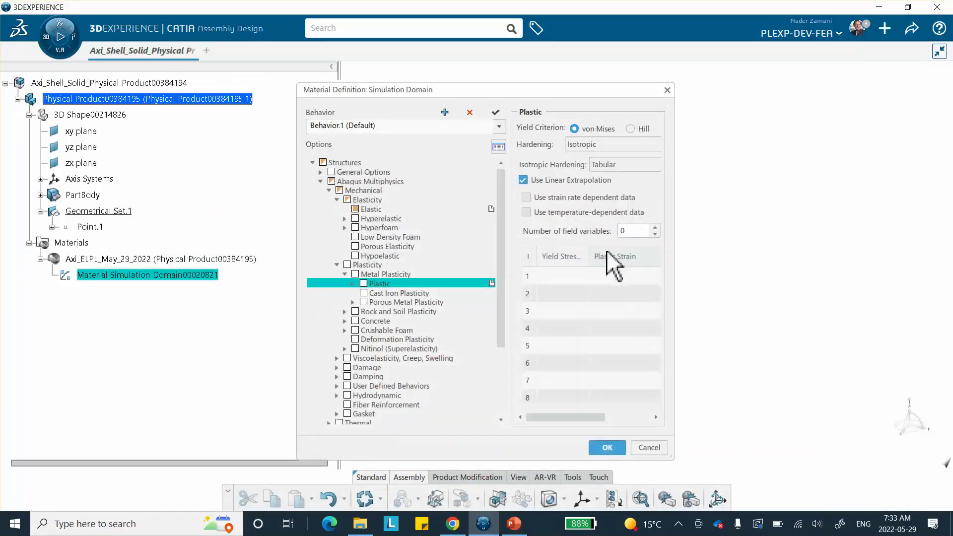
# Enter the plasticity table with yield stress 110 at plastic strain 0, and 300 at plastic strain 0.8.
pyautogui.click(560, 276)
pyautogui.write('110')
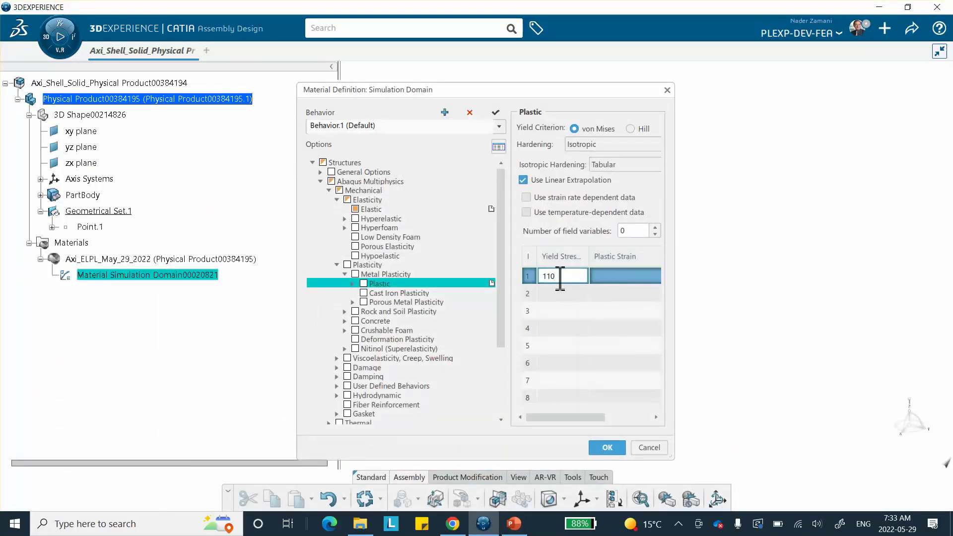
pyautogui.click(606, 276)
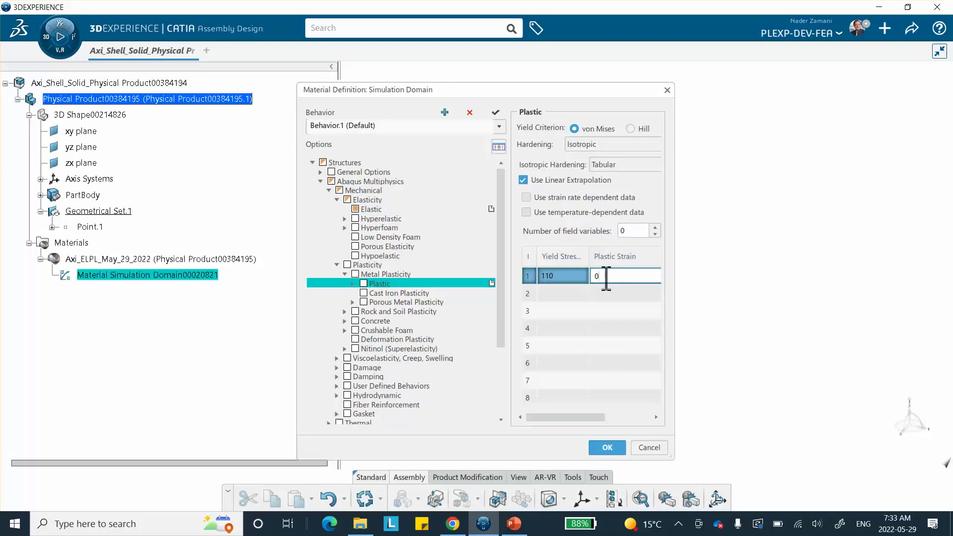
pyautogui.write('0')
pyautogui.click(569, 293)
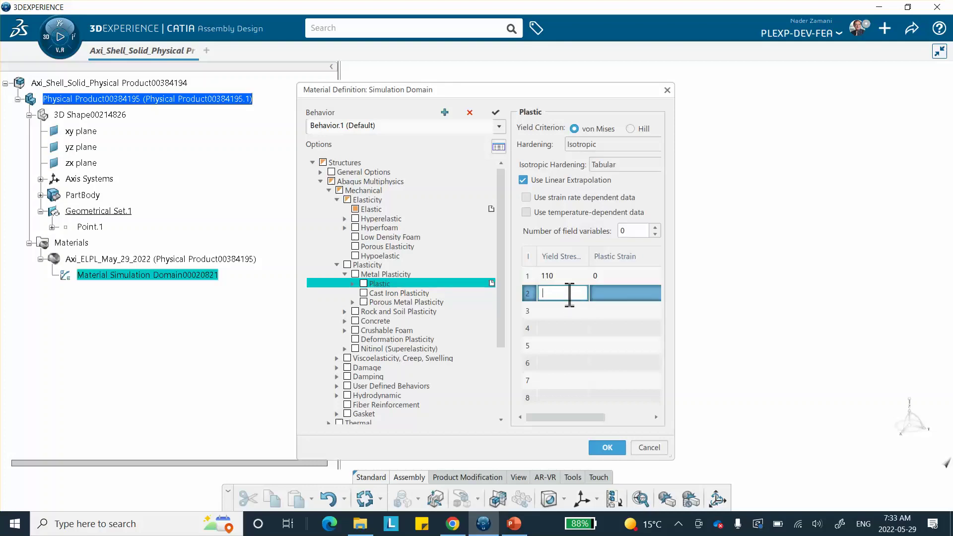
pyautogui.write('300')
pyautogui.click(606, 293)
pyautogui.write('0.8')
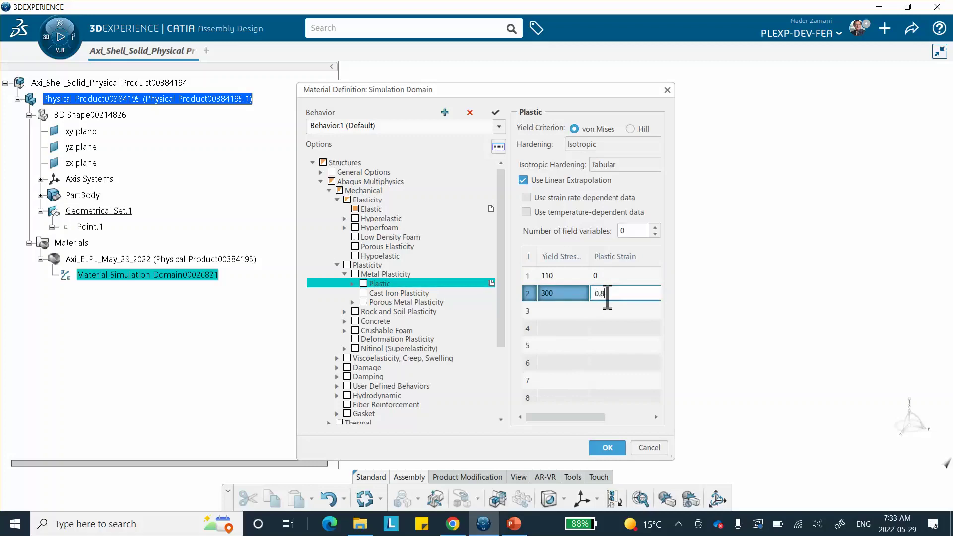
# Check the plastic data against slide 3 in PowerPoint and by plotting the table, then confirm the material definition.
pyautogui.click(514, 523)
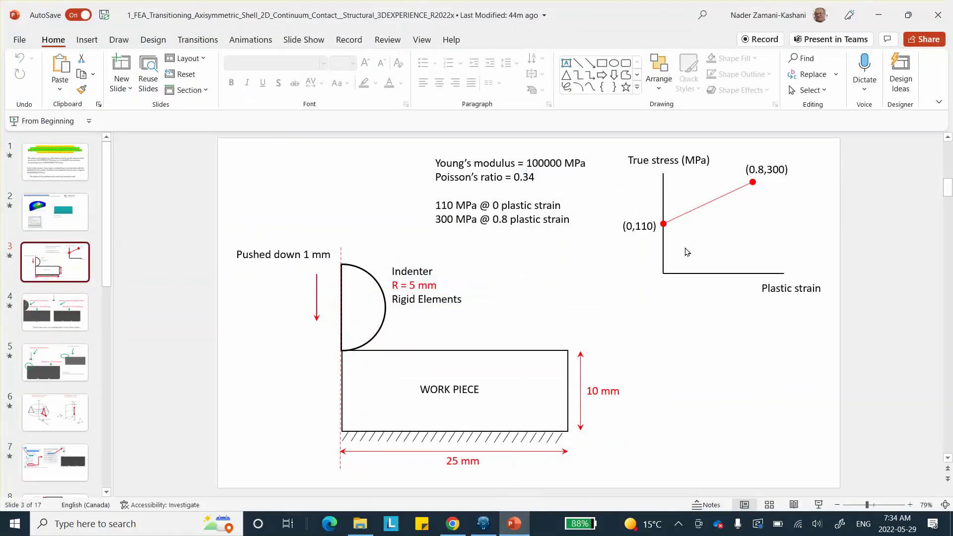
pyautogui.click(879, 15)
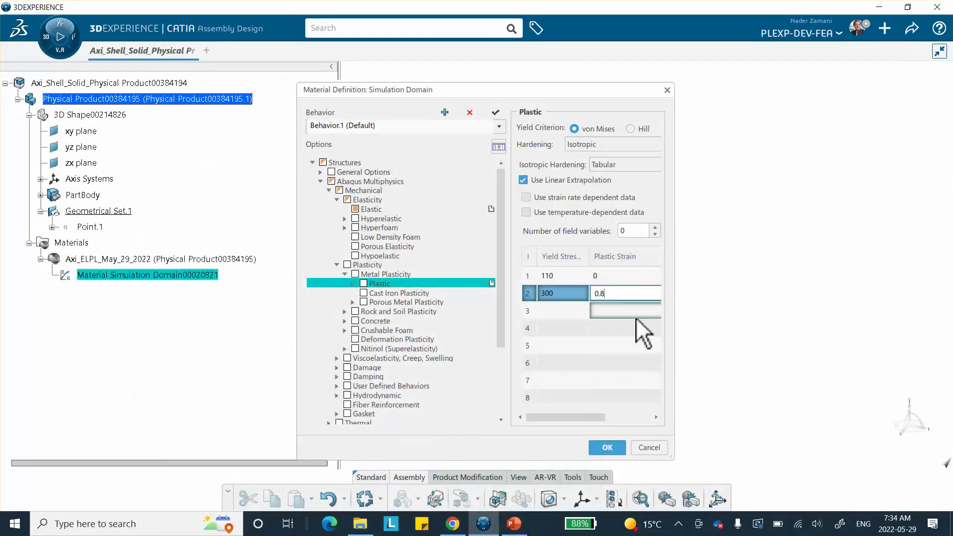
pyautogui.click(600, 328)
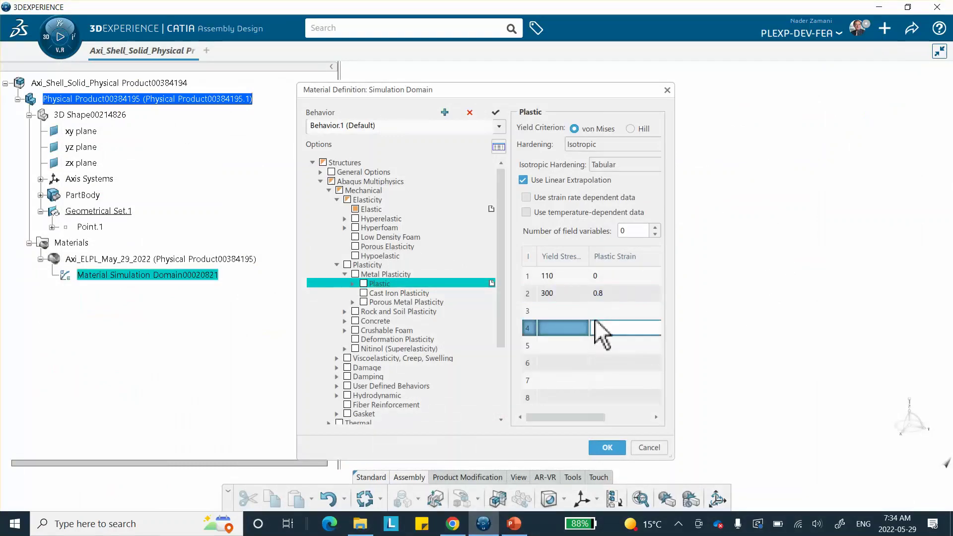
pyautogui.rightClick(580, 309)
pyautogui.click(601, 336)
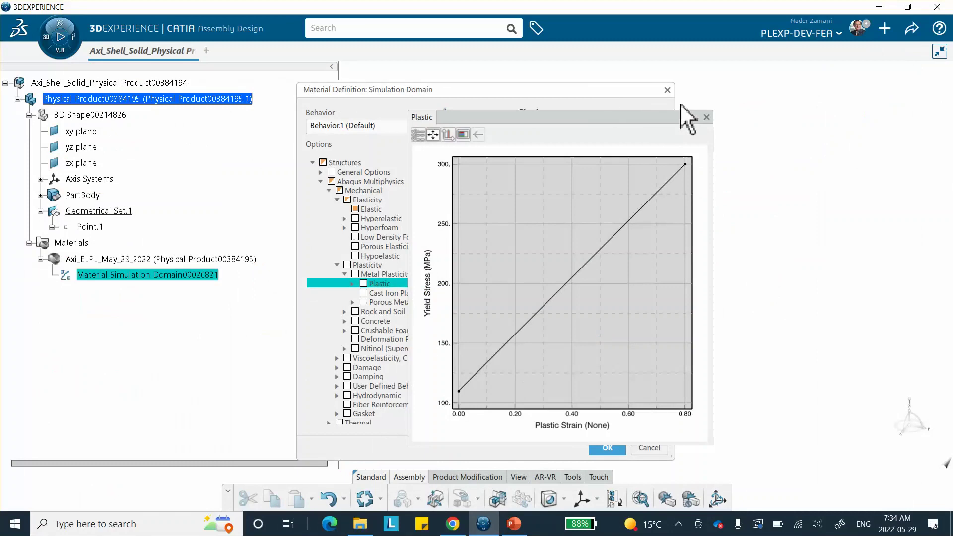
pyautogui.click(706, 117)
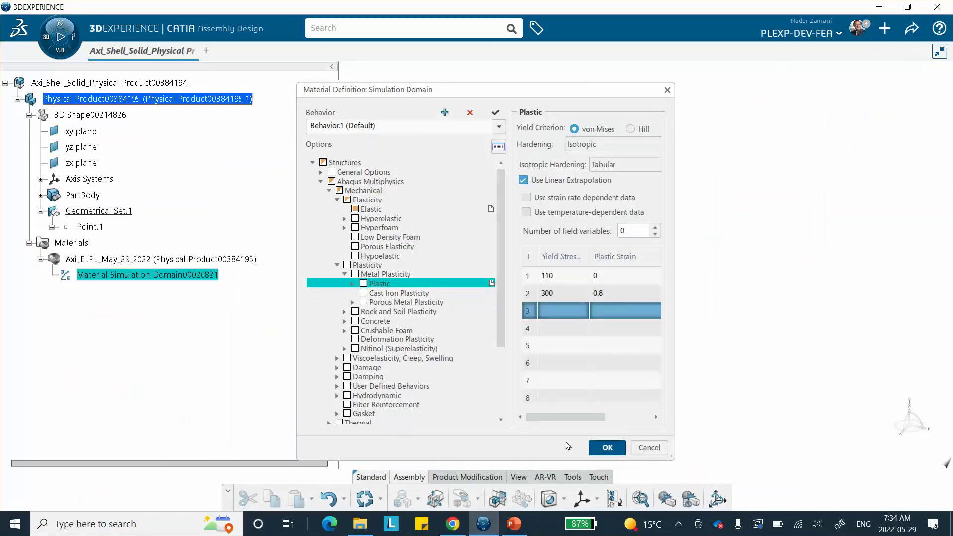
pyautogui.click(606, 447)
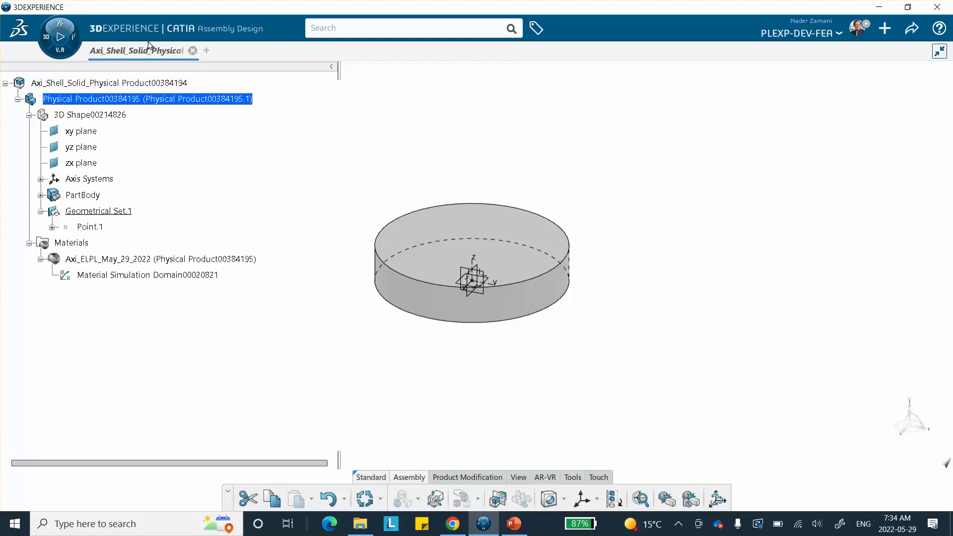
# Insert a new 3D part under the root product Axi_Shell_Solid_Physical Product00384194 and open its 3D shape for editing.
pyautogui.moveTo(124, 96); pyautogui.dragTo(127, 88)
pyautogui.rightClick(127, 88)
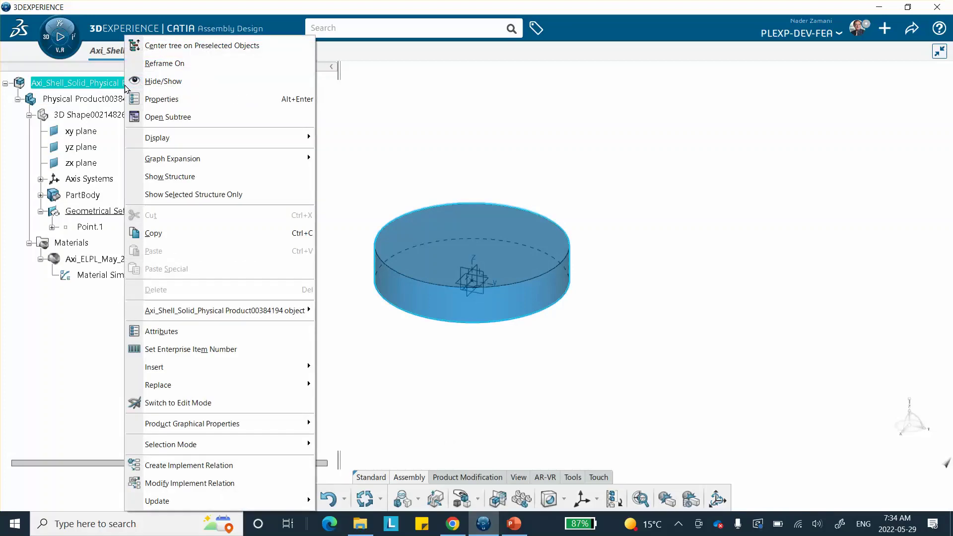
pyautogui.moveTo(201, 386)
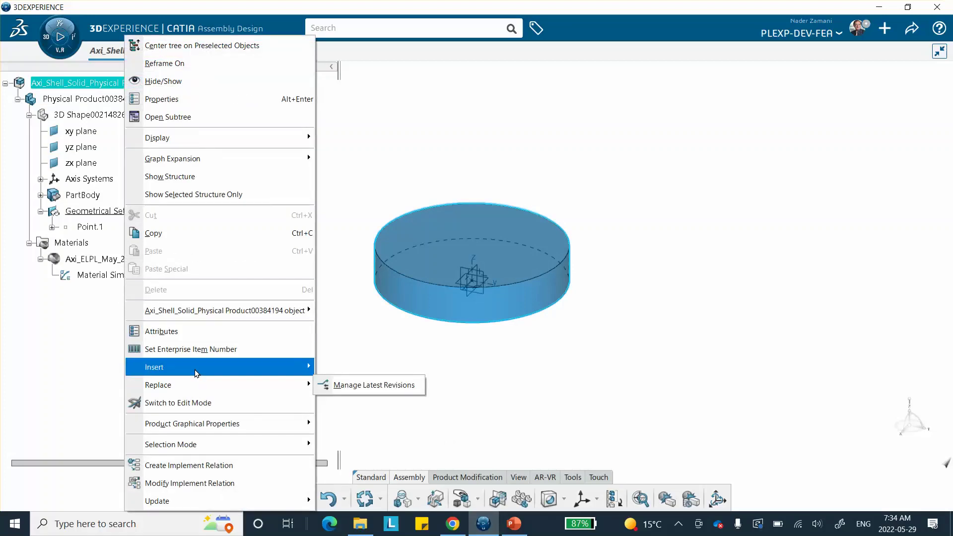
pyautogui.moveTo(201, 367)
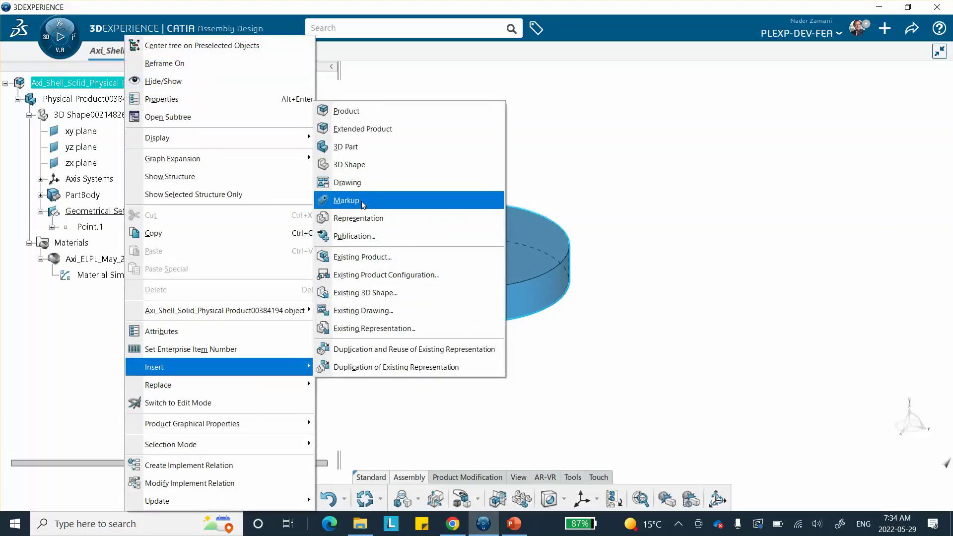
pyautogui.click(361, 149)
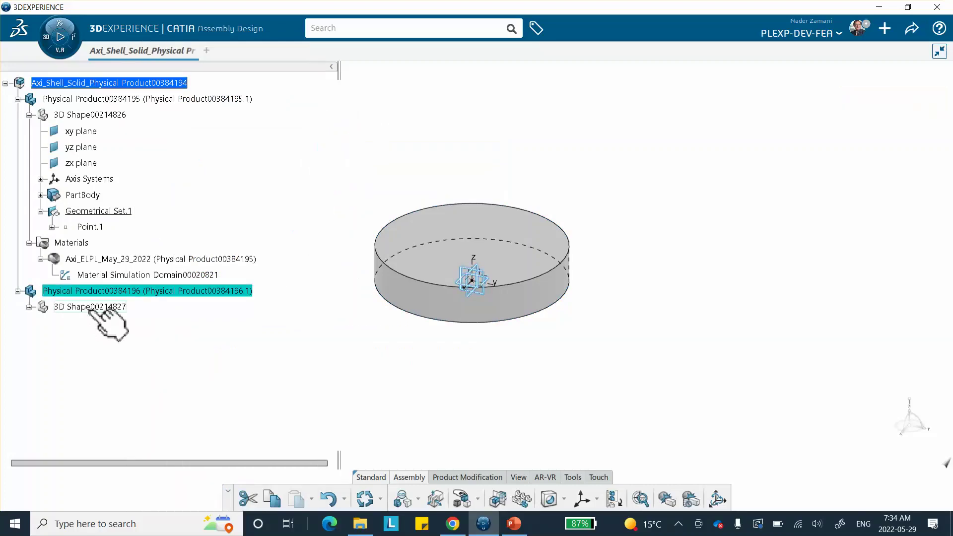
pyautogui.click(72, 307)
pyautogui.doubleClick(96, 307)
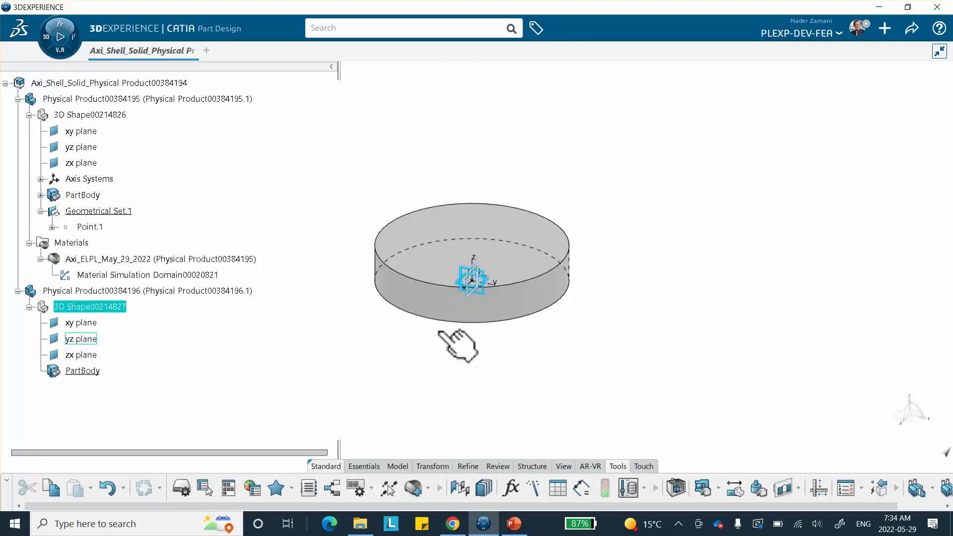
# Switch to Generative Shape Design and start a sketch on the new part's yz plane.
pyautogui.click(47, 41)
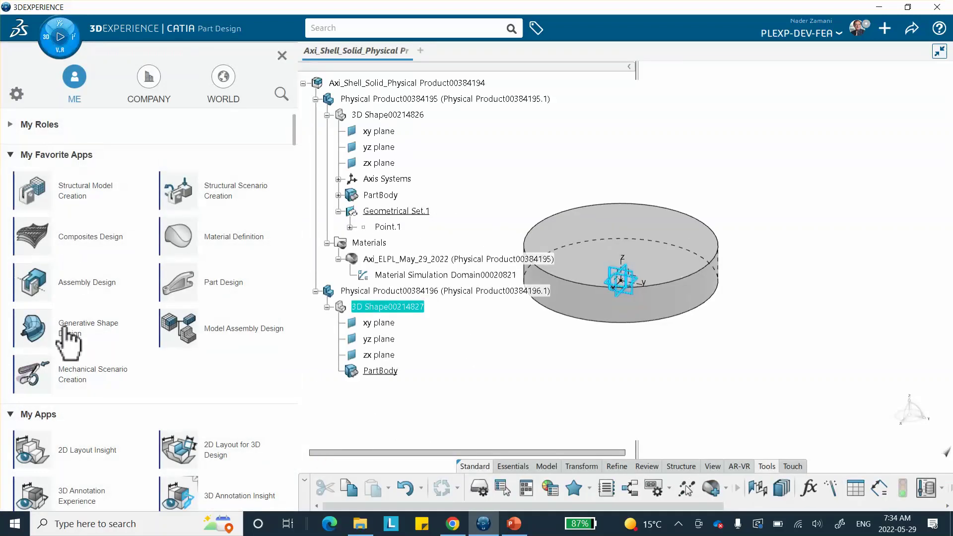
pyautogui.click(79, 333)
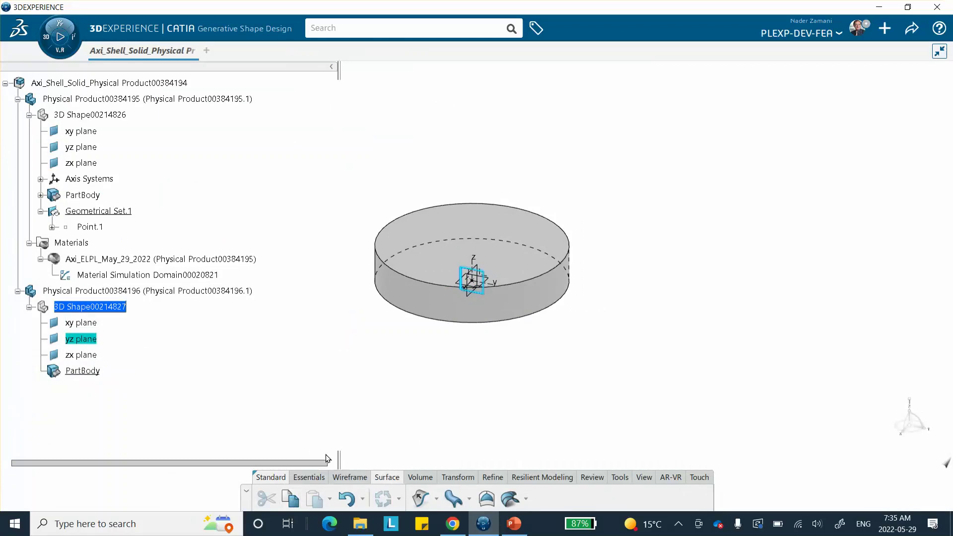
pyautogui.moveTo(298, 493)
pyautogui.click(182, 489)
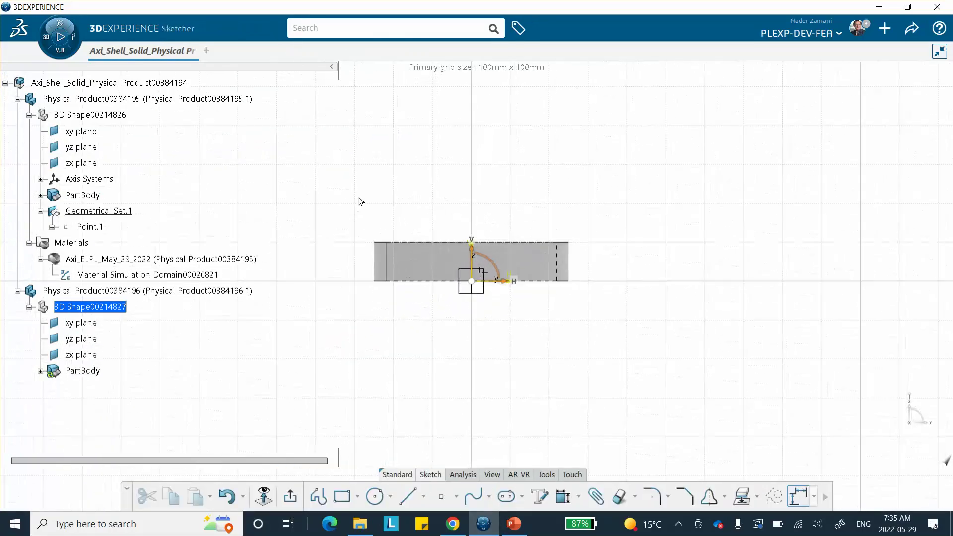
# After checking the indenter on PowerPoint slide 3, sketch a half-circle arc of about 15.4 mm radius centred on the vertical axis above the workpiece.
pyautogui.click(514, 523)
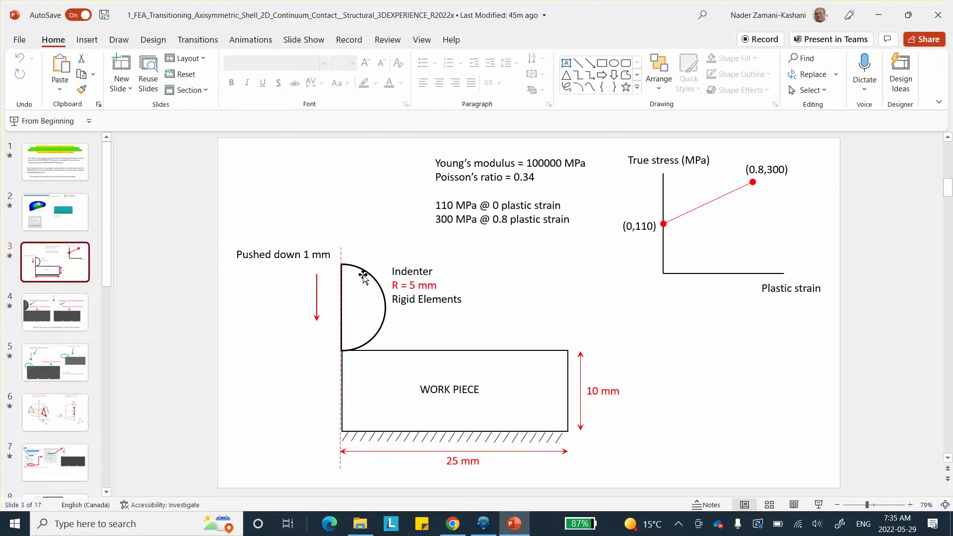
pyautogui.hotkey('alt', 'Tab')
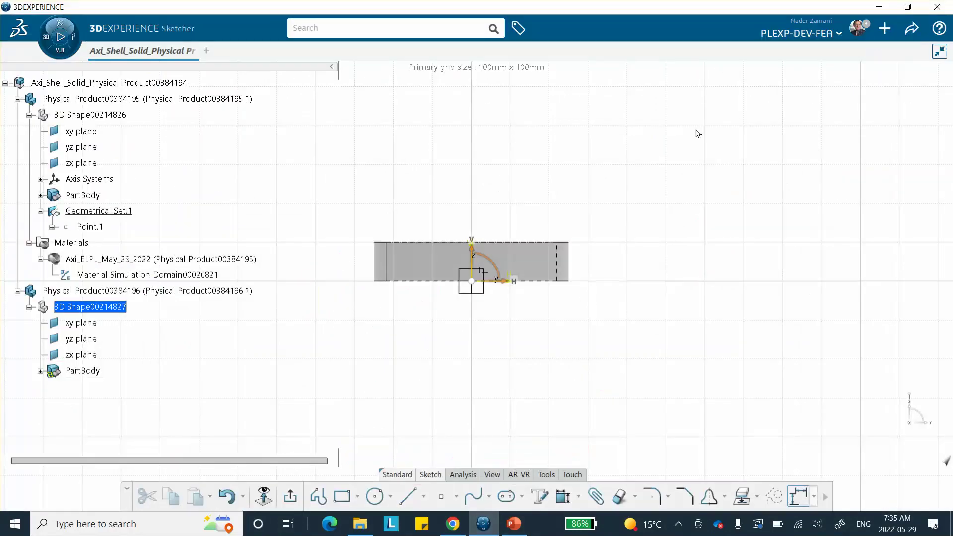
pyautogui.click(391, 497)
pyautogui.click(389, 452)
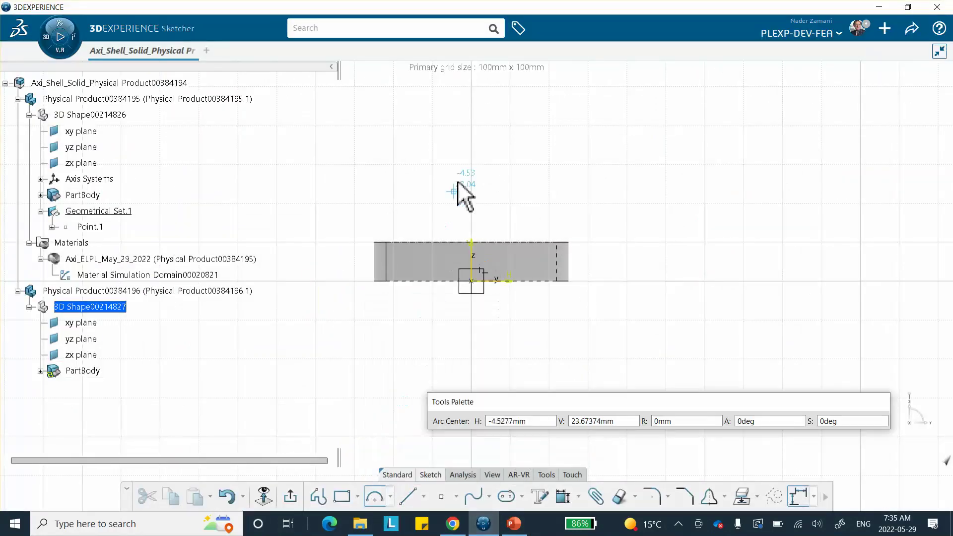
pyautogui.click(472, 159)
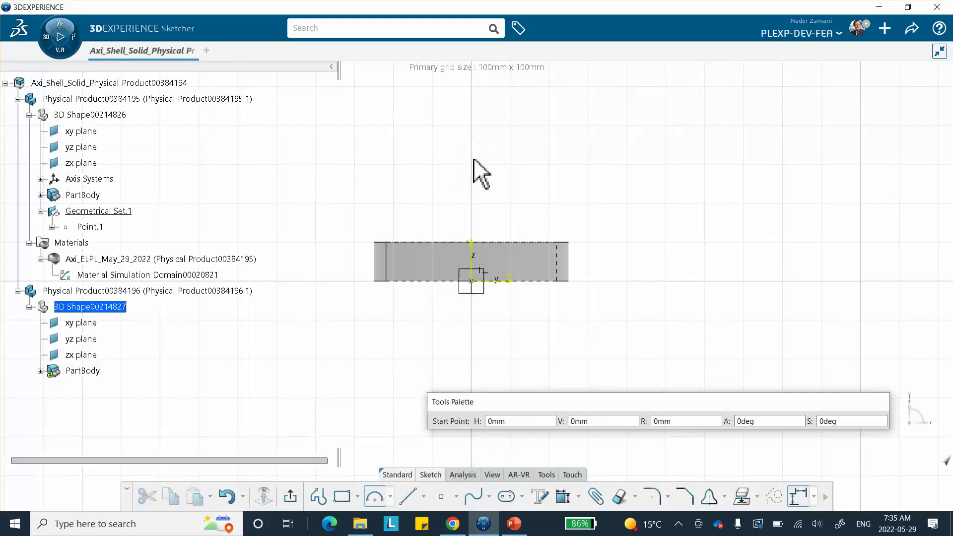
pyautogui.click(472, 99)
pyautogui.click(474, 217)
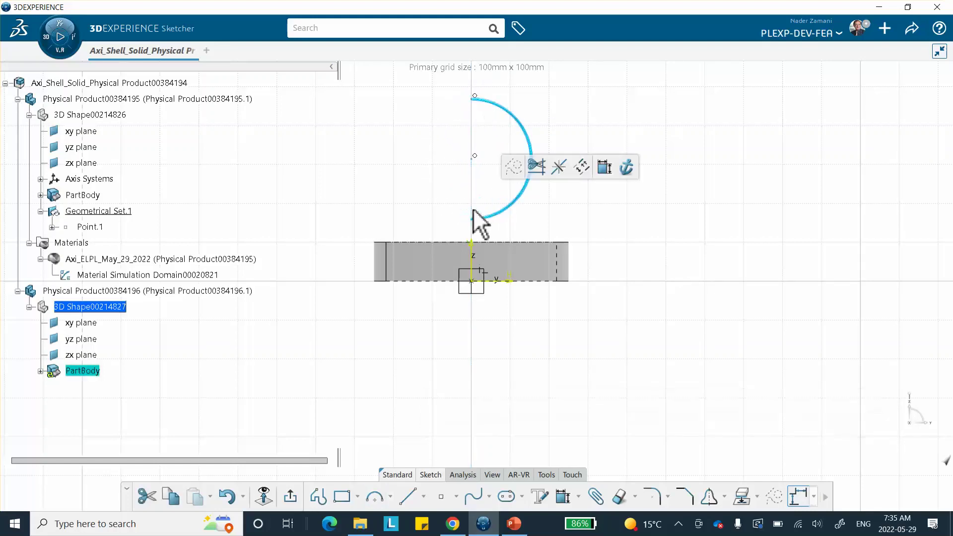
# Dimension the indenter arc's radius and set it to 5 mm.
pyautogui.click(604, 166)
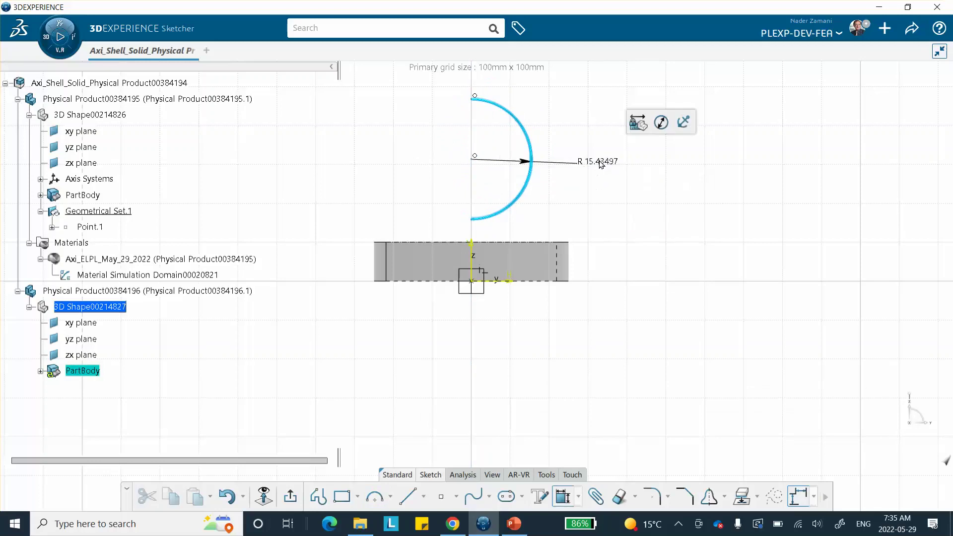
pyautogui.click(606, 138)
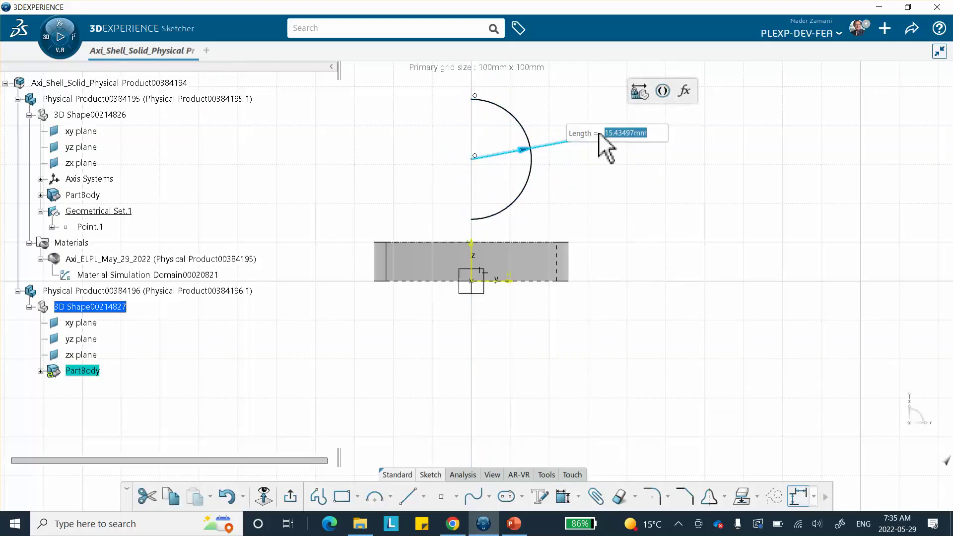
pyautogui.write('5.5')
pyautogui.press('Return')
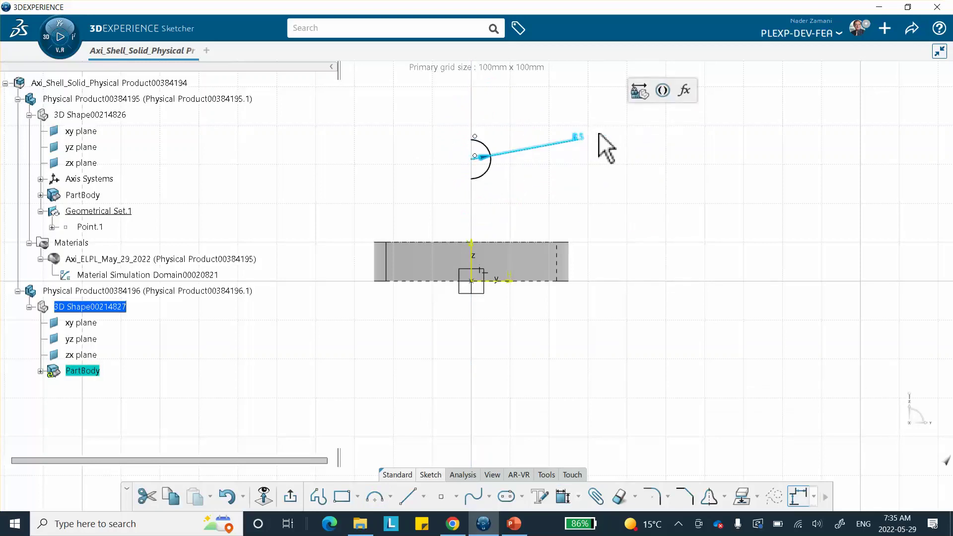
pyautogui.click(622, 159)
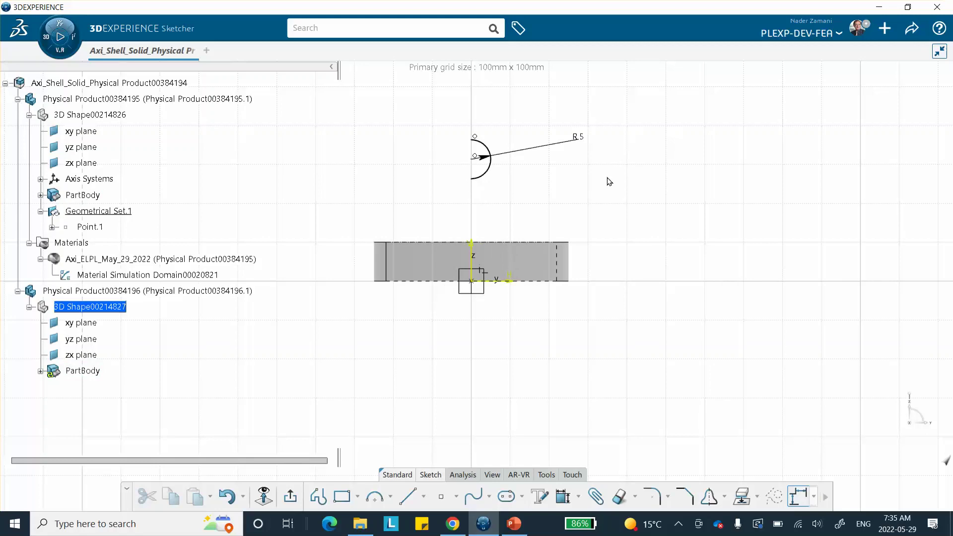
# Switch to the PowerPoint presentation and review slides 7, 11 and 10 on the rigid body, fixed displacement and shell thickness, then return to 3DEXPERIENCE.
pyautogui.click(515, 524)
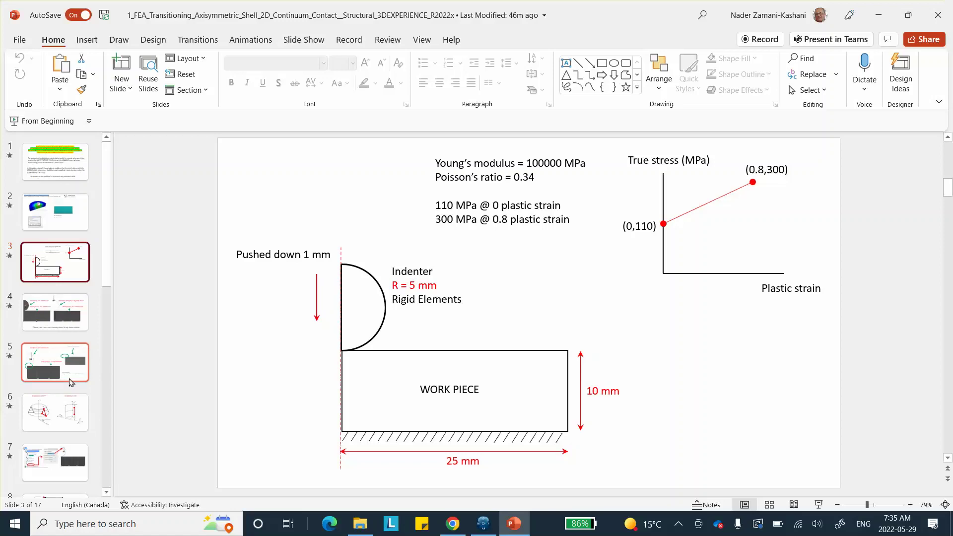
pyautogui.scroll(-3, 70, 402)
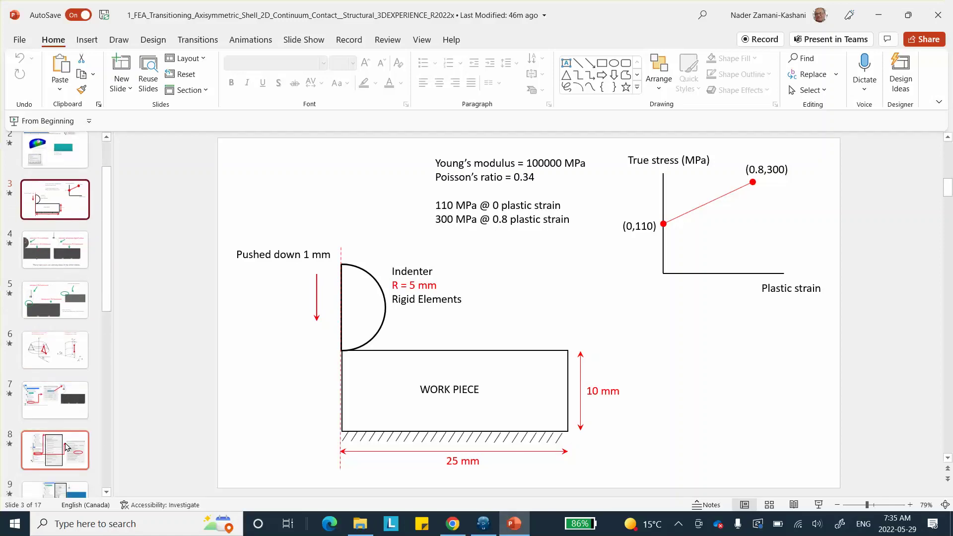
pyautogui.scroll(-4, 67, 402)
pyautogui.click(49, 332)
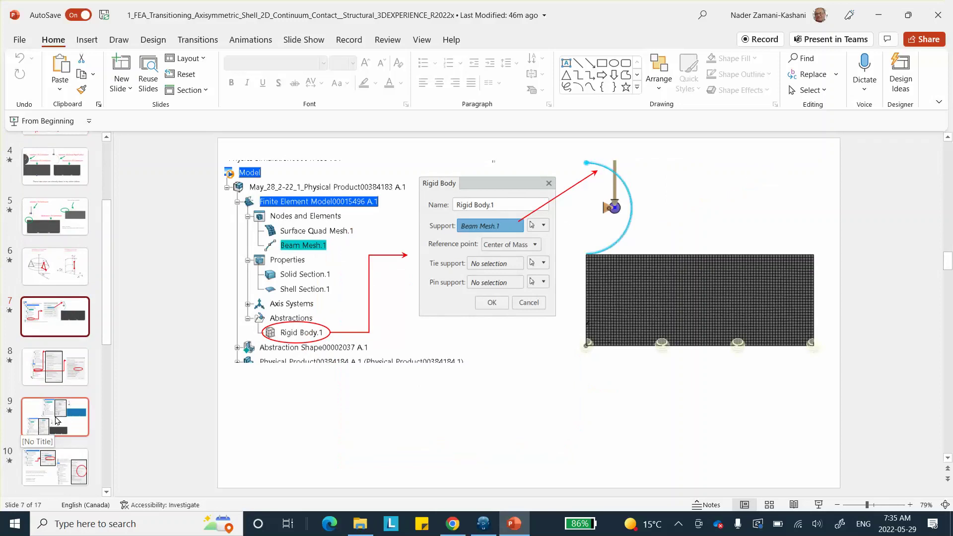
pyautogui.scroll(-2, 56, 447)
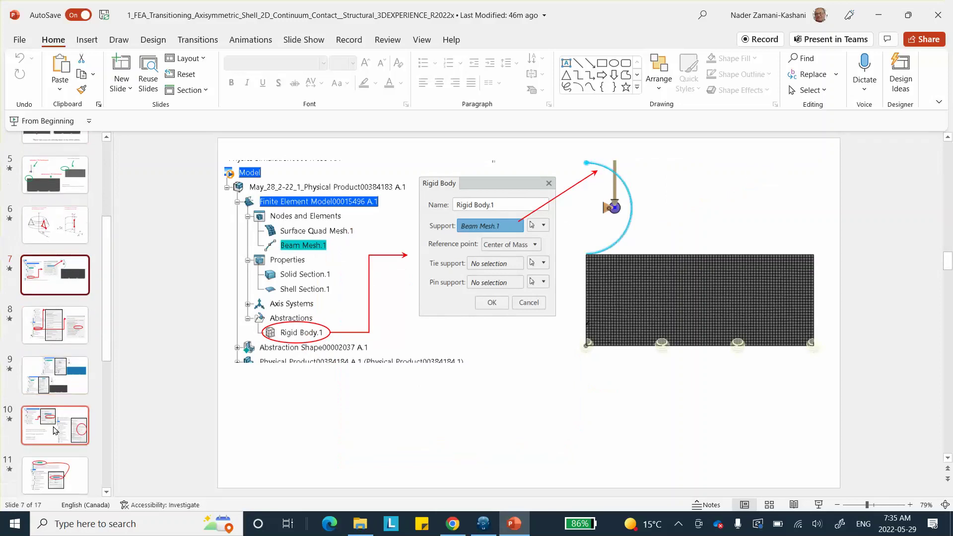
pyautogui.click(56, 471)
pyautogui.scroll(-3, 58, 418)
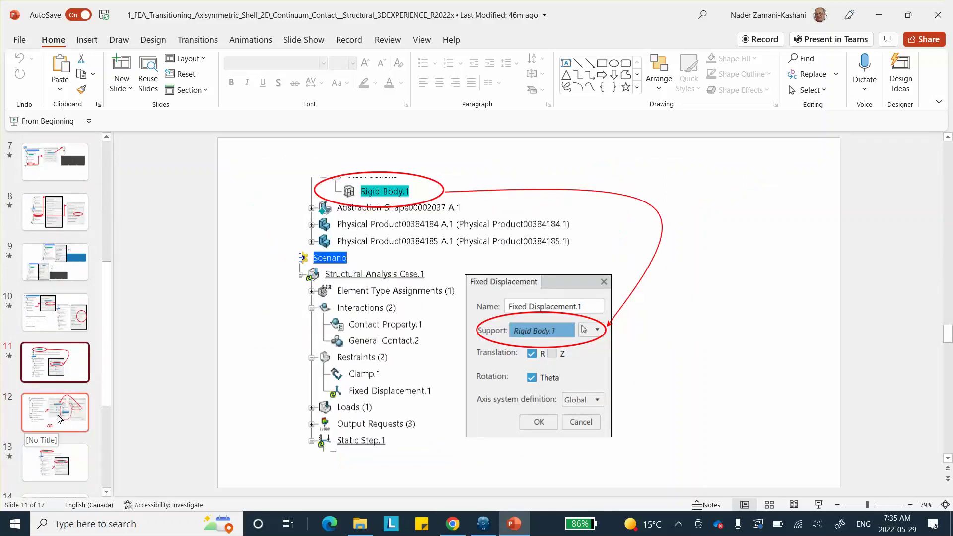
pyautogui.click(54, 316)
pyautogui.scroll(-1, 55, 316)
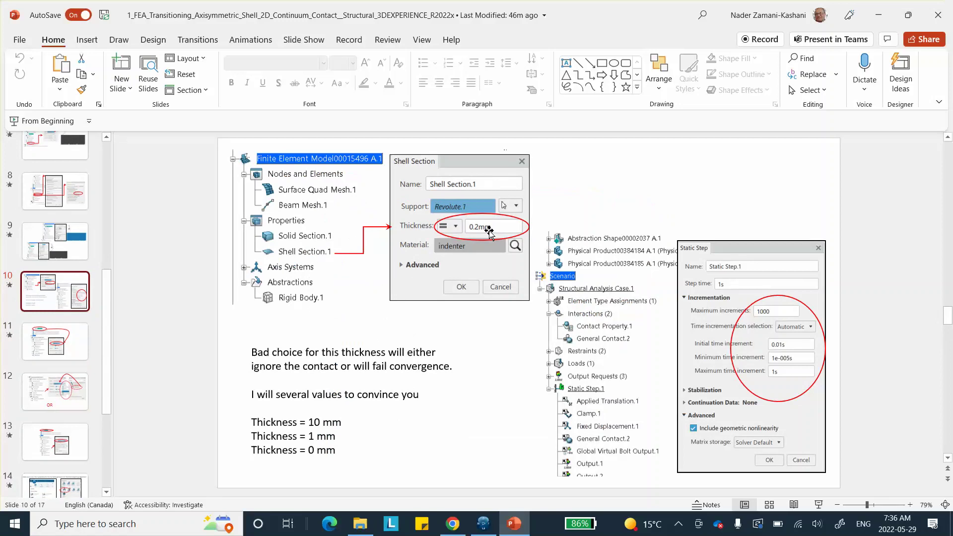
pyautogui.click(879, 15)
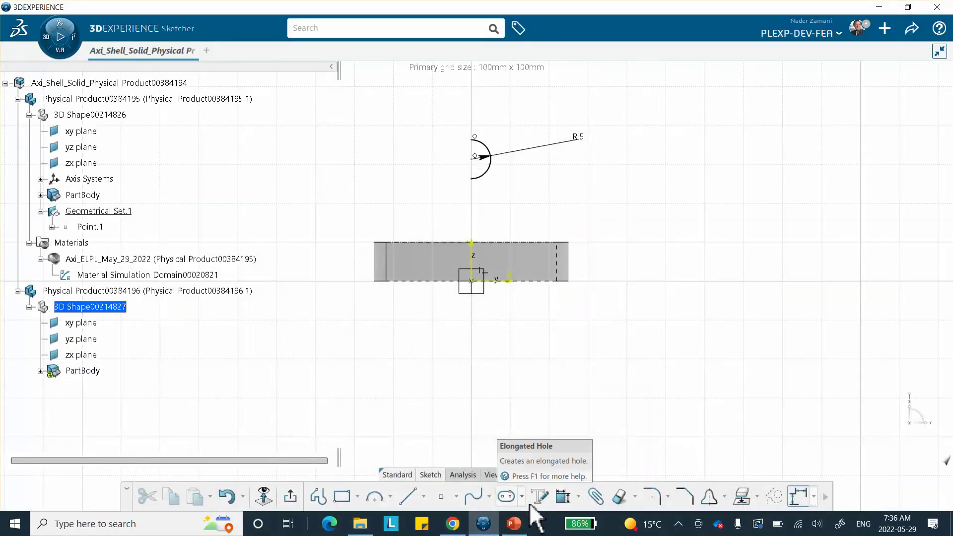
# Constrain the arc's lower endpoint to 0.1 mm above the workpiece's top edge and exit the sketch.
pyautogui.click(563, 496)
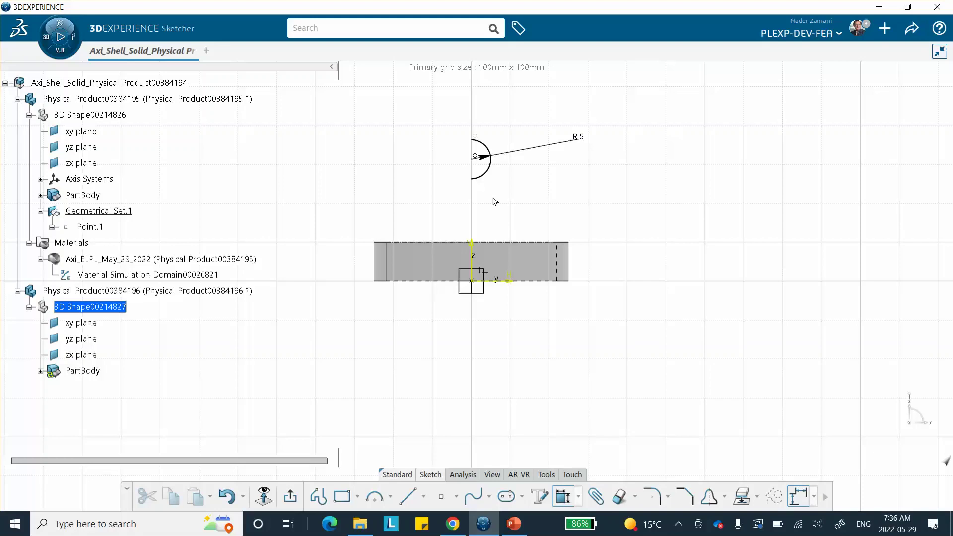
pyautogui.click(471, 178)
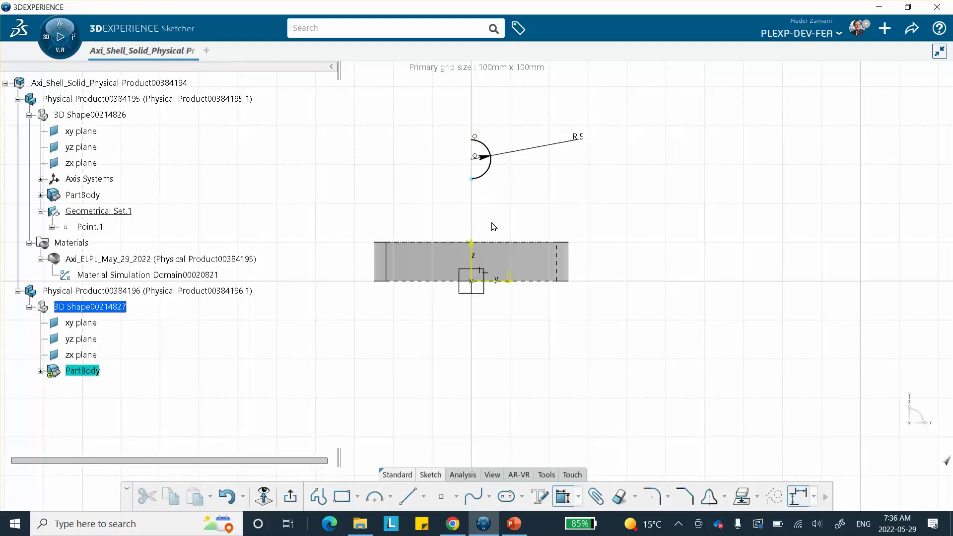
pyautogui.click(496, 243)
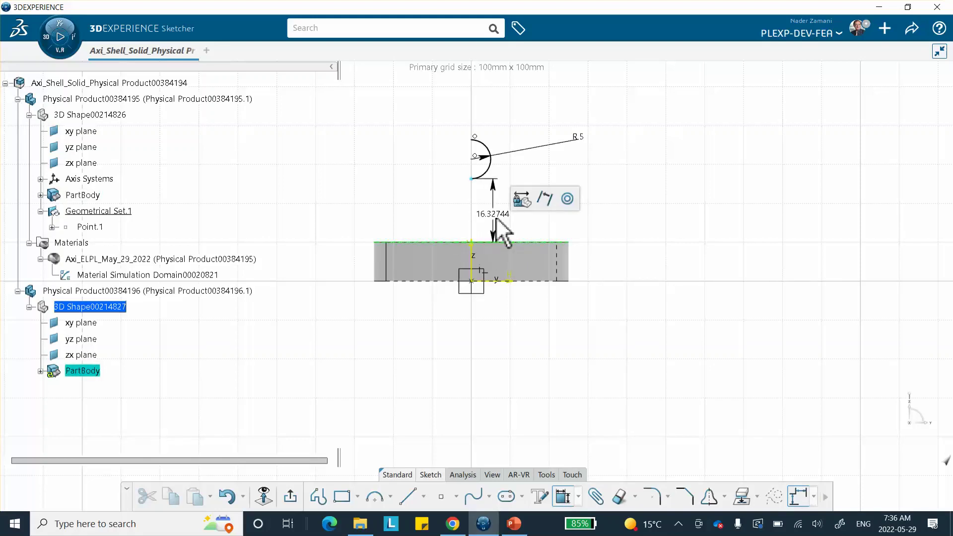
pyautogui.write('1')
pyautogui.press('Return')
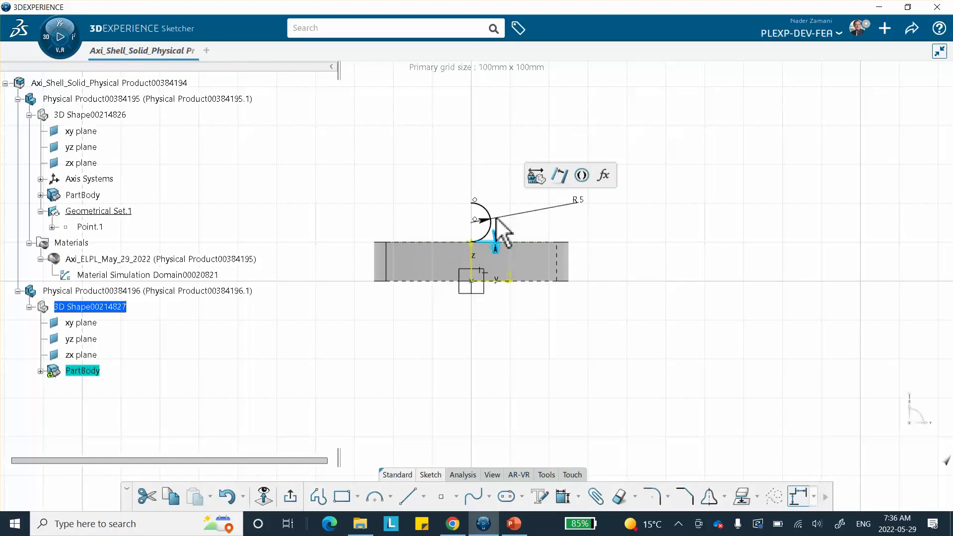
pyautogui.moveTo(625, 295)
pyautogui.mouseDown(button='middle')
pyautogui.moveTo(633, 315)
pyautogui.moveTo(617, 196)
pyautogui.moveTo(613, 315)
pyautogui.moveTo(606, 253)
pyautogui.moveTo(587, 277)
pyautogui.moveTo(542, 230)
pyautogui.moveTo(455, 205)
pyautogui.moveTo(517, 155)
pyautogui.moveTo(529, 353)
pyautogui.moveTo(546, 315)
pyautogui.mouseUp(button='middle')
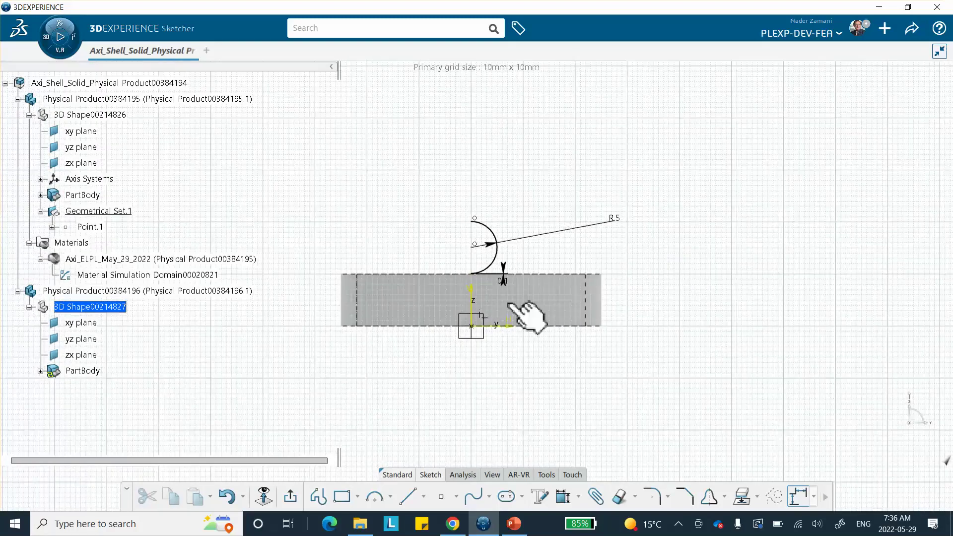
pyautogui.click(291, 498)
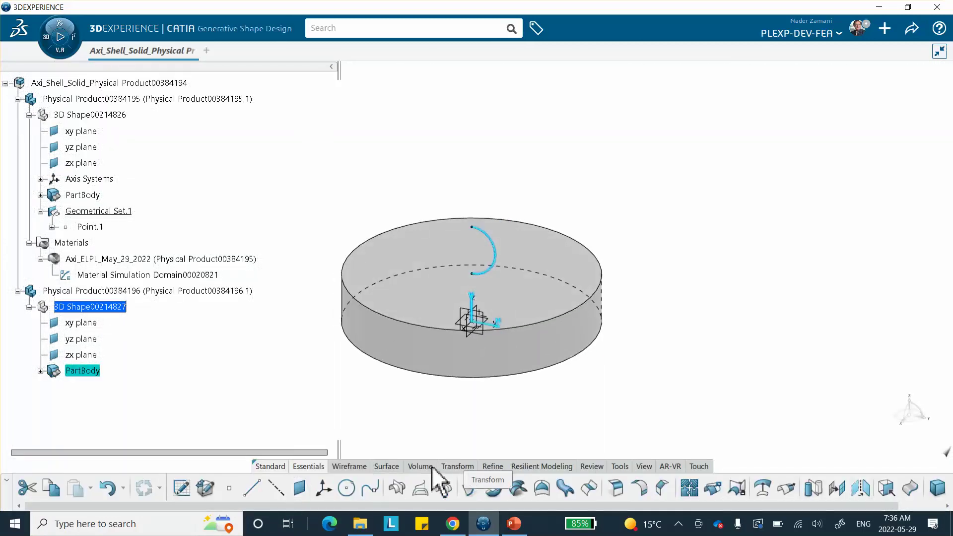
# Revolve the arc sketch 360 degrees about the Z axis to create the spherical indenter surface.
pyautogui.click(380, 468)
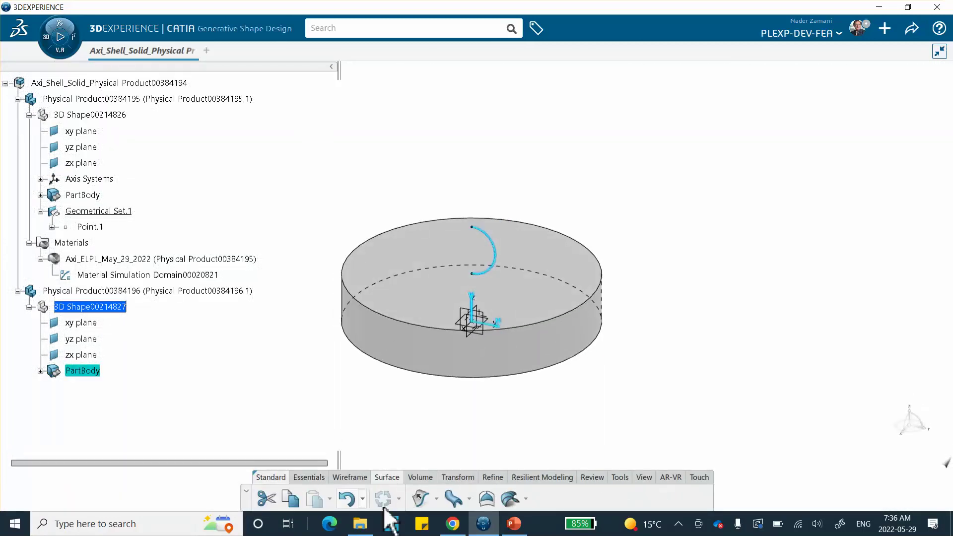
pyautogui.click(436, 498)
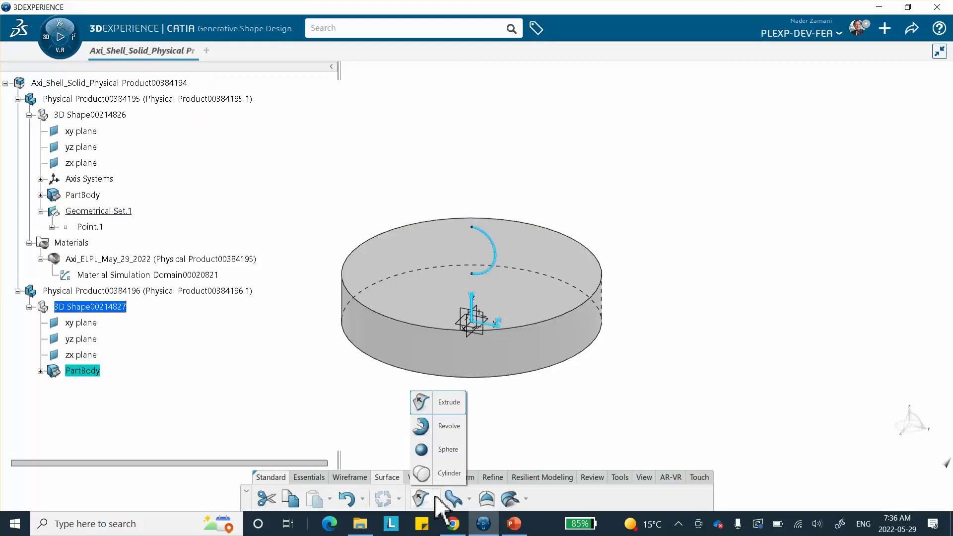
pyautogui.click(446, 428)
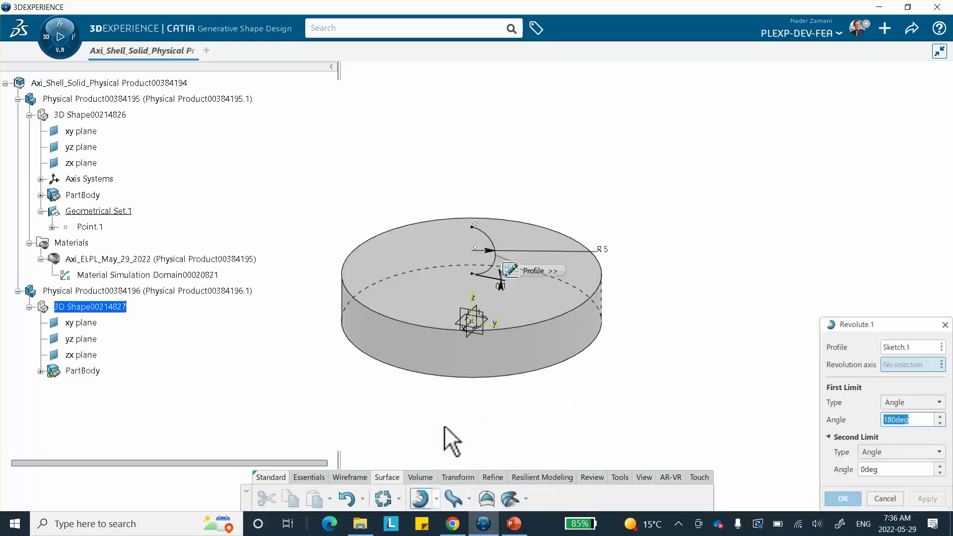
pyautogui.rightClick(903, 363)
pyautogui.moveTo(904, 388)
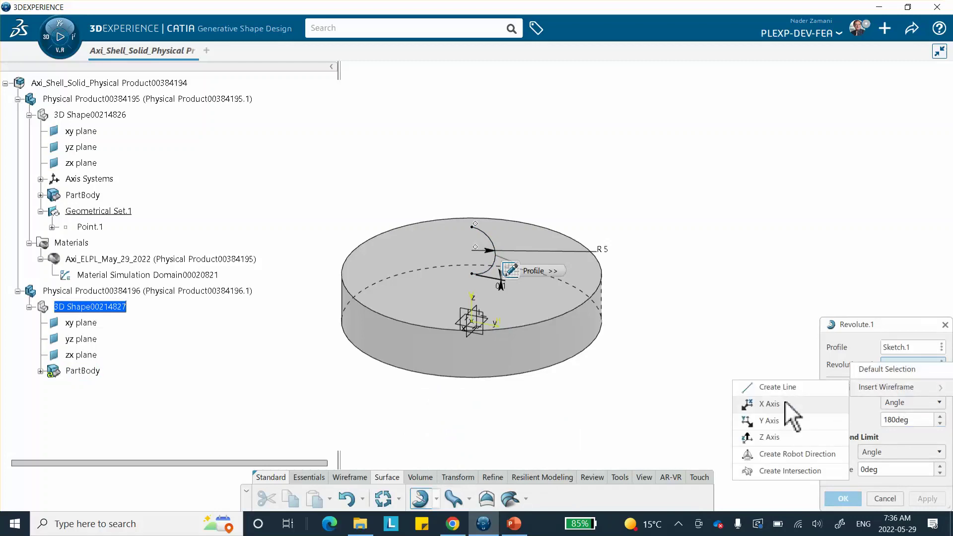
pyautogui.click(773, 438)
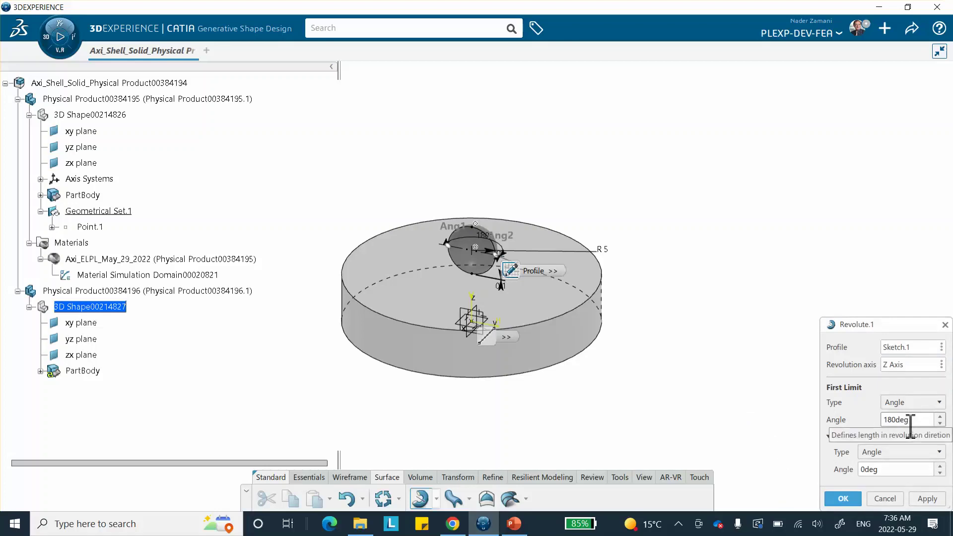
pyautogui.doubleClick(903, 420)
pyautogui.write('360')
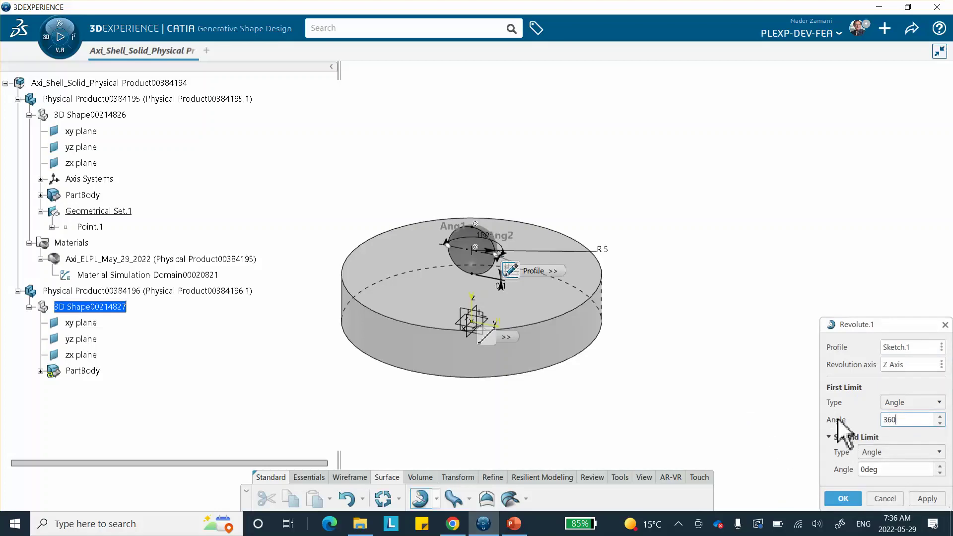
pyautogui.click(845, 500)
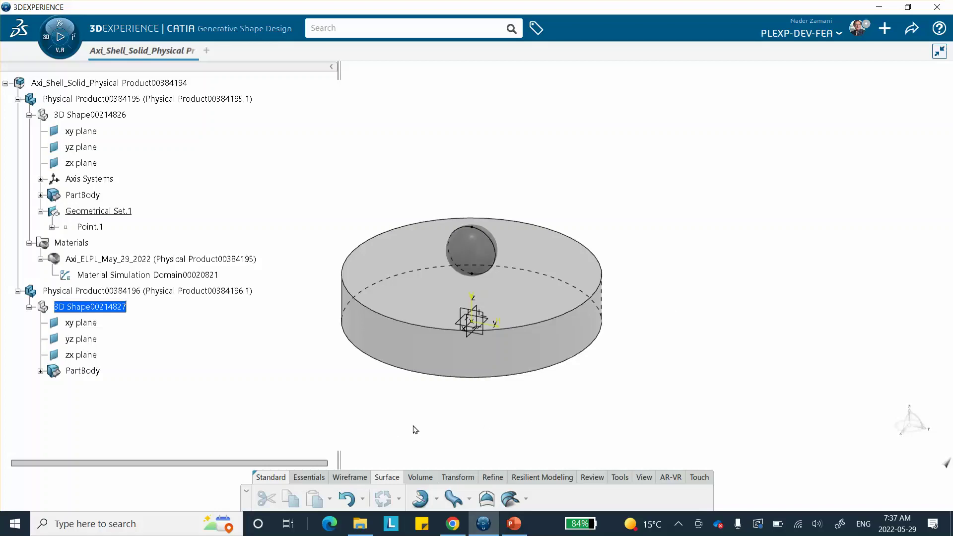
# Create a new core material titled Axi_EL_May_29_2022, leaving the covering material at its default settings.
pyautogui.click(612, 475)
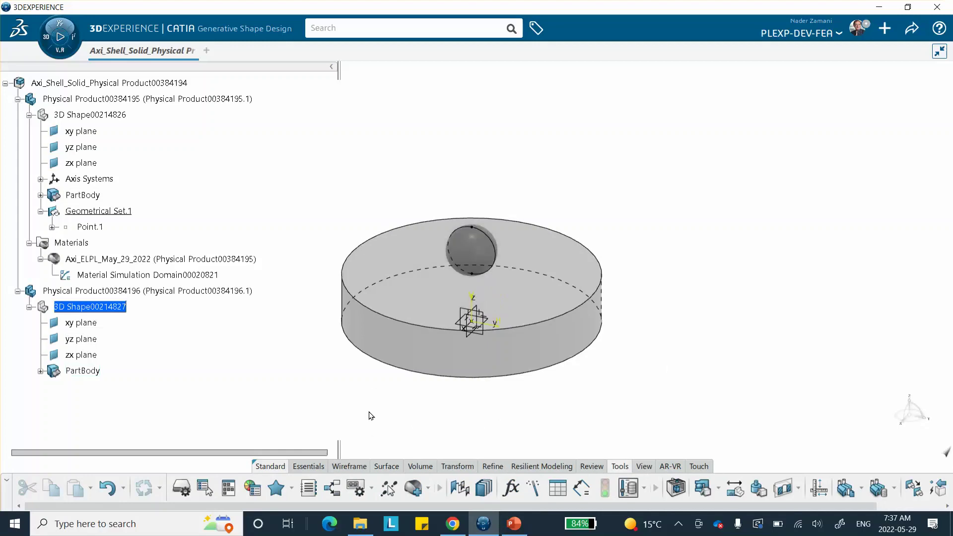
pyautogui.click(413, 489)
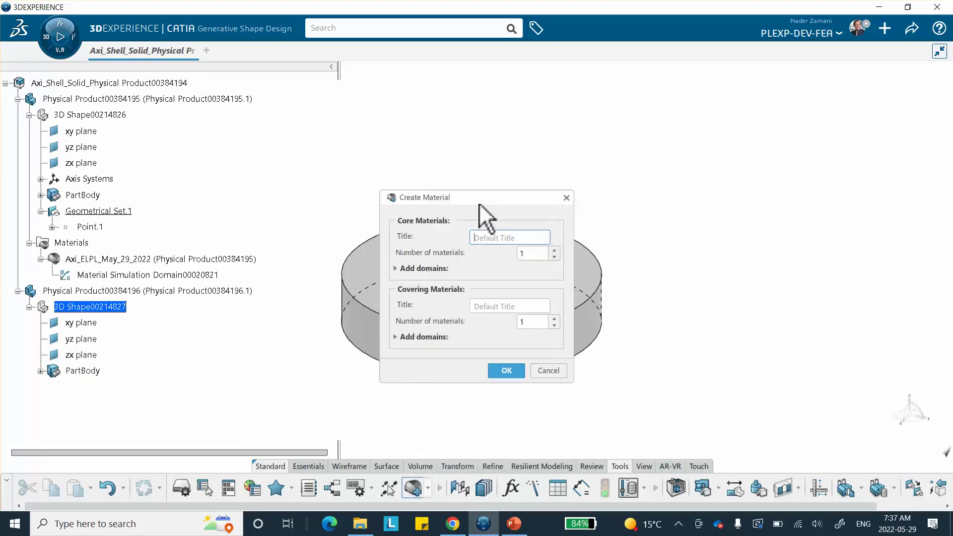
pyautogui.write('Axi_EL_May_29_2022')
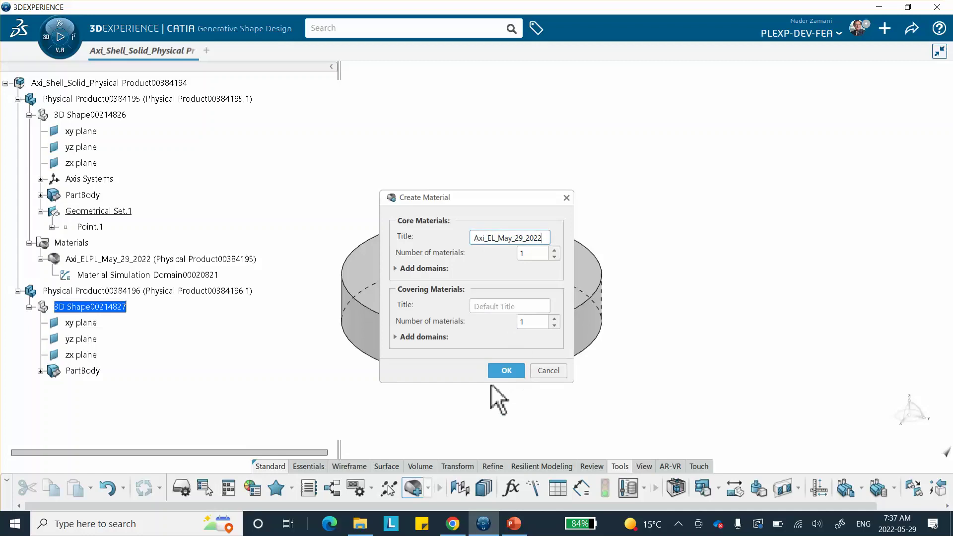
pyautogui.click(512, 370)
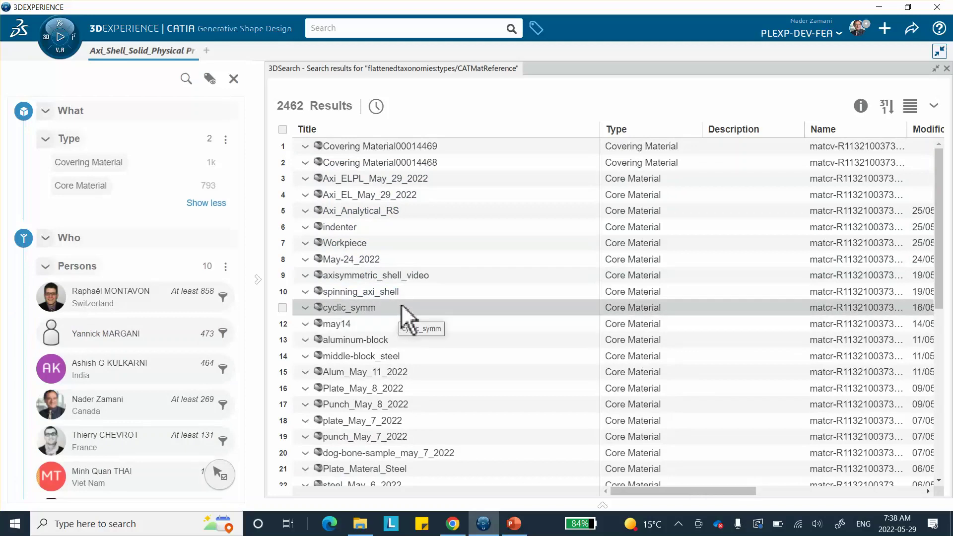
# Apply the material Axi_EL_May_29_2022 to the indenter part Physical Product00384196.
pyautogui.click(377, 199)
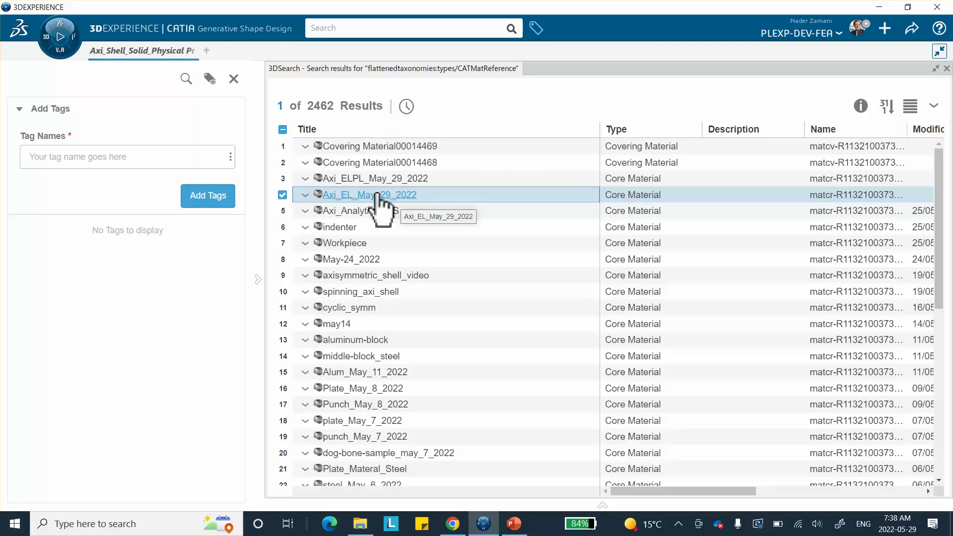
pyautogui.rightClick(377, 196)
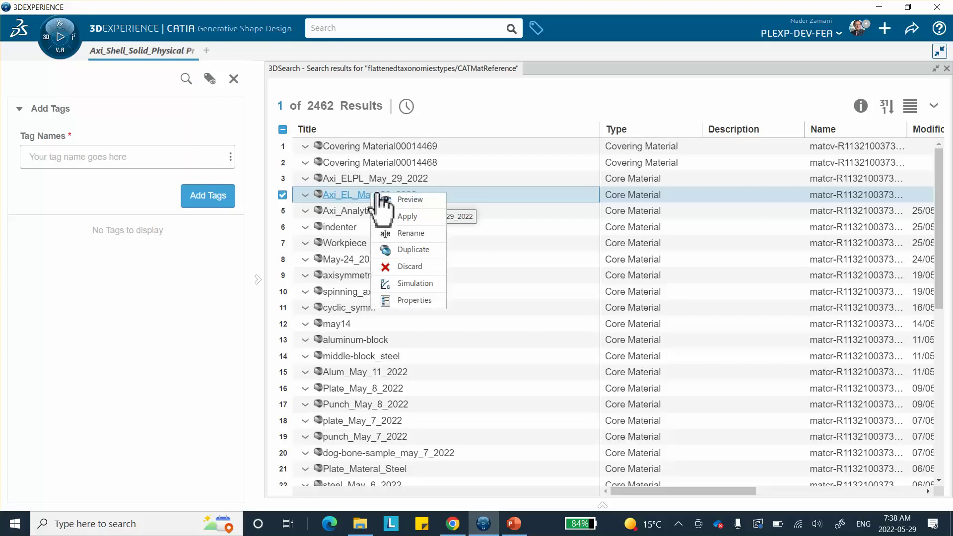
pyautogui.click(408, 218)
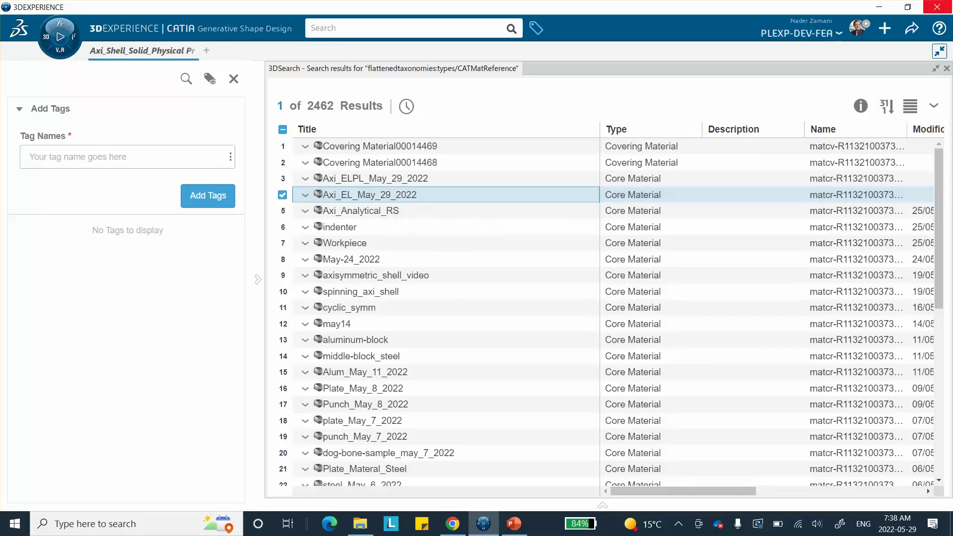
pyautogui.click(947, 69)
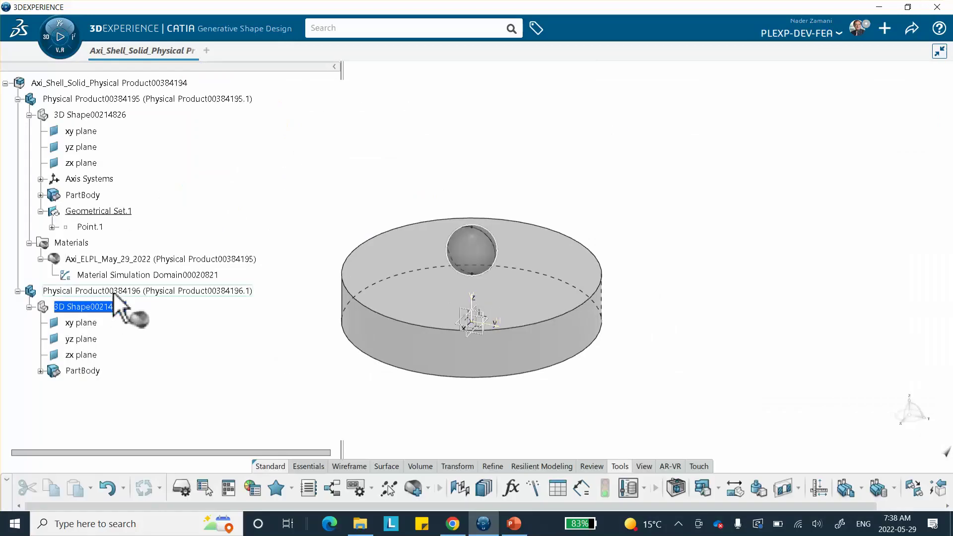
pyautogui.click(114, 293)
pyautogui.click(420, 310)
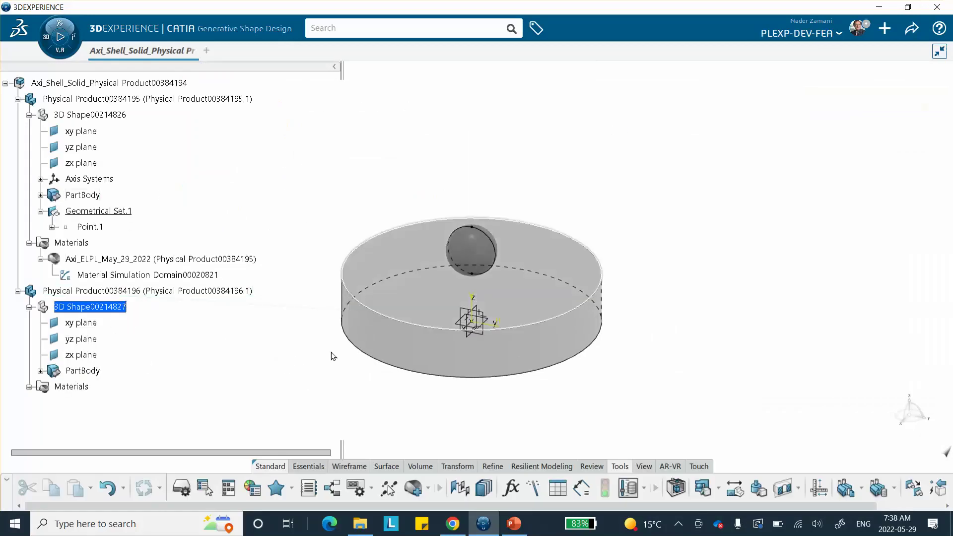
# Open the simulation domain of material Axi_EL_May_29_2022 and enable the Elastic option under Abaqus Multiphysics mechanical elasticity.
pyautogui.click(29, 388)
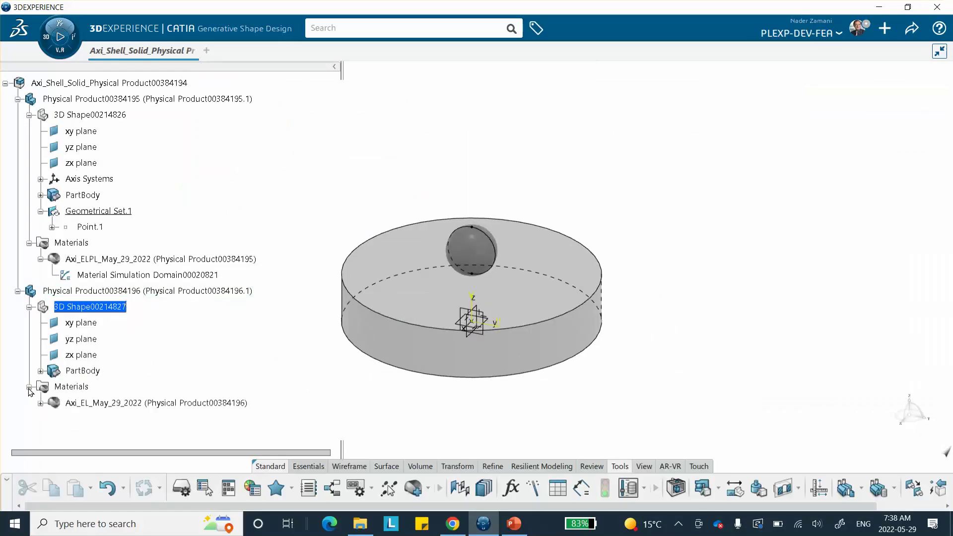
pyautogui.scroll(-3, 189, 314)
pyautogui.click(52, 269)
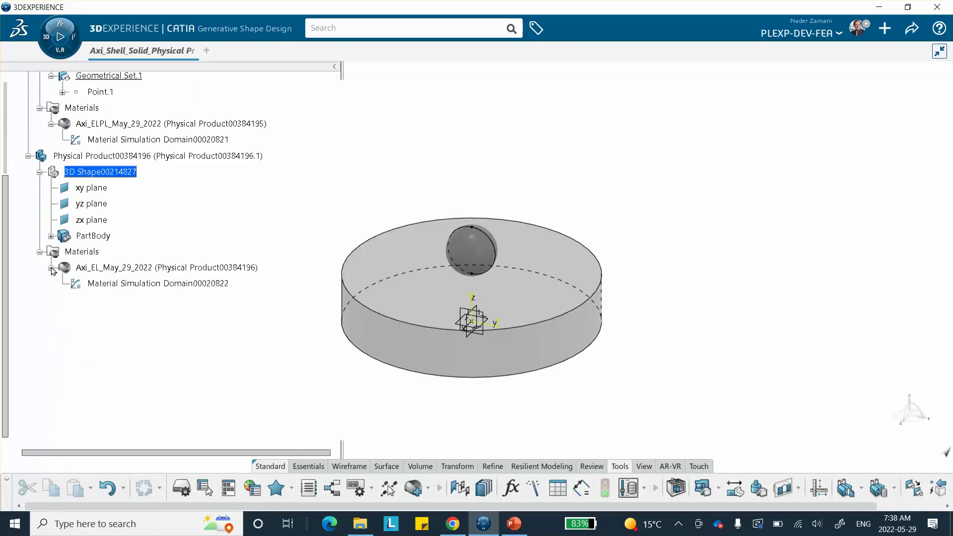
pyautogui.doubleClick(111, 282)
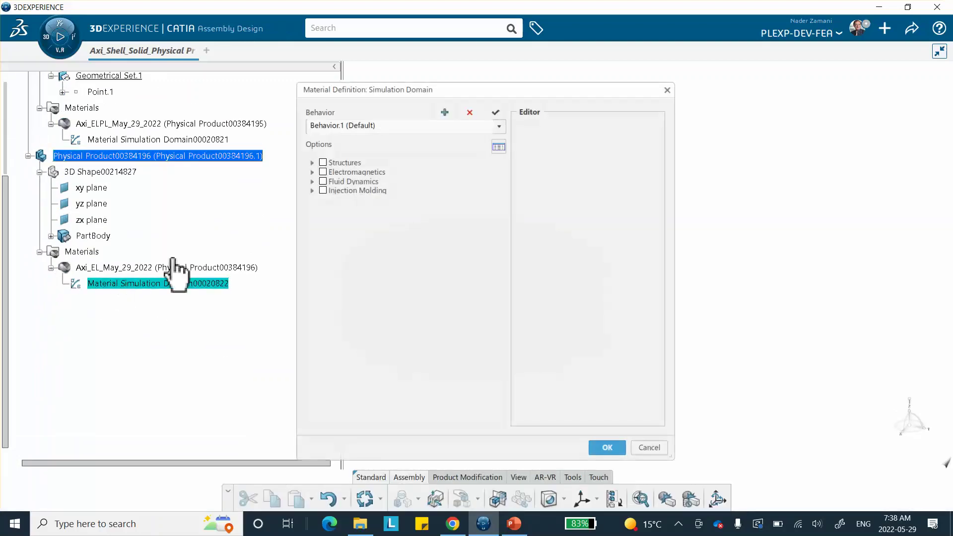
pyautogui.click(312, 163)
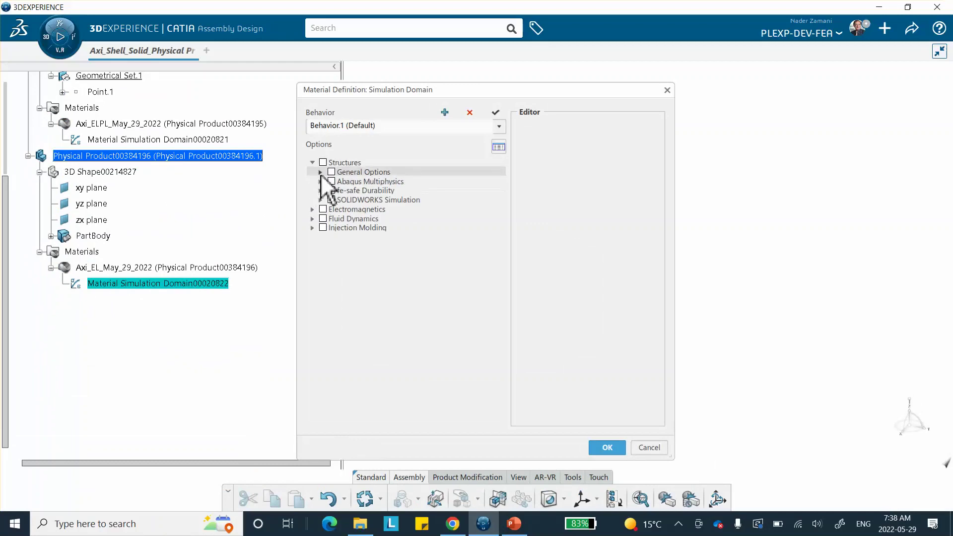
pyautogui.click(321, 181)
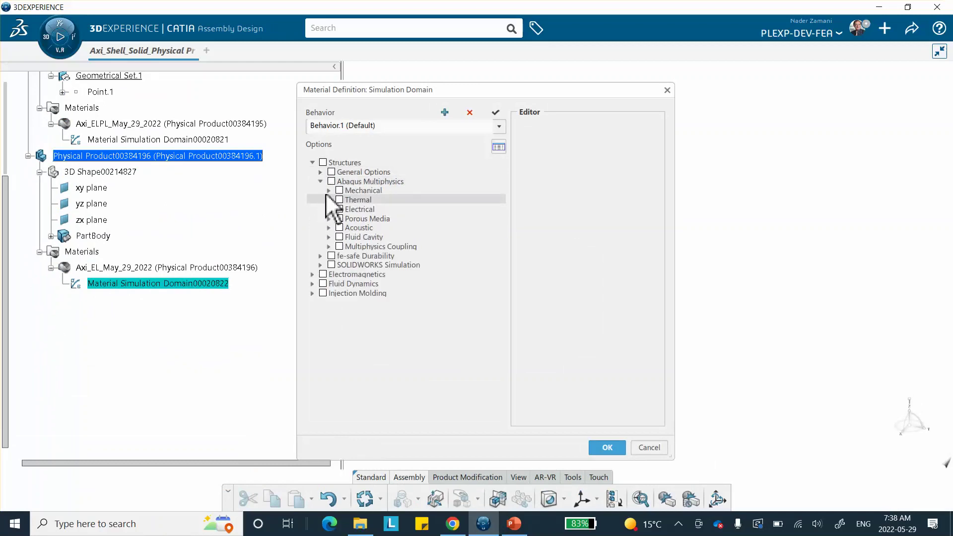
pyautogui.click(329, 190)
pyautogui.click(337, 199)
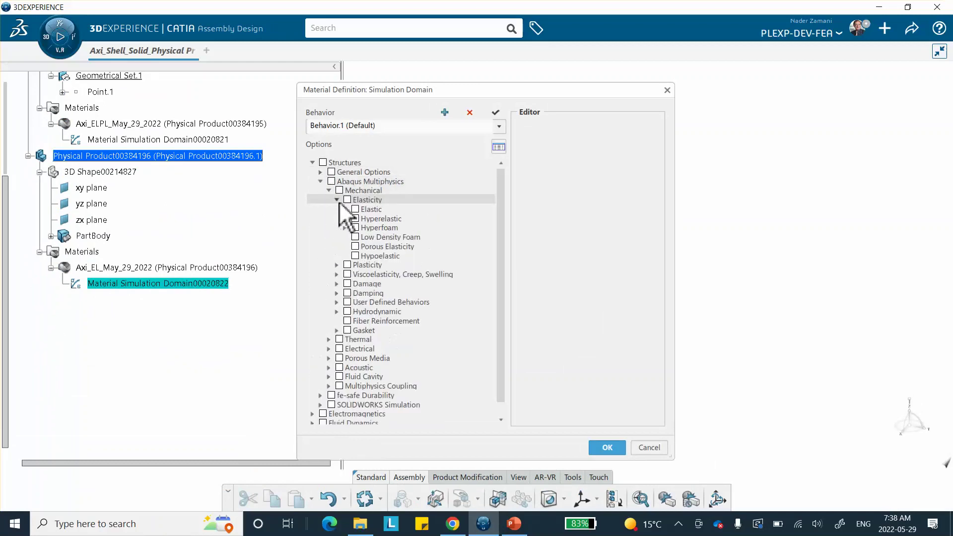
pyautogui.click(356, 209)
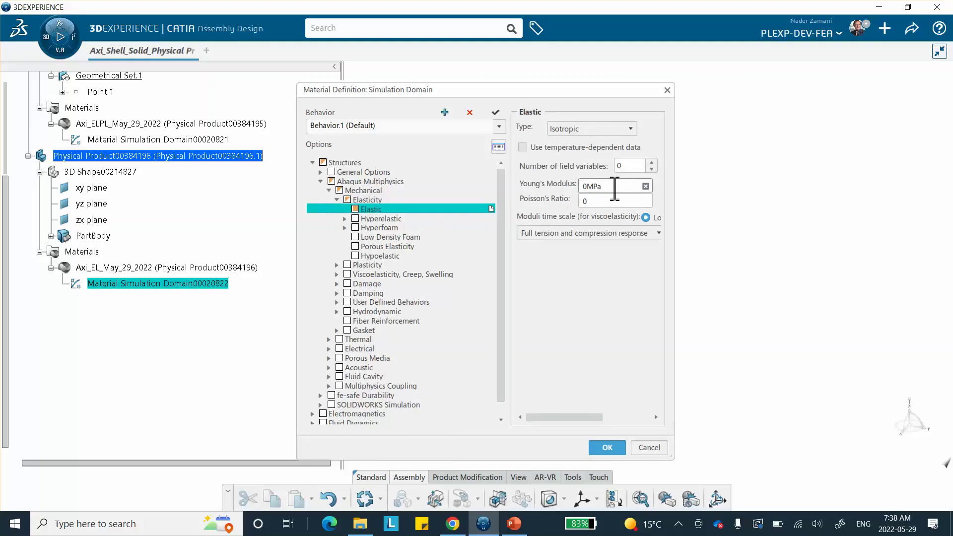
# Set the elastic material's Young's modulus to 200000 MPa and Poisson's ratio to 0.3, and accept the material definition.
pyautogui.doubleClick(586, 189)
pyautogui.click(588, 188)
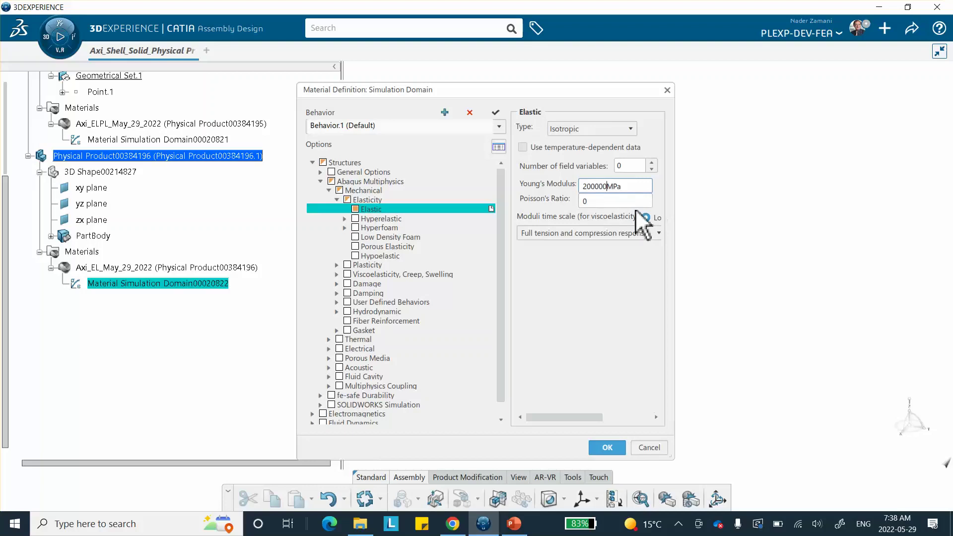
pyautogui.click(606, 203)
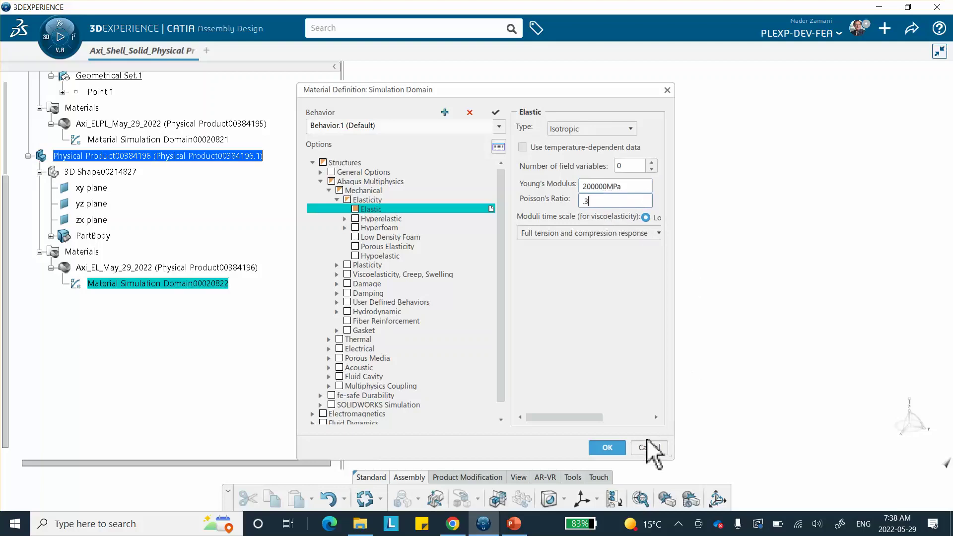
pyautogui.click(607, 448)
# Save the model and select the top-level product Axi_Shell_Solid_Physical Product00384194.
pyautogui.click(911, 29)
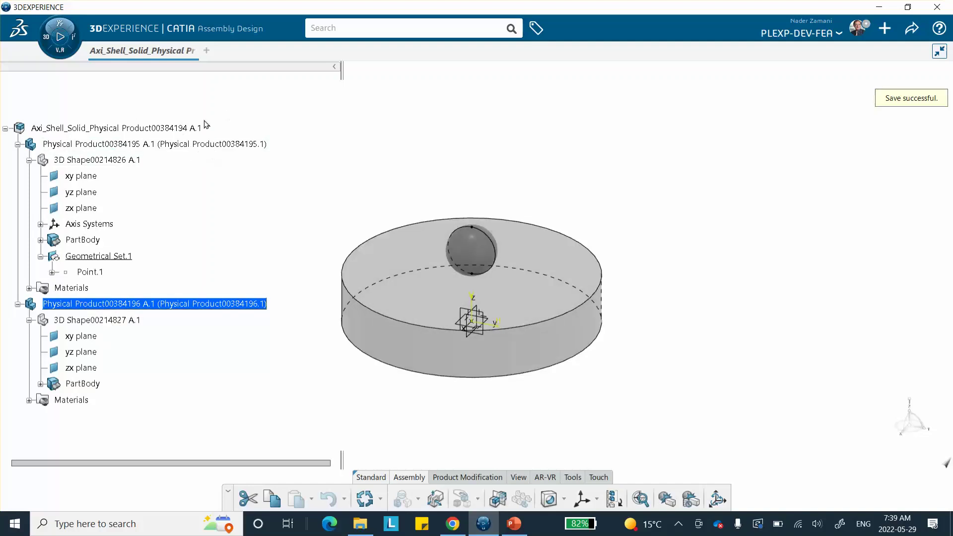
pyautogui.click(168, 128)
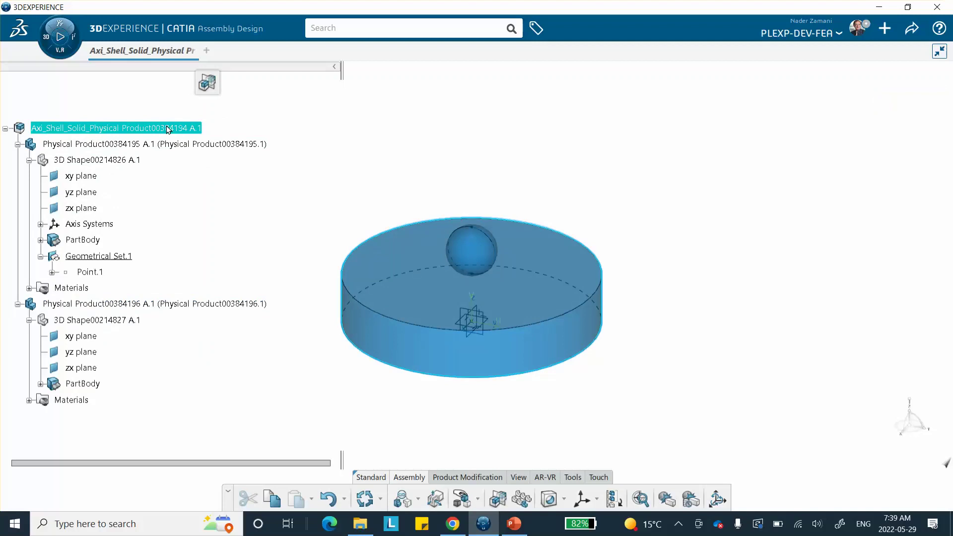
# Switch to PowerPoint and review the slides on entering Model Assembly Design and creating an axisymmetric automated FEM.
pyautogui.click(514, 524)
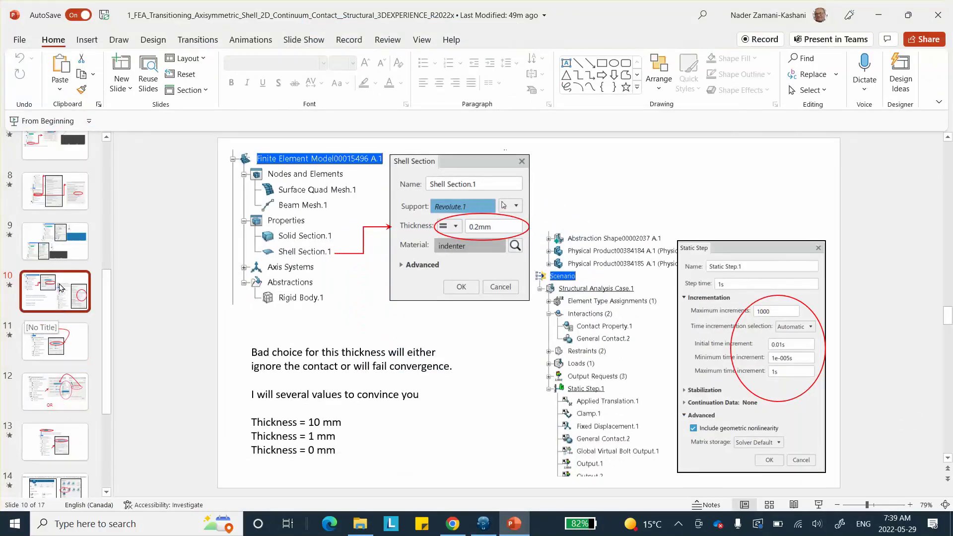
pyautogui.scroll(3, 52, 348)
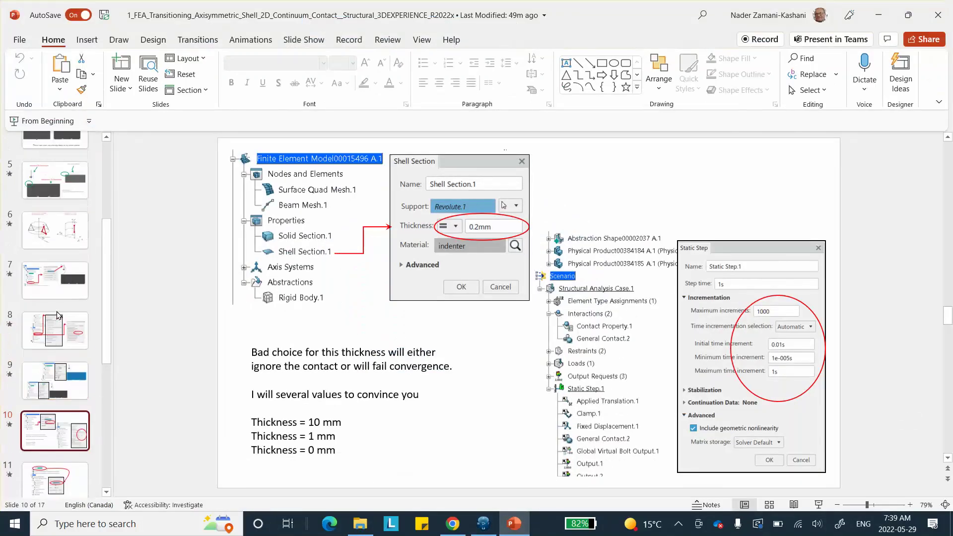
pyautogui.click(50, 344)
pyautogui.click(61, 298)
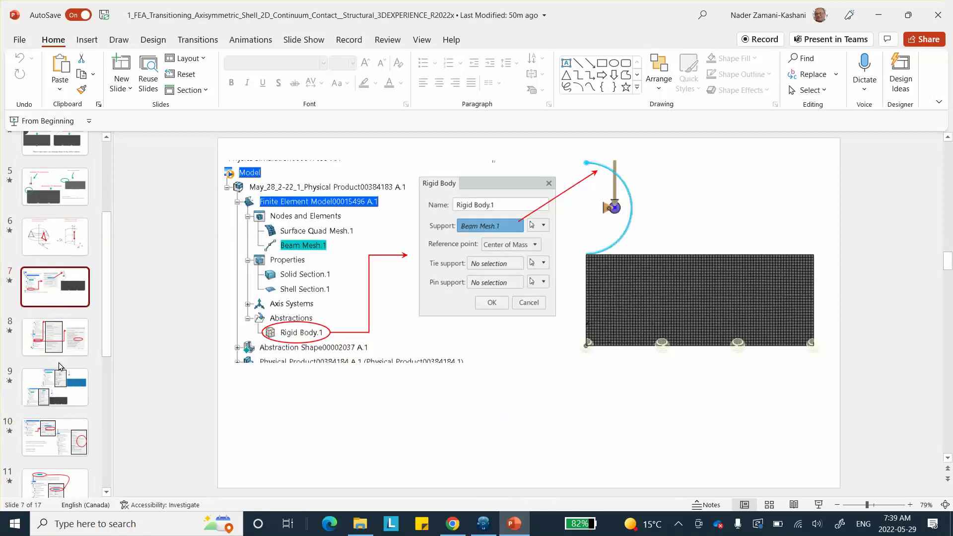
pyautogui.scroll(-2, 59, 367)
pyautogui.scroll(-5, 59, 367)
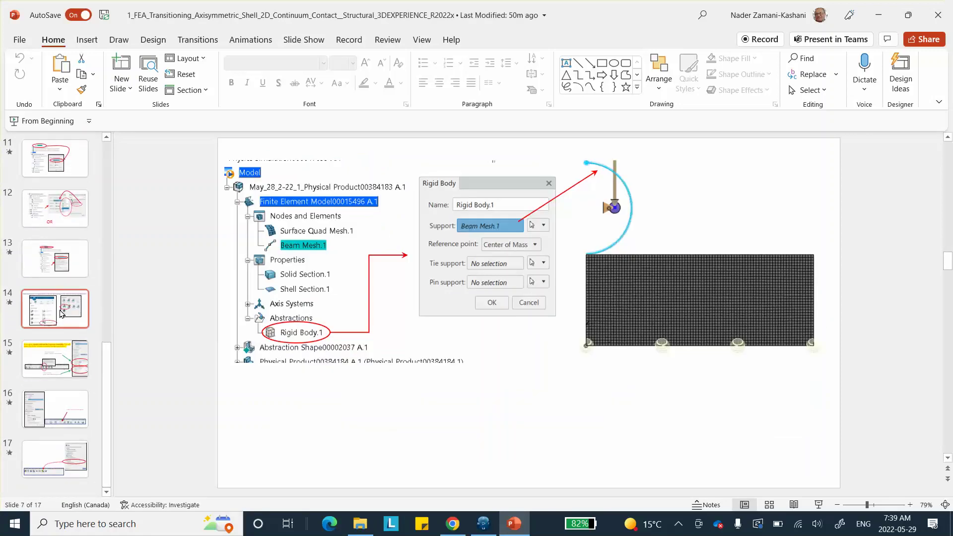
pyautogui.click(60, 314)
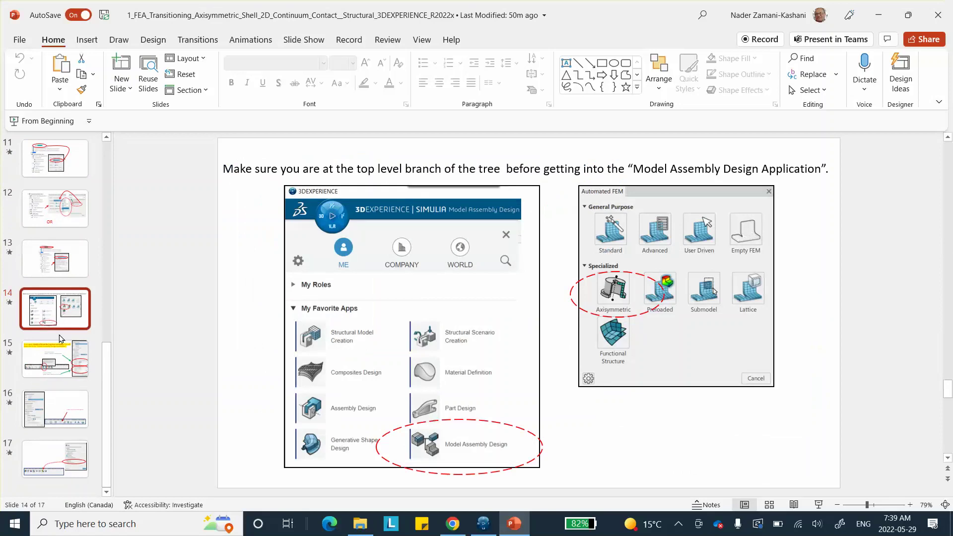
pyautogui.click(57, 358)
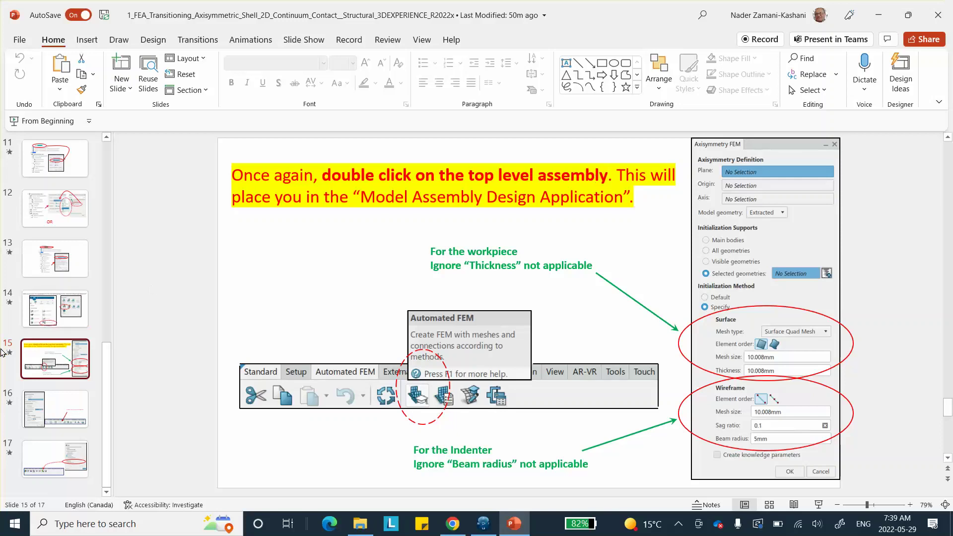
pyautogui.click(60, 308)
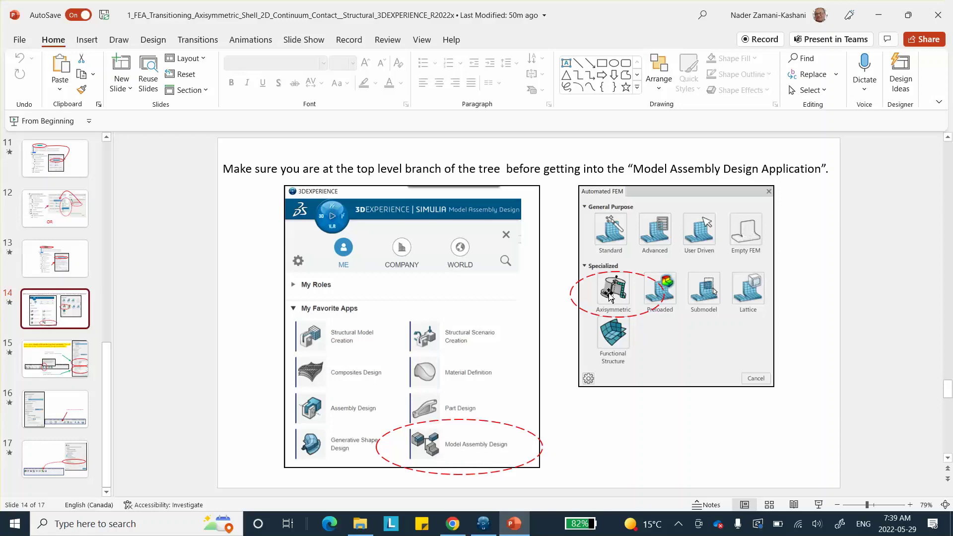
pyautogui.moveTo(515, 525)
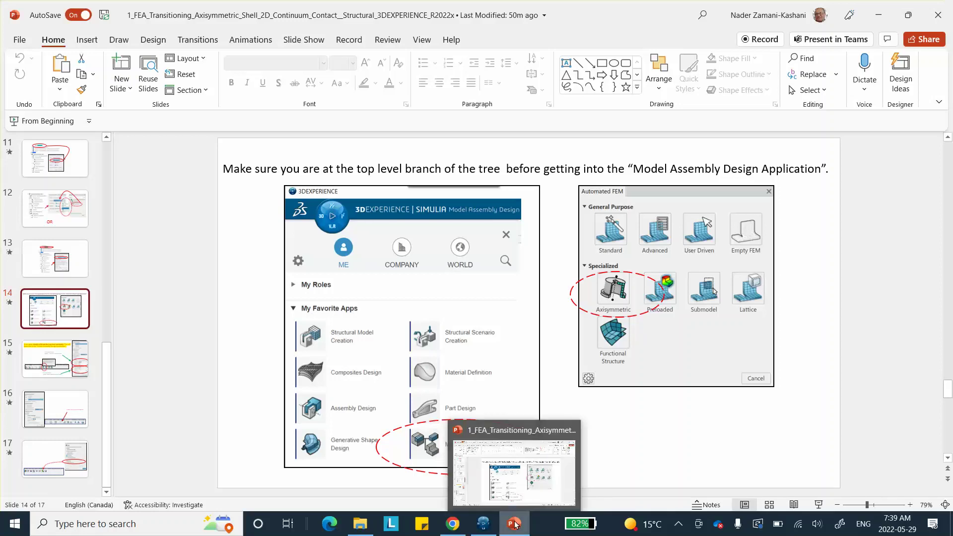
# Switch back to 3DEXPERIENCE and open the Model Assembly Design app on the top-level product.
pyautogui.click(483, 524)
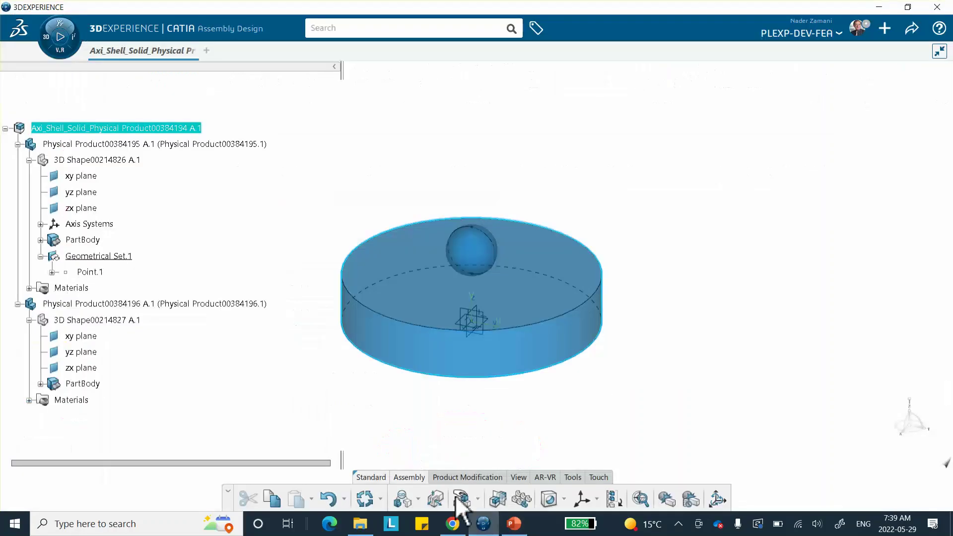
pyautogui.click(46, 45)
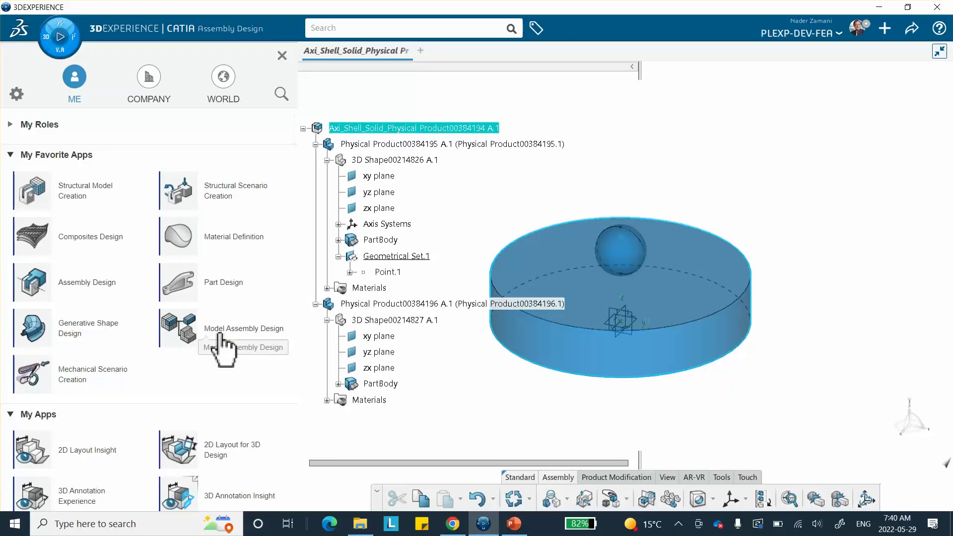
pyautogui.click(220, 337)
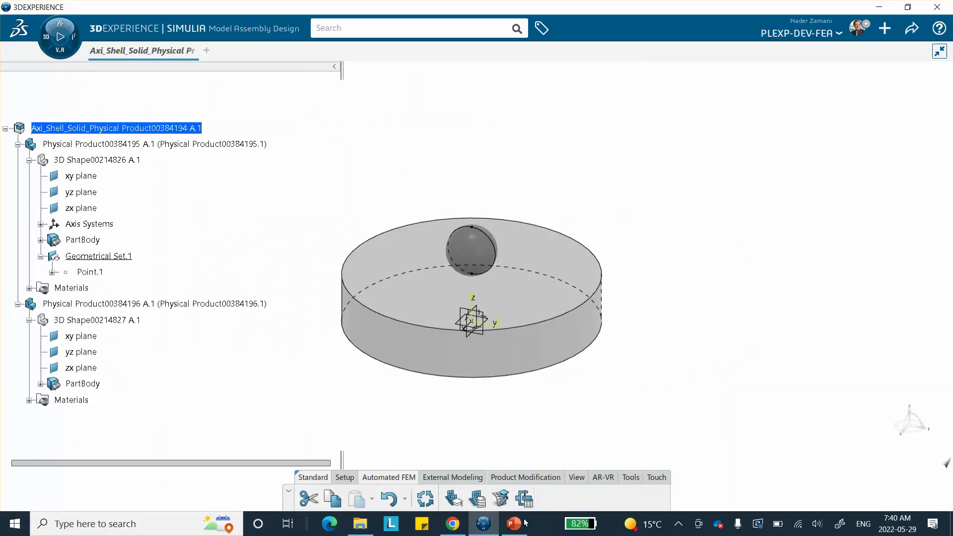
# Switch to PowerPoint and review the slides on the Axisymmetry FEM mesh settings and the axisymmetric sweep result option.
pyautogui.moveTo(508, 523)
pyautogui.click(514, 524)
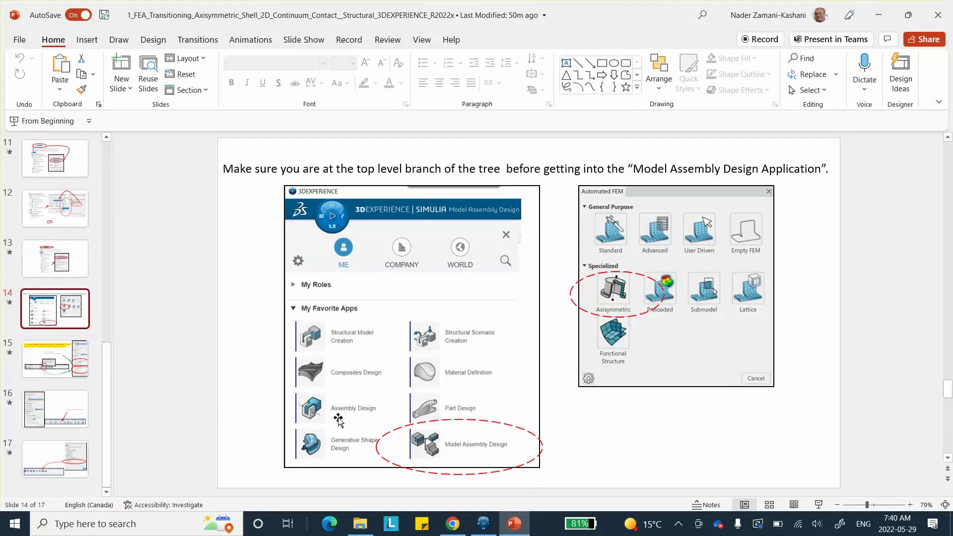
pyautogui.click(49, 353)
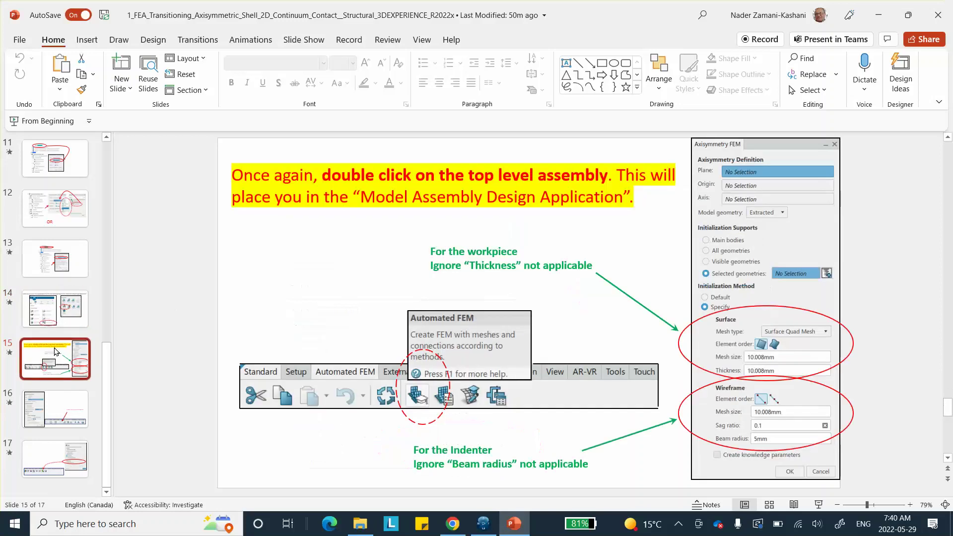
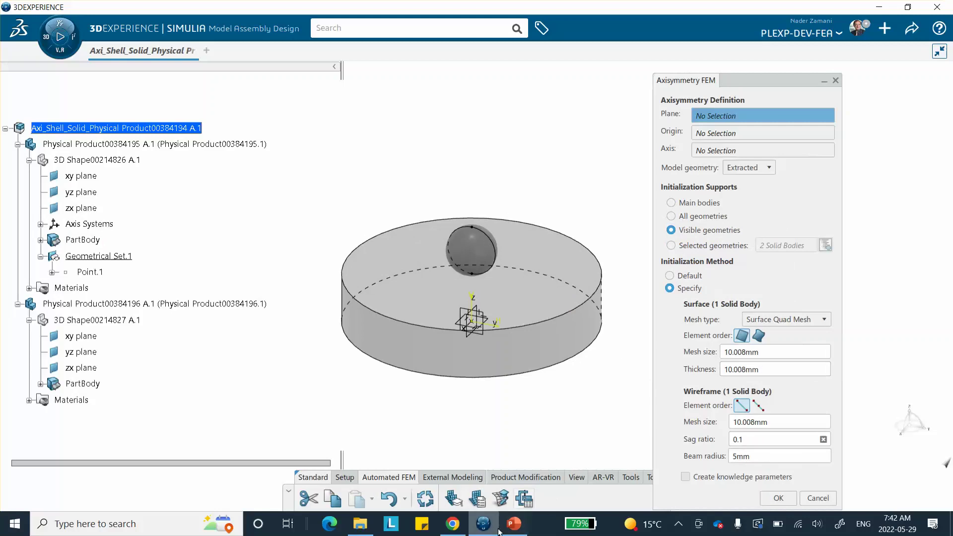
pyautogui.click(514, 523)
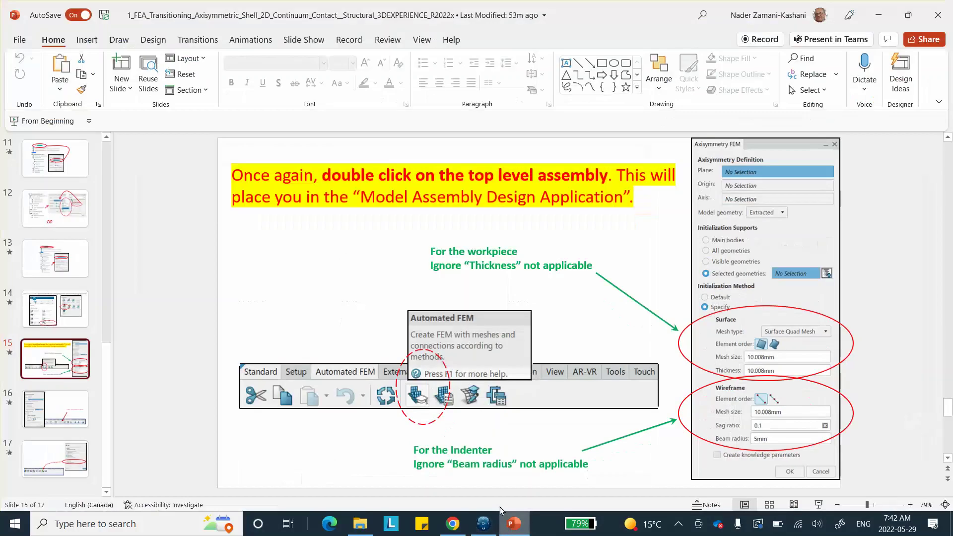
pyautogui.click(54, 454)
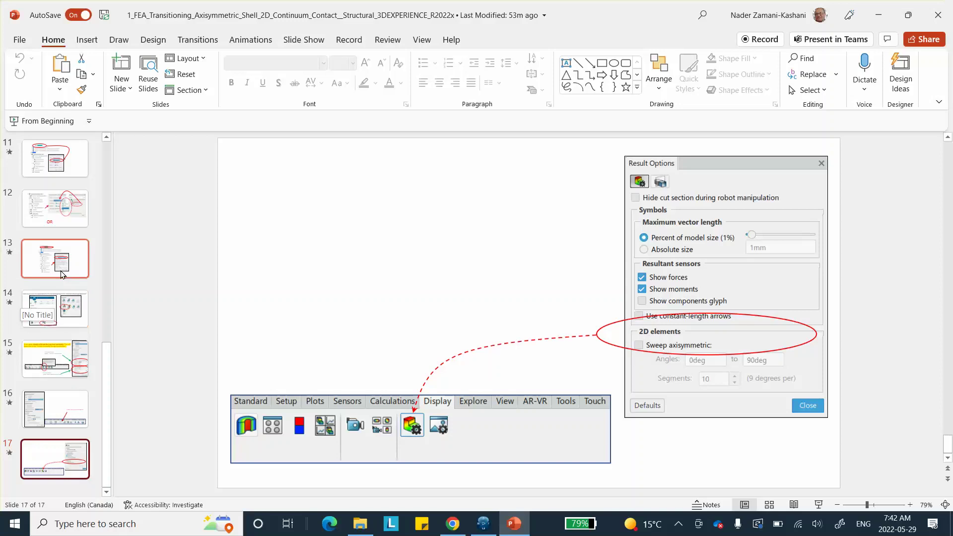
pyautogui.click(56, 359)
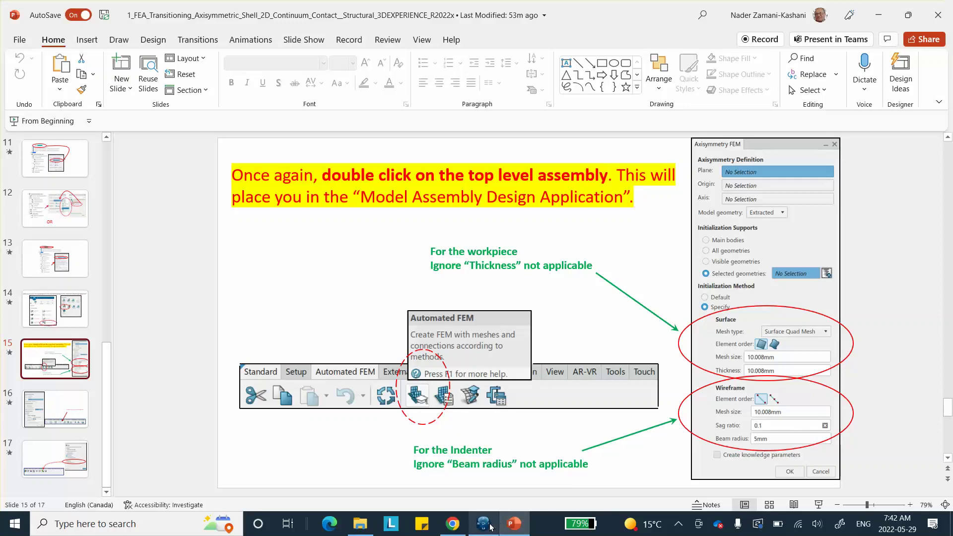
pyautogui.moveTo(484, 526)
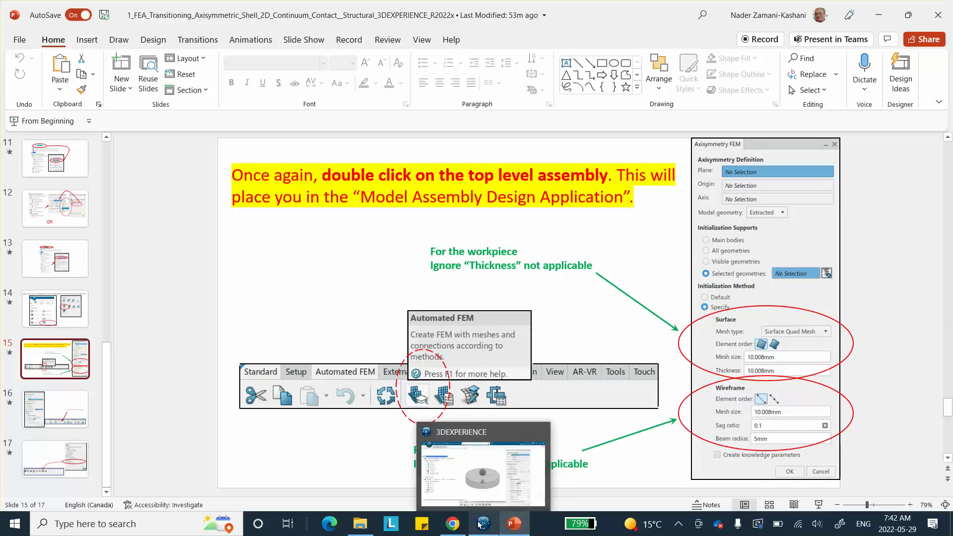
# Return to 3DEXPERIENCE and set both the surface and wireframe mesh sizes of the Axisymmetry FEM to 0.3 mm.
pyautogui.click(482, 525)
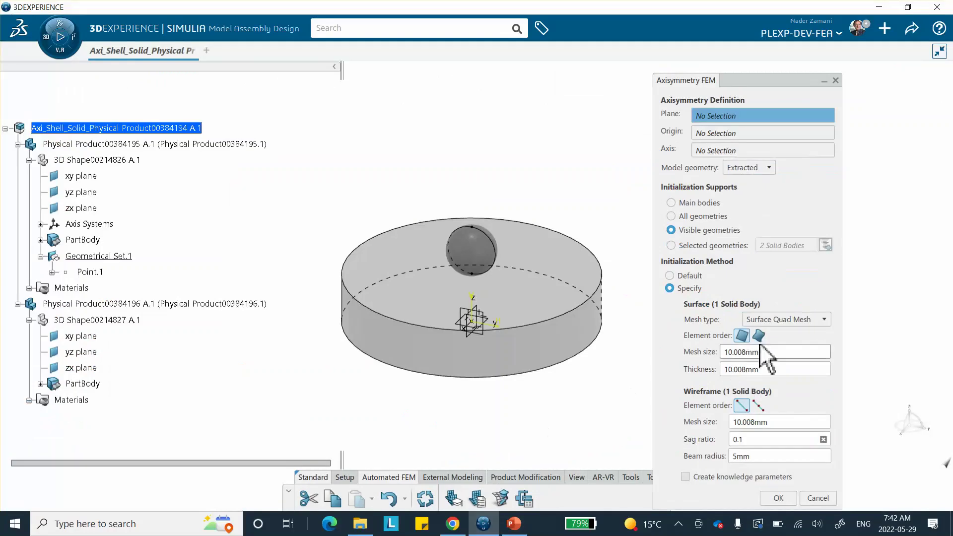
pyautogui.moveTo(766, 356); pyautogui.dragTo(697, 349)
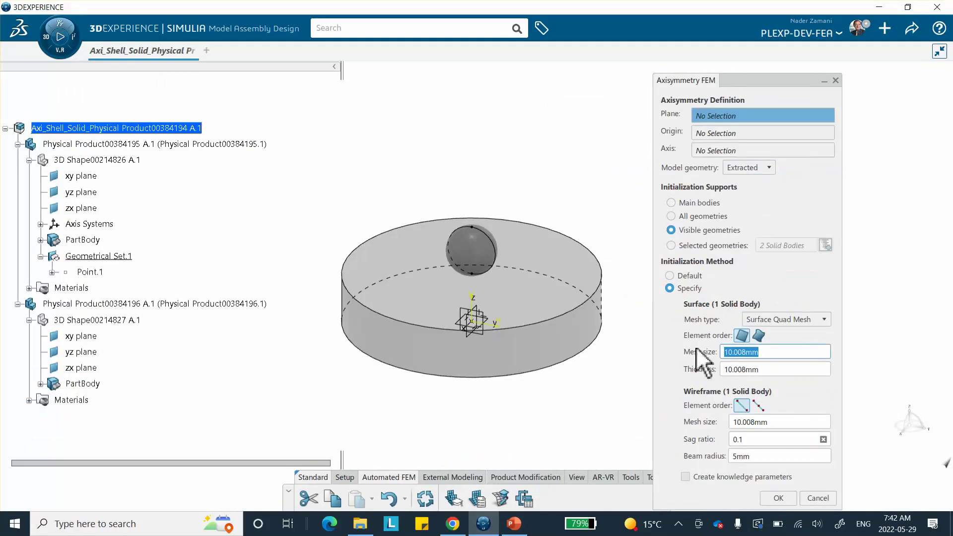
pyautogui.press('BackSpace')
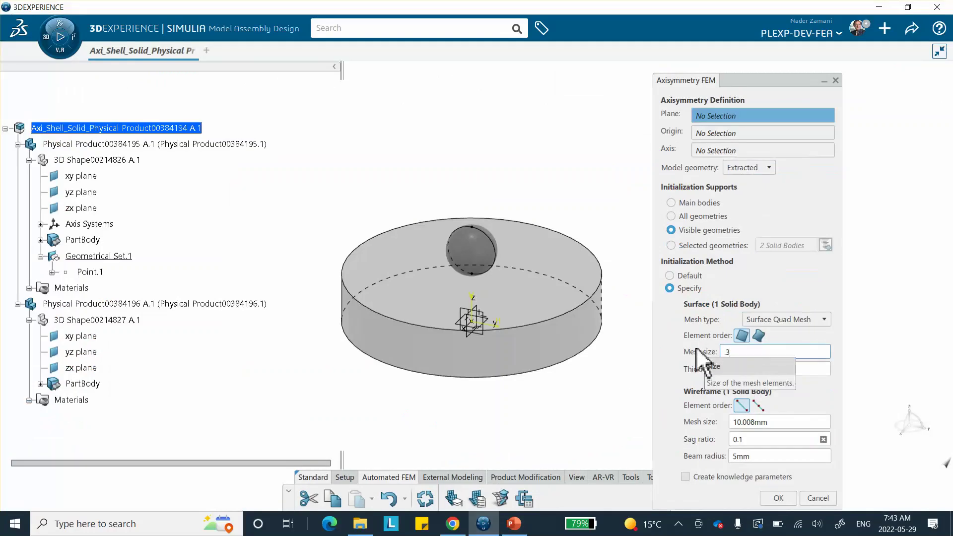
pyautogui.write('.3')
pyautogui.press('Return')
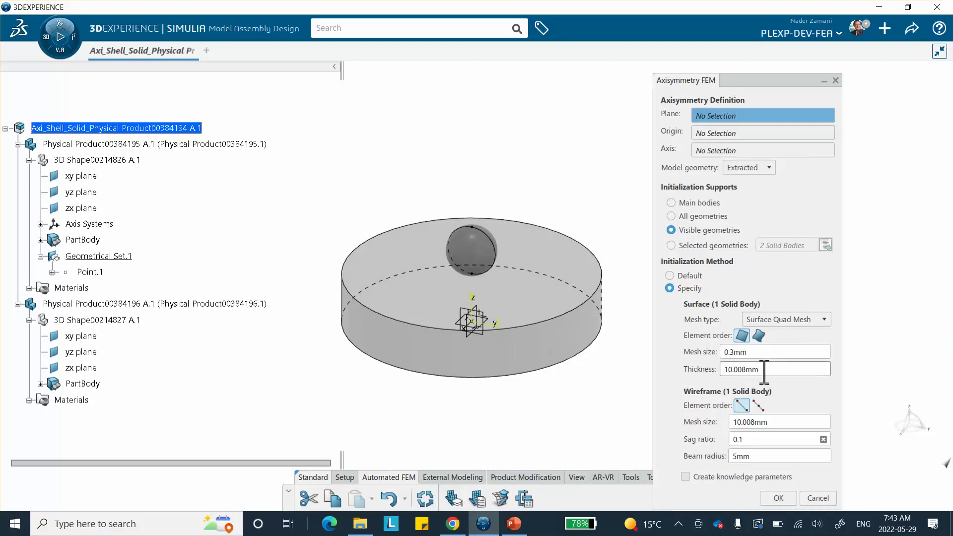
pyautogui.doubleClick(772, 422)
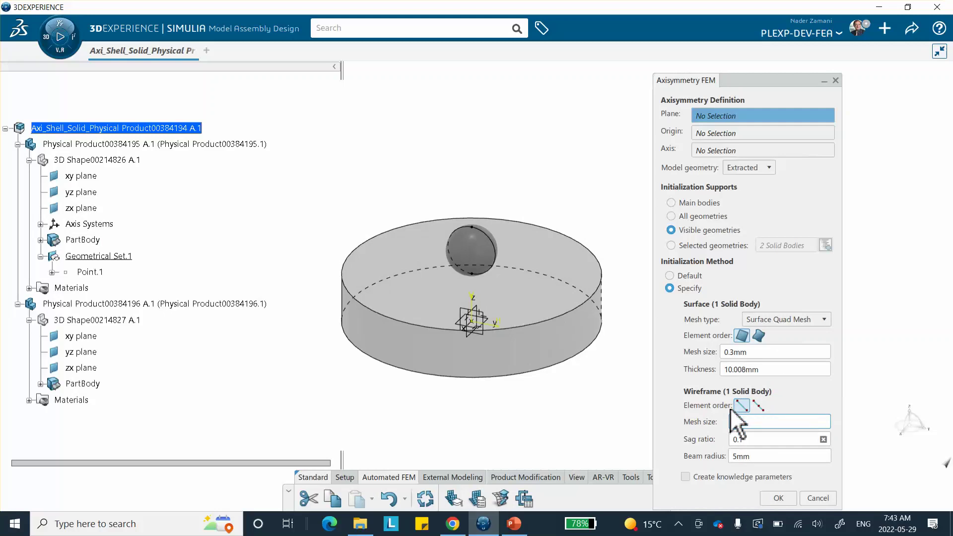
pyautogui.write('.3')
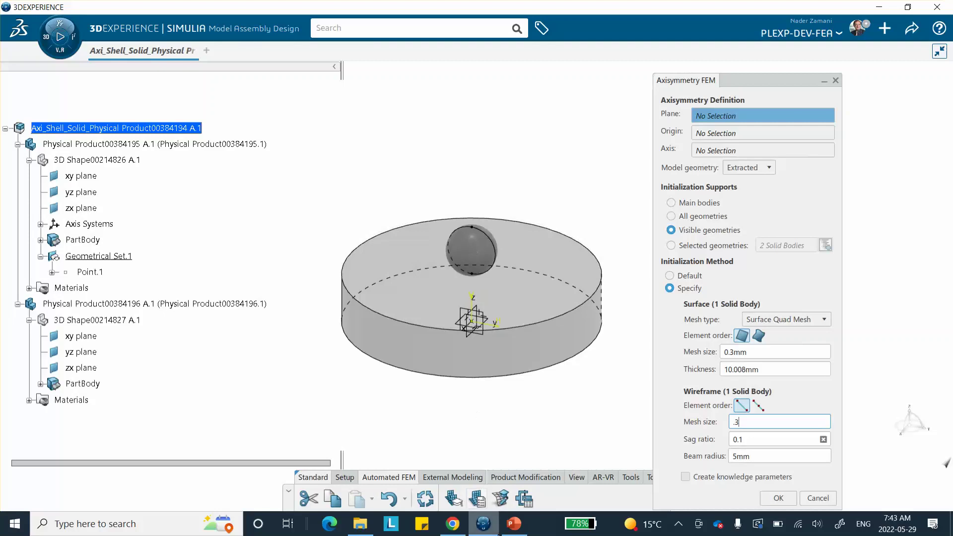
# Switch to PowerPoint and review the slide showing the indenter and workpiece meshes and the half-shell-thickness gap between them.
pyautogui.click(512, 526)
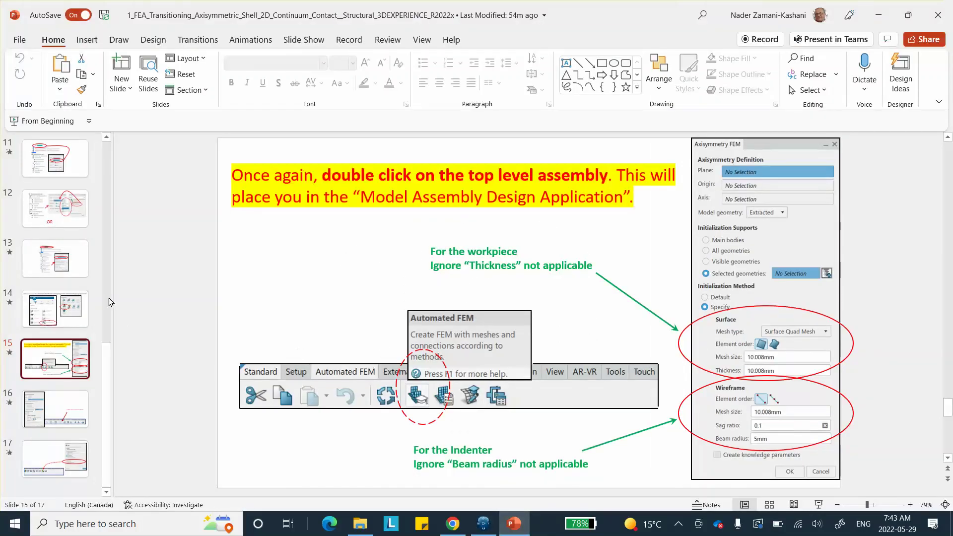
pyautogui.scroll(5, 59, 256)
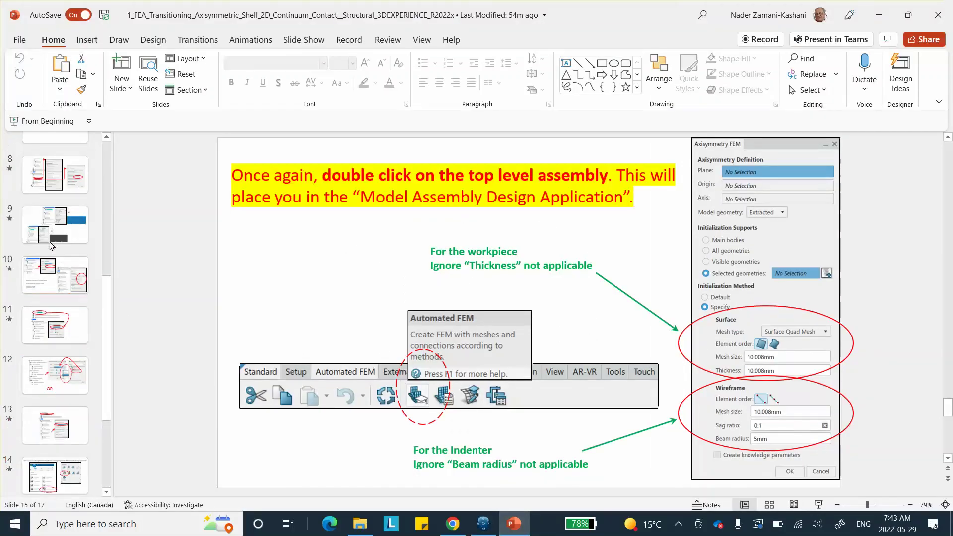
pyautogui.scroll(2, 50, 238)
pyautogui.click(60, 206)
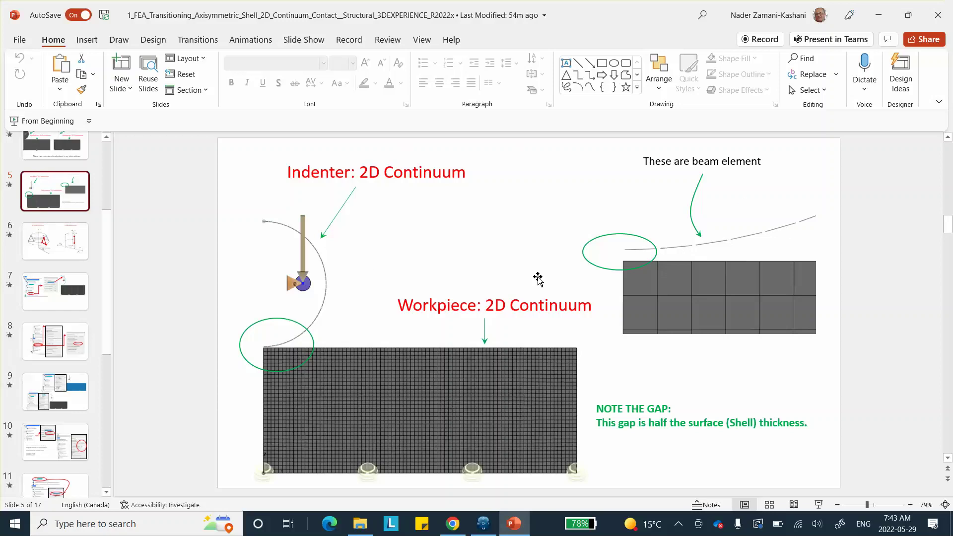
# Return to 3DEXPERIENCE and create the axisymmetric FEM using the workpiece's yz plane, Point.1 as origin and the z axis.
pyautogui.click(876, 14)
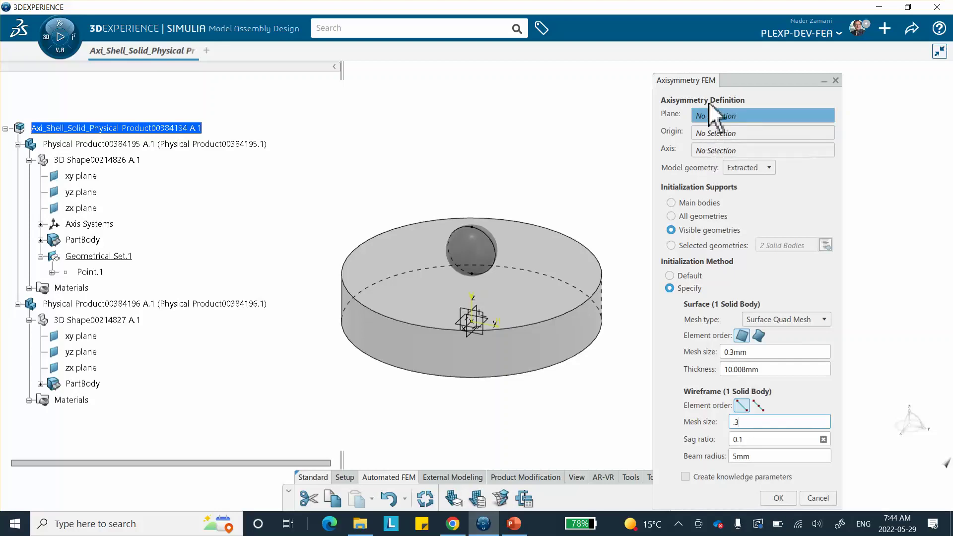
pyautogui.click(80, 193)
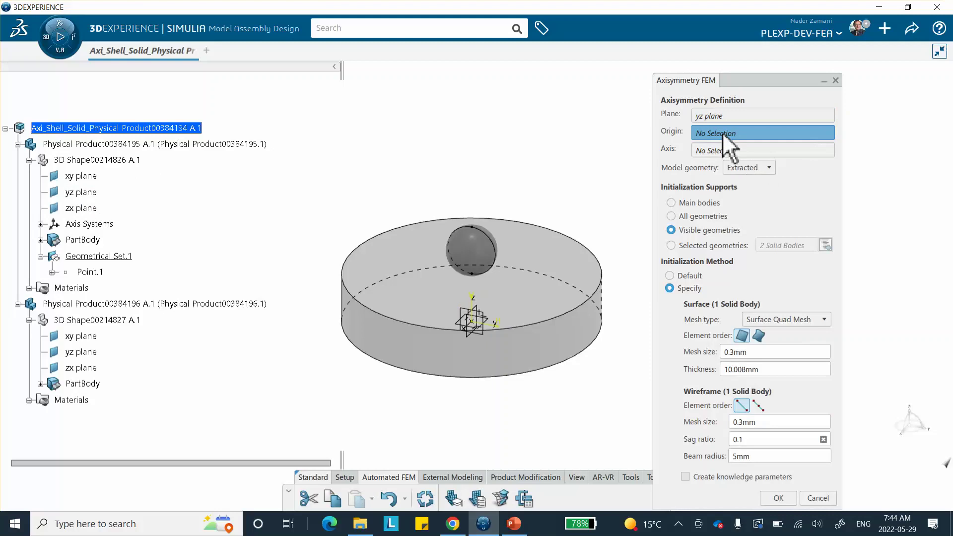
pyautogui.click(92, 272)
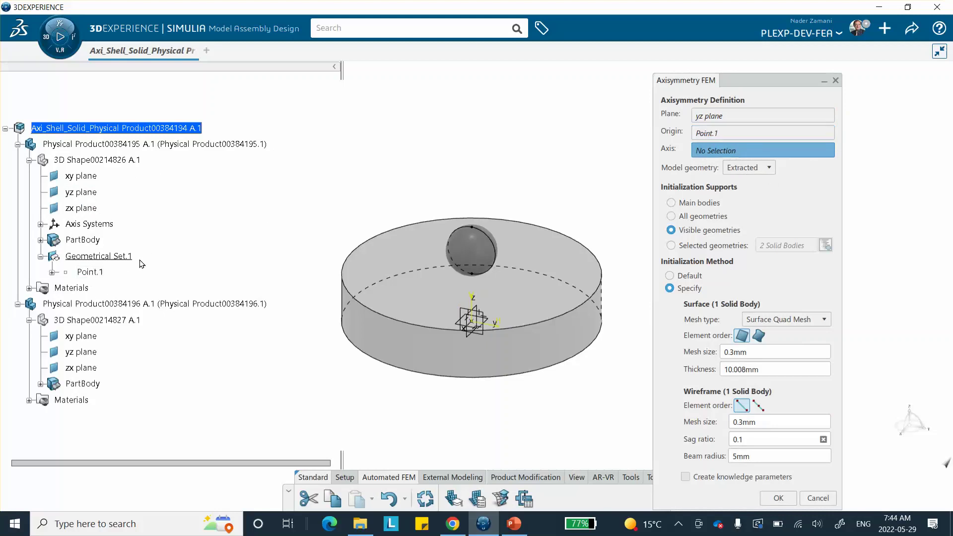
pyautogui.click(478, 302)
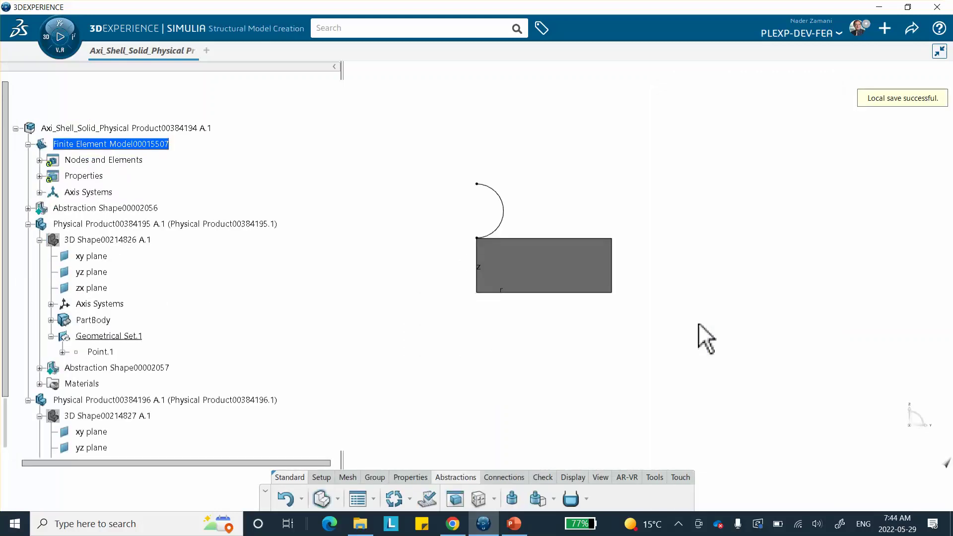
pyautogui.moveTo(676, 321); pyautogui.dragTo(605, 267, button='middle')
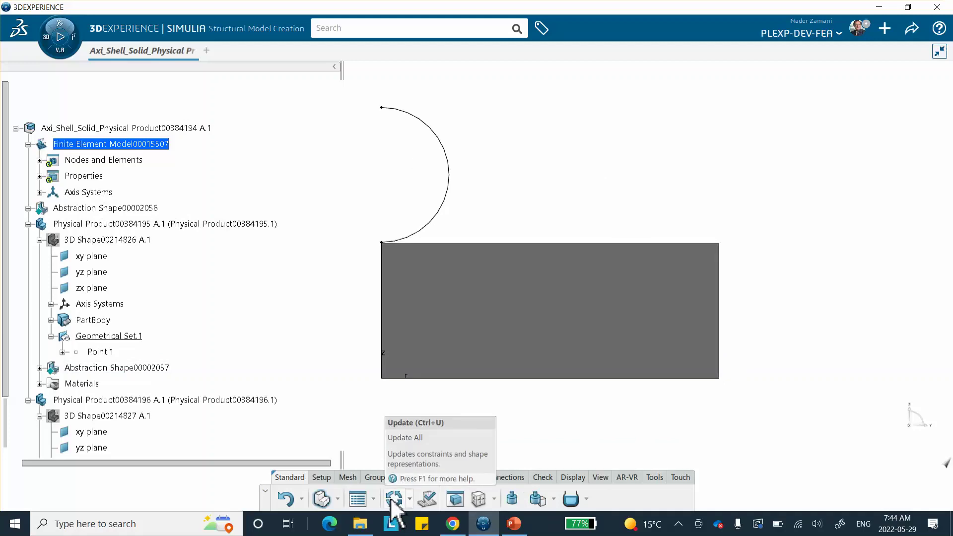
# Switch to PowerPoint and review the slides on the Axisymmetry FEM settings and on updating the mesh.
pyautogui.click(513, 524)
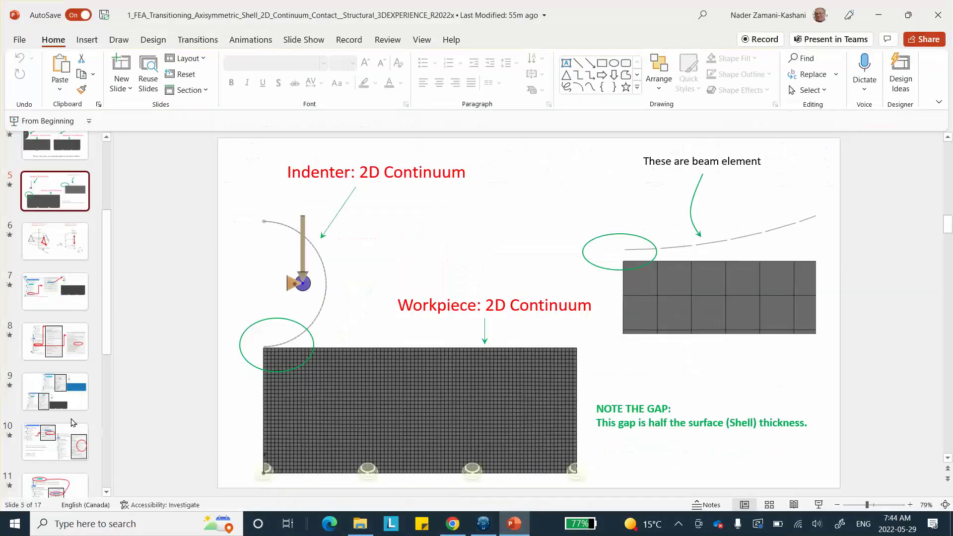
pyautogui.scroll(-5, 55, 417)
pyautogui.scroll(-2, 45, 403)
pyautogui.click(46, 412)
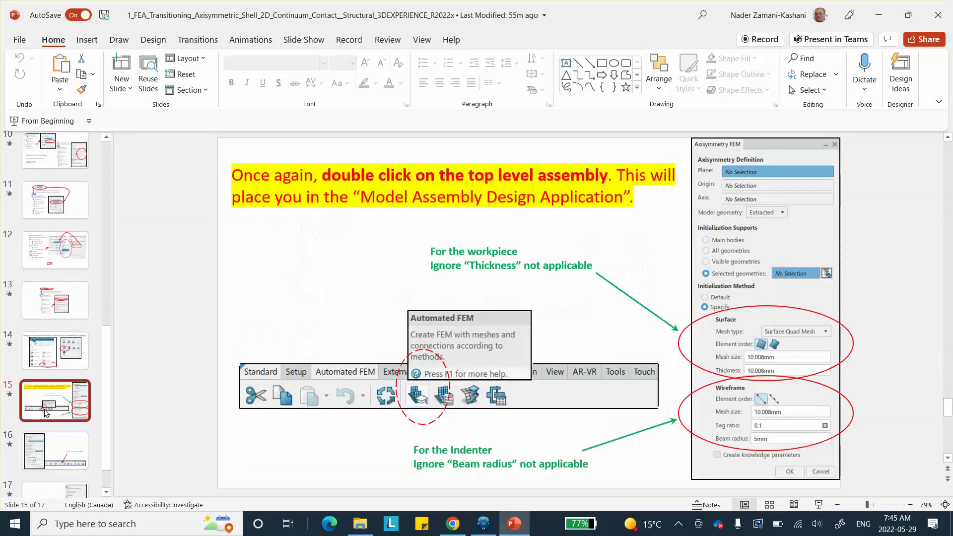
pyautogui.press('Down')
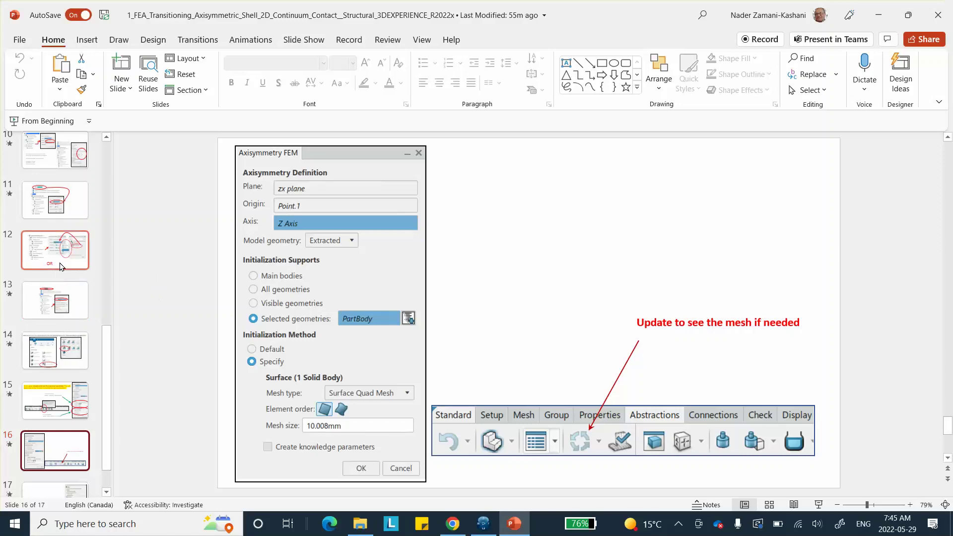
# Browse the earlier slides and reread the one on the workpiece and indenter mesh settings of the automated FEM.
pyautogui.scroll(1, 58, 386)
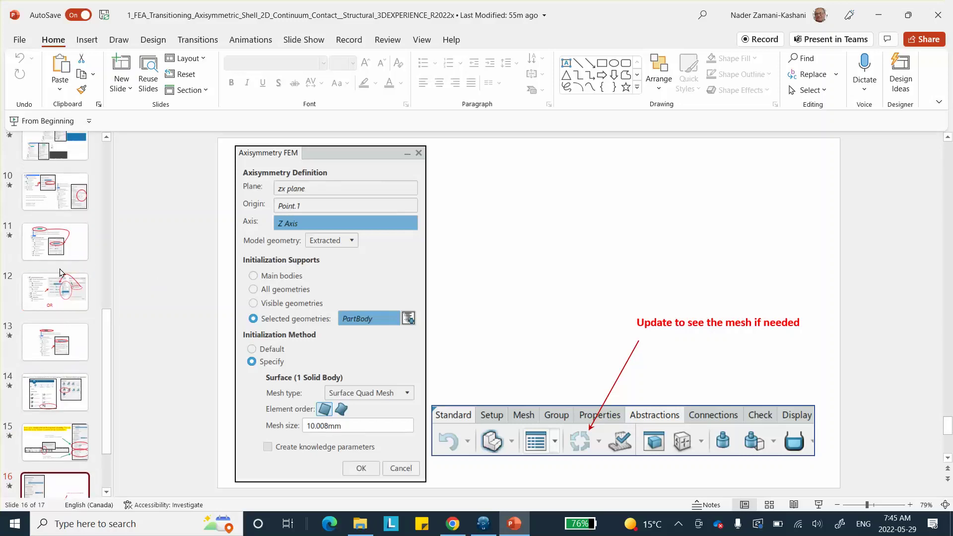
pyautogui.scroll(2, 58, 229)
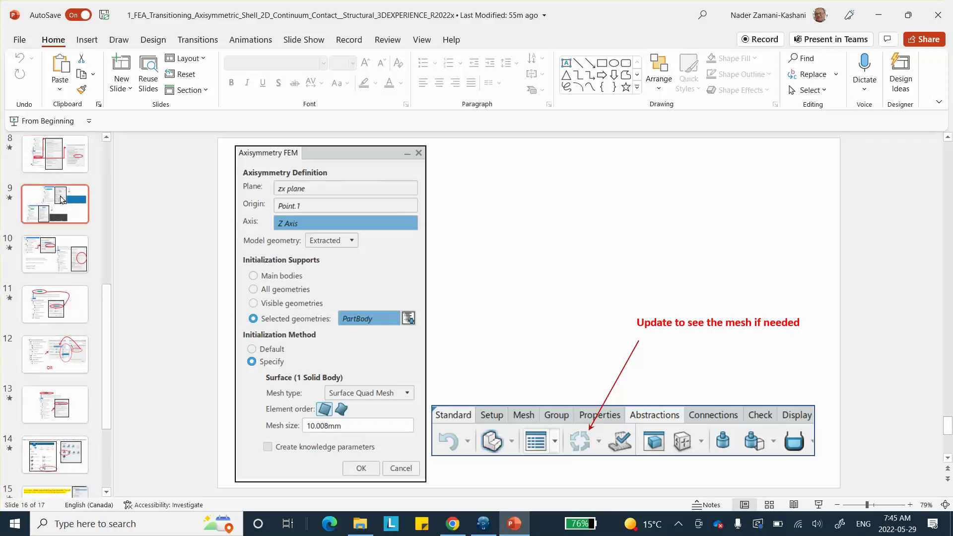
pyautogui.scroll(3, 56, 180)
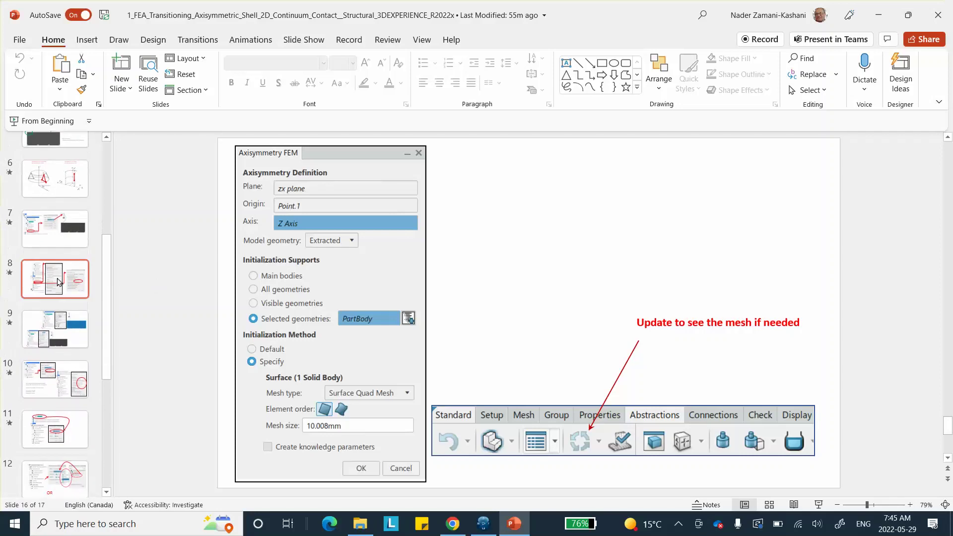
pyautogui.scroll(-2, 46, 316)
pyautogui.click(44, 323)
pyautogui.click(48, 373)
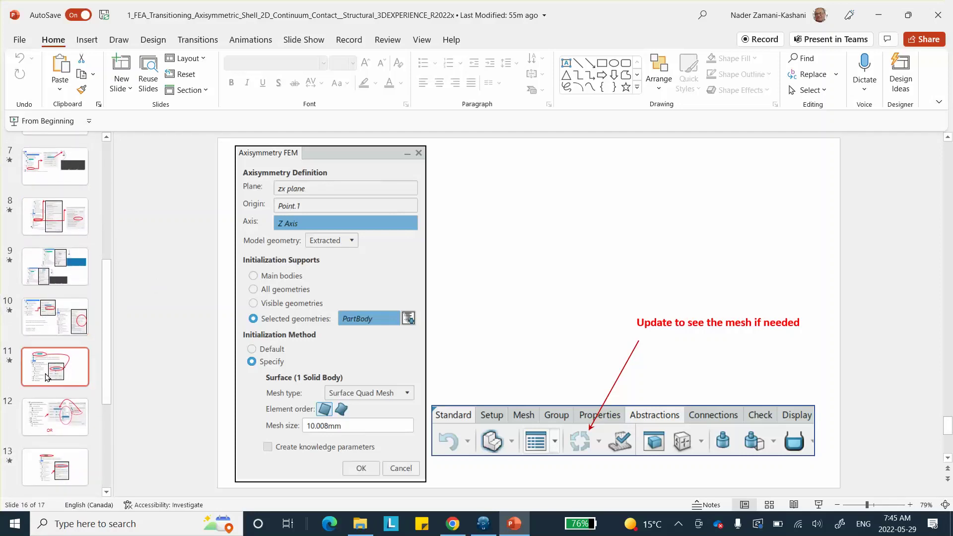
pyautogui.scroll(-3, 48, 373)
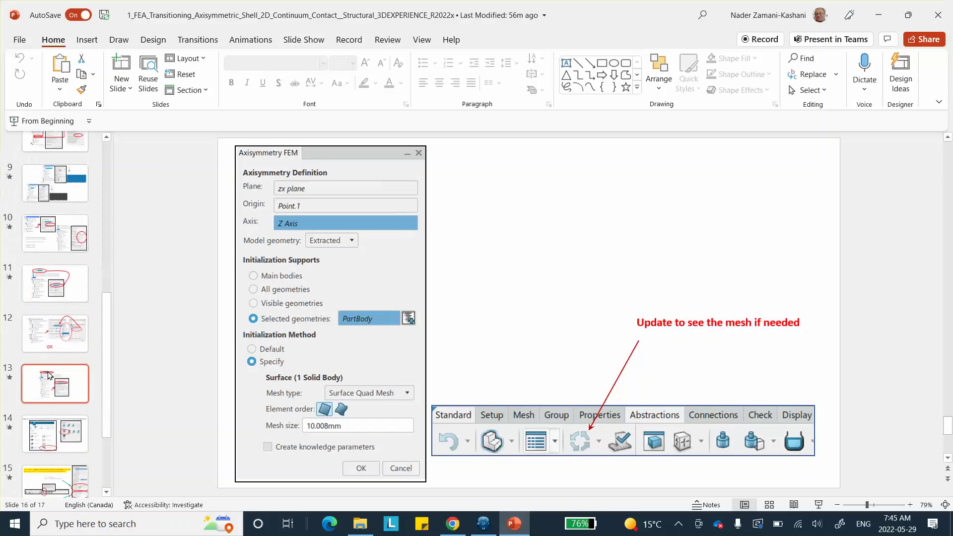
pyautogui.scroll(-3, 48, 374)
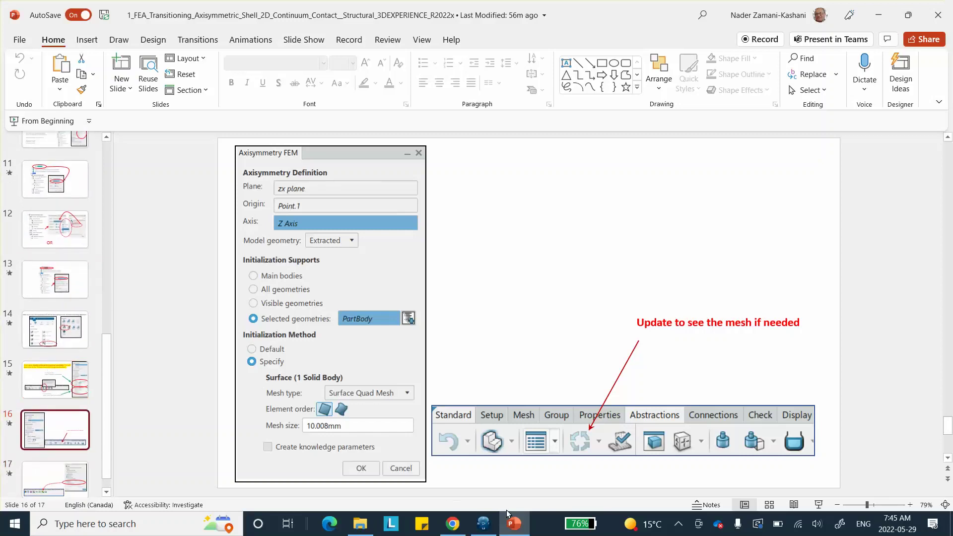
pyautogui.click(486, 524)
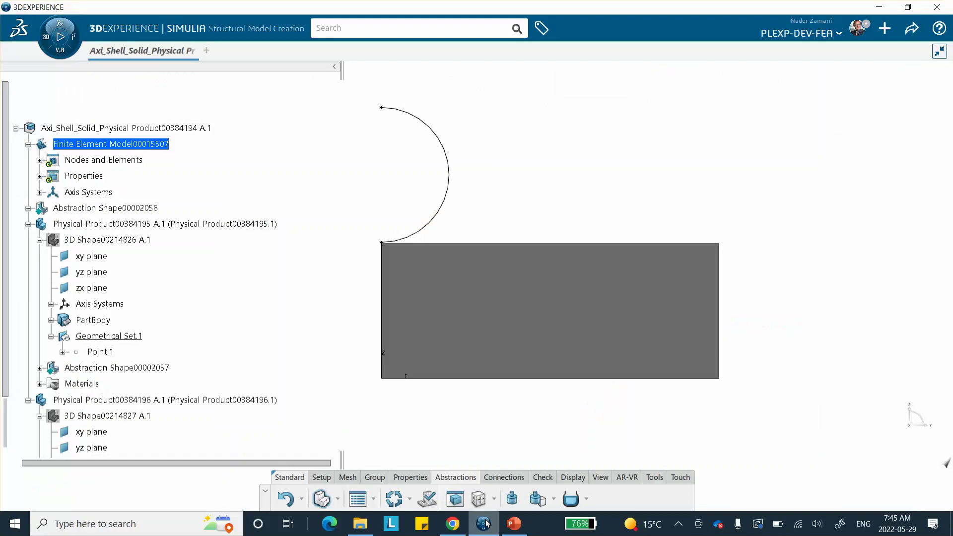
pyautogui.click(485, 524)
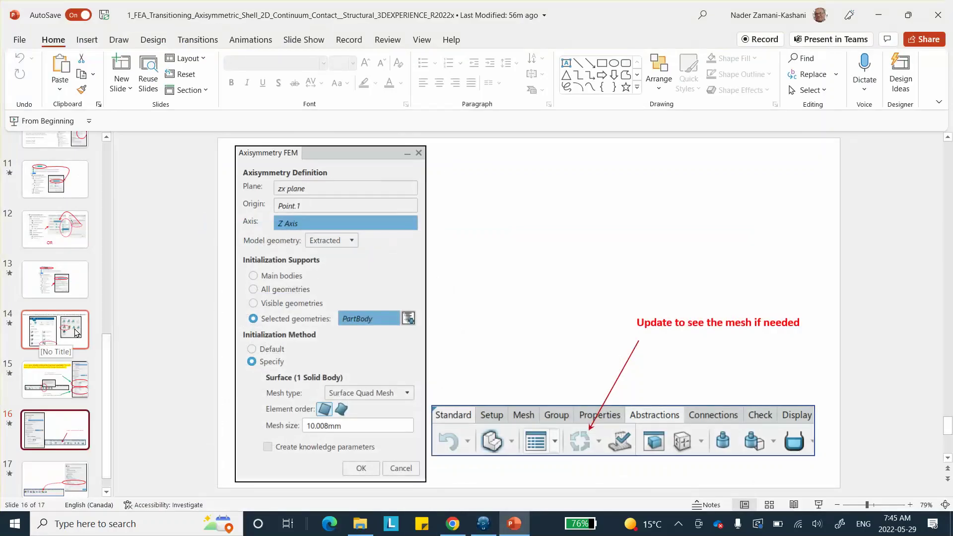
pyautogui.click(82, 386)
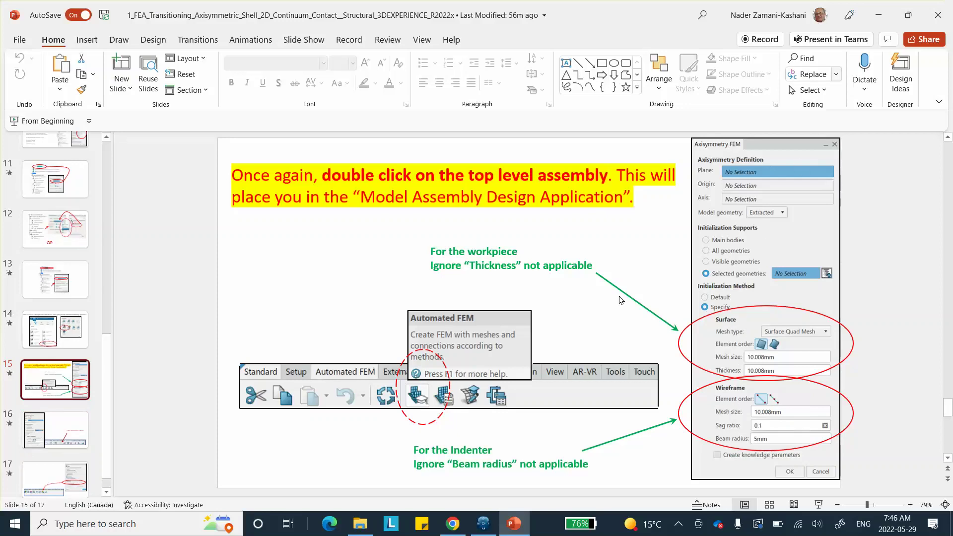
# Switch back to 3DEXPERIENCE and update the finite element model to generate the workpiece and indenter meshes.
pyautogui.click(480, 525)
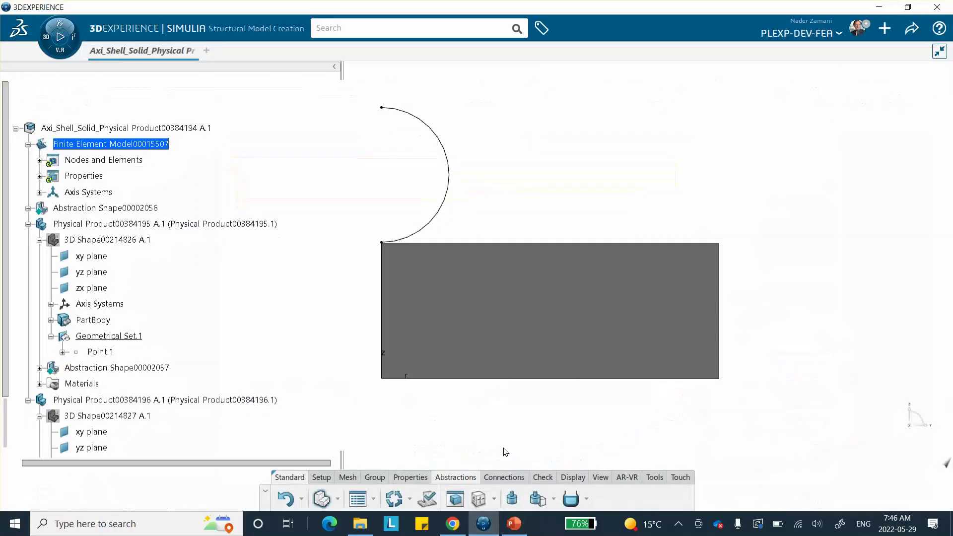
pyautogui.click(393, 499)
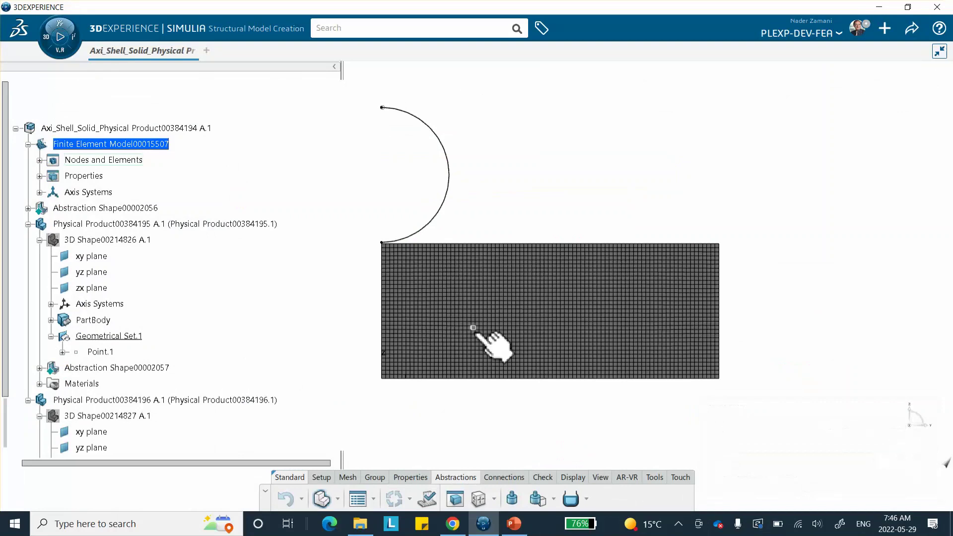
pyautogui.rightClick(470, 273)
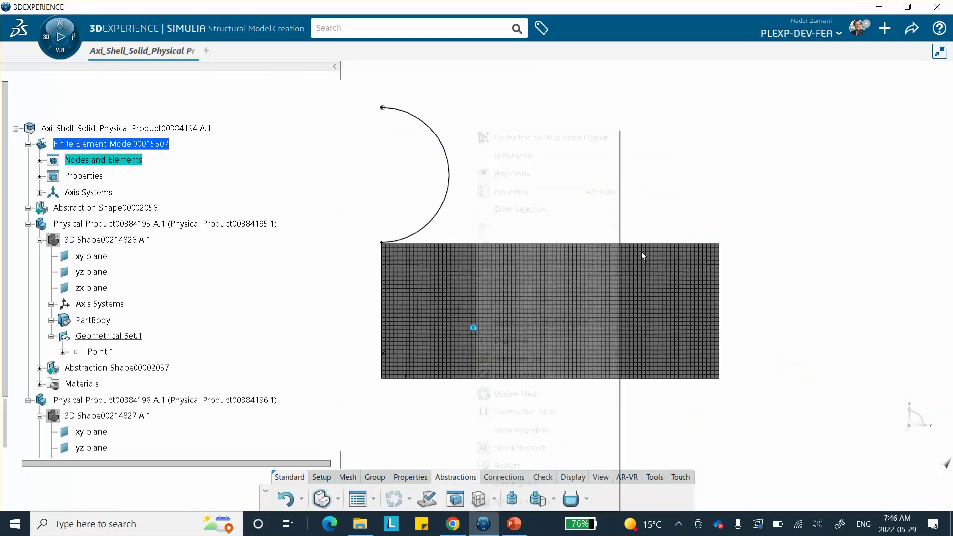
pyautogui.click(656, 201)
# Hide all shapes with the Visibility Manager, leaving only the meshes of the workpiece and indenter displayed.
pyautogui.moveTo(653, 230); pyautogui.dragTo(463, 233, button='middle')
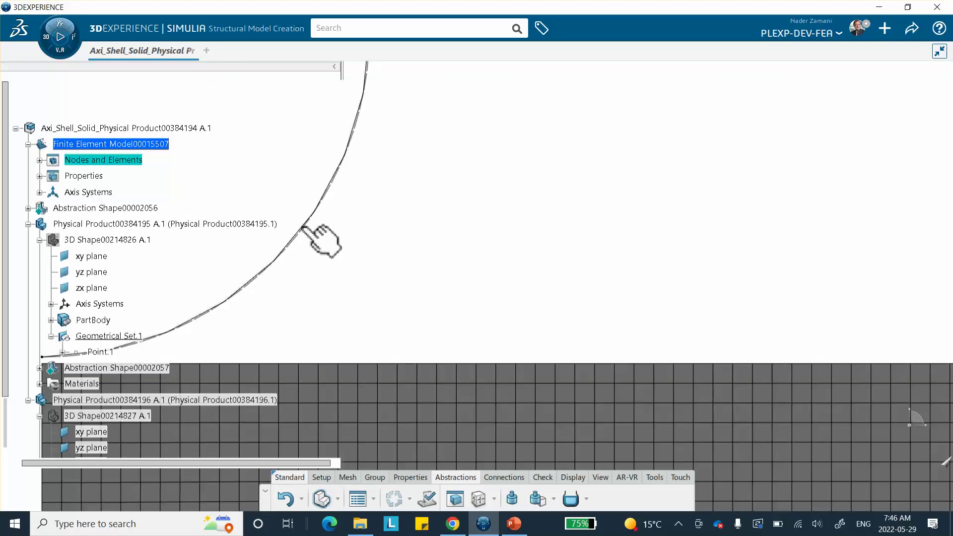
pyautogui.rightClick(436, 166)
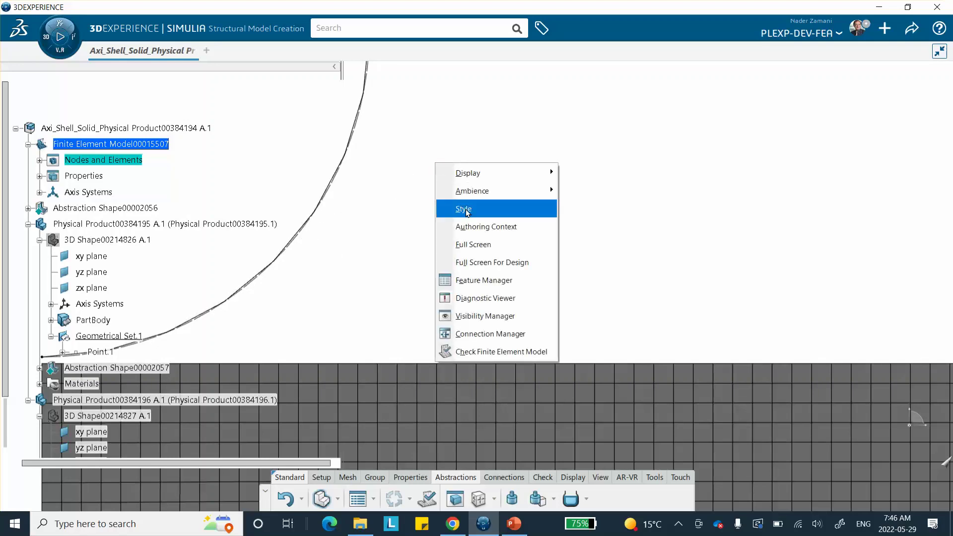
pyautogui.click(489, 316)
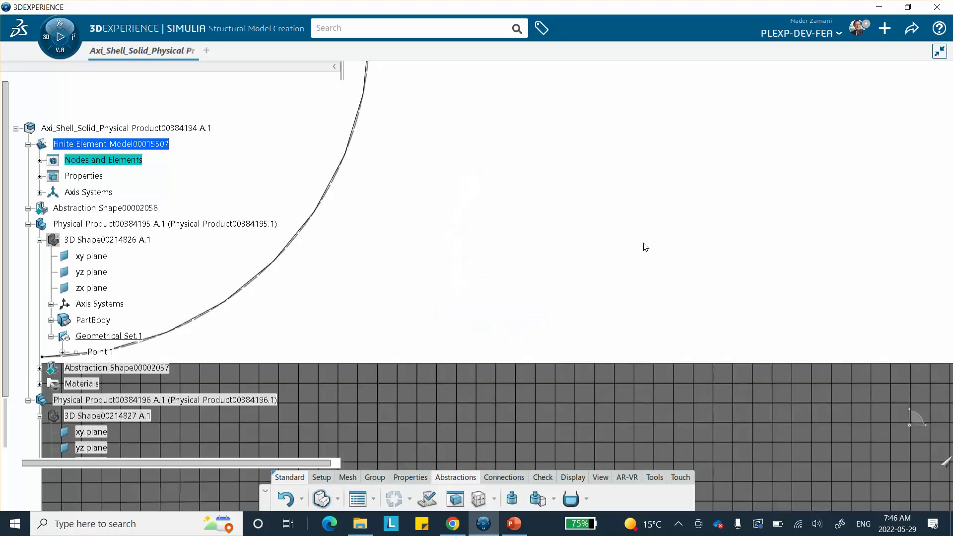
pyautogui.click(763, 121)
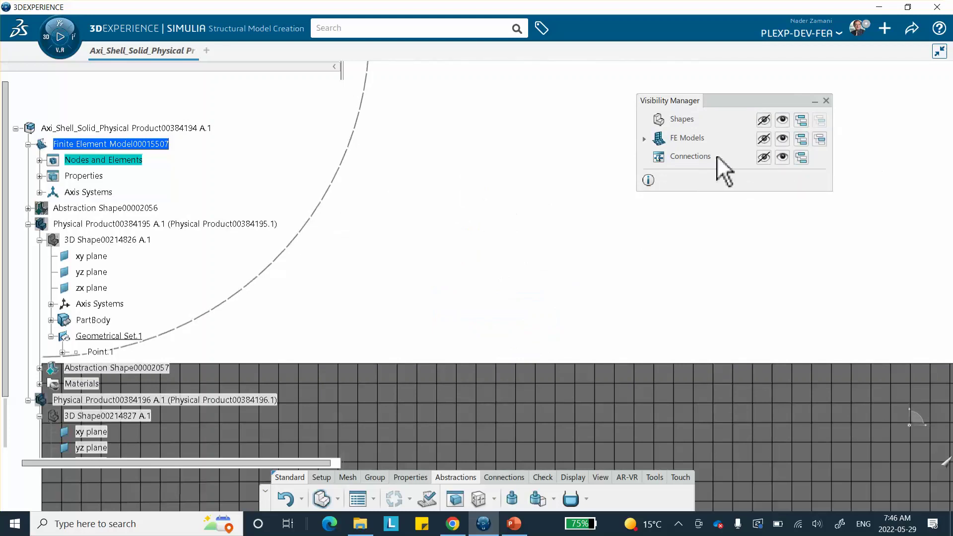
pyautogui.moveTo(545, 199); pyautogui.dragTo(564, 326, button='middle')
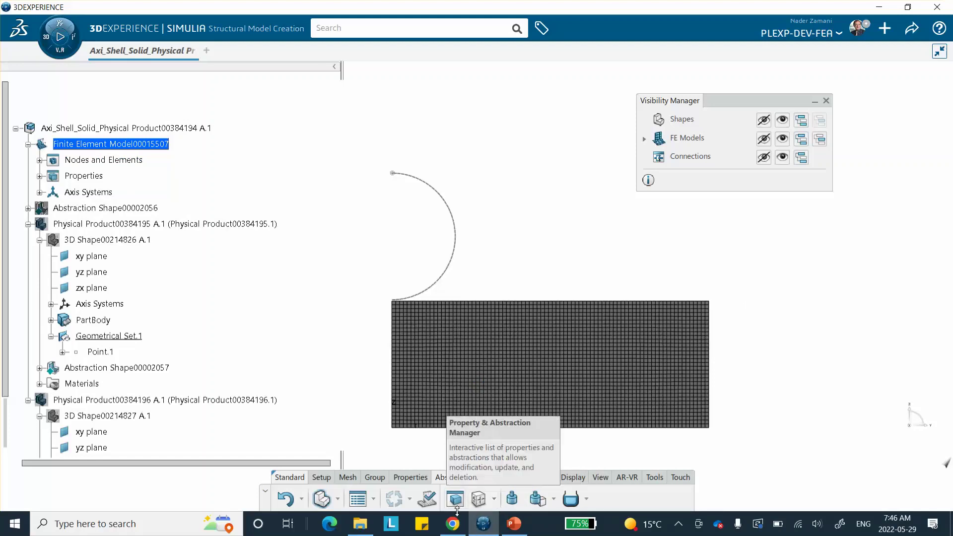
# Switch to PowerPoint and review the slides on the rigid body restraint and the surface quad and beam mesh settings.
pyautogui.click(513, 524)
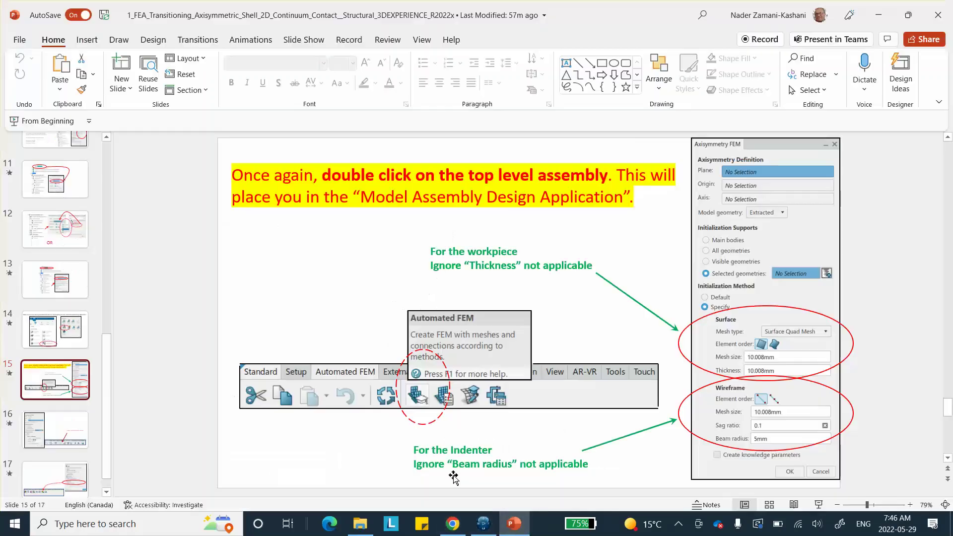
pyautogui.click(82, 195)
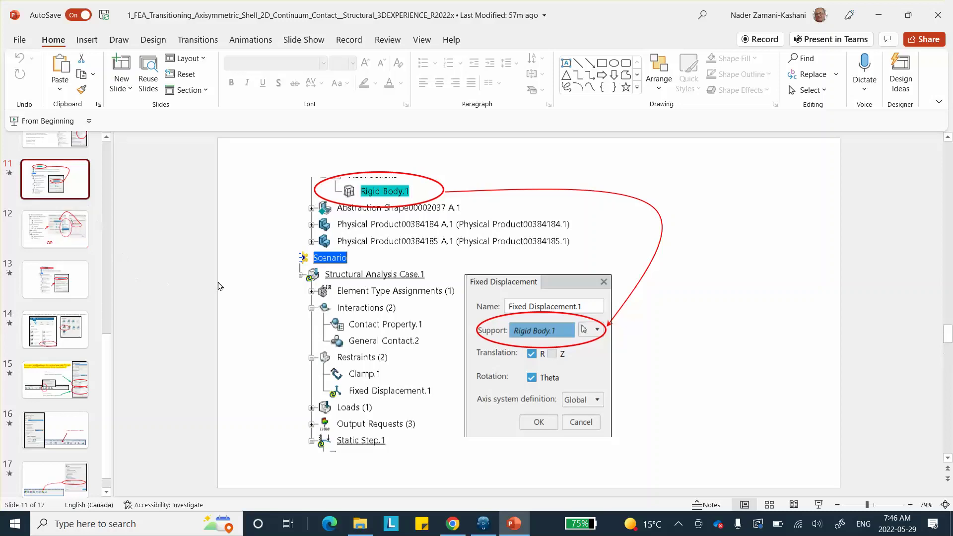
pyautogui.scroll(3, 108, 240)
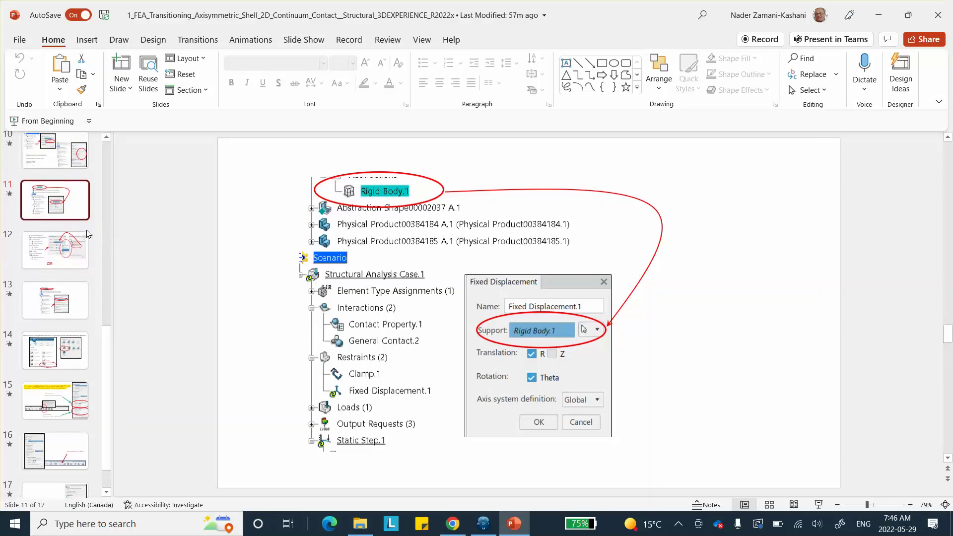
pyautogui.scroll(1, 100, 244)
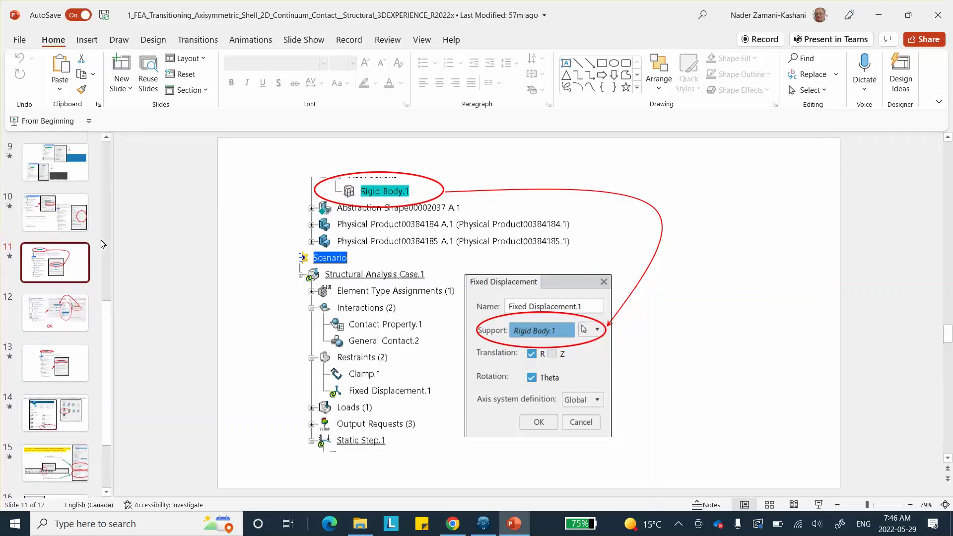
pyautogui.press('Up')
pyautogui.press('Up')
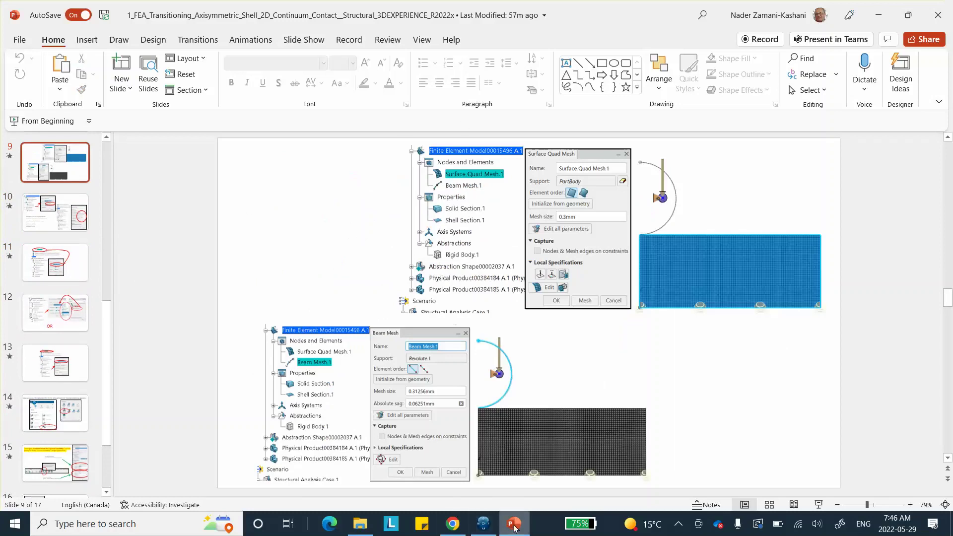
# Switch to 3DEXPERIENCE, expand the finite element model's meshes and properties, and open the indenter's Shell Section.1 for editing.
pyautogui.click(478, 491)
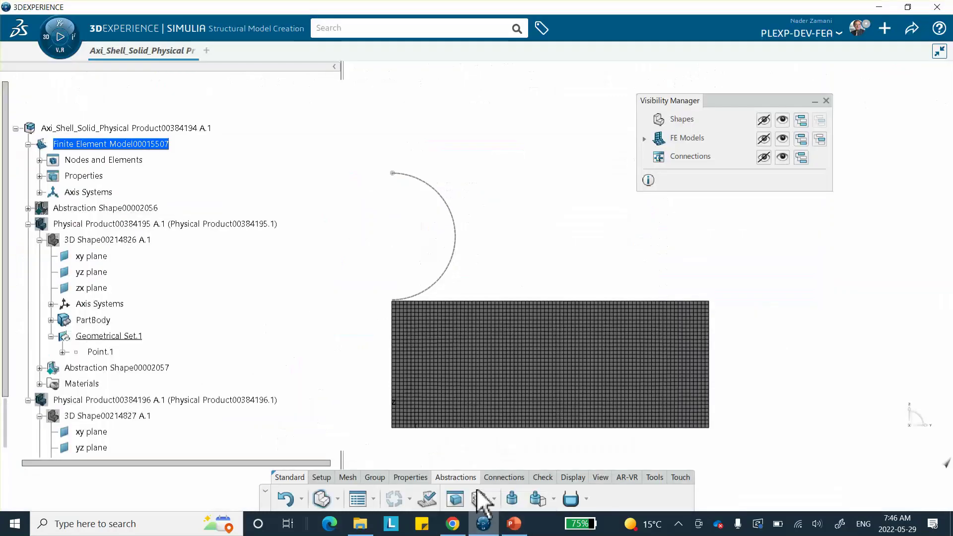
pyautogui.click(40, 161)
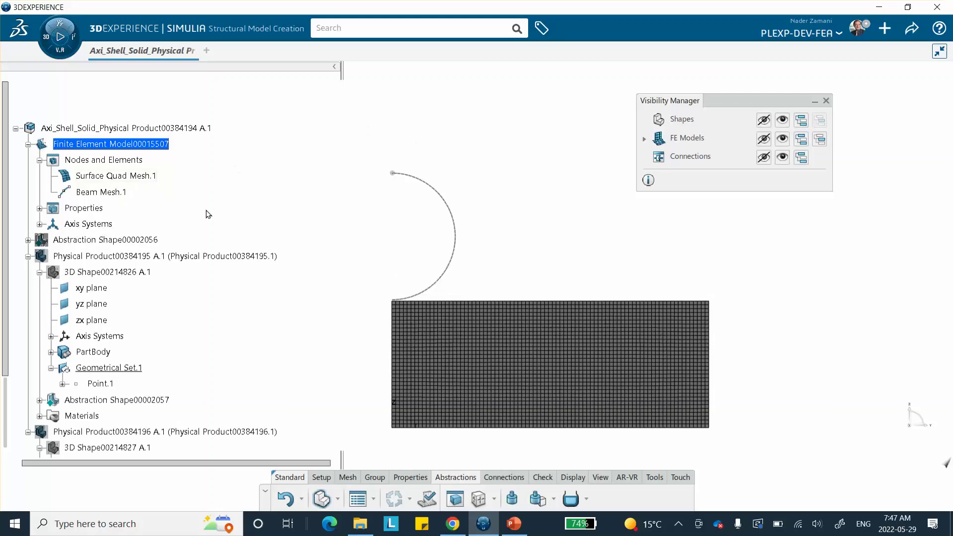
pyautogui.click(111, 196)
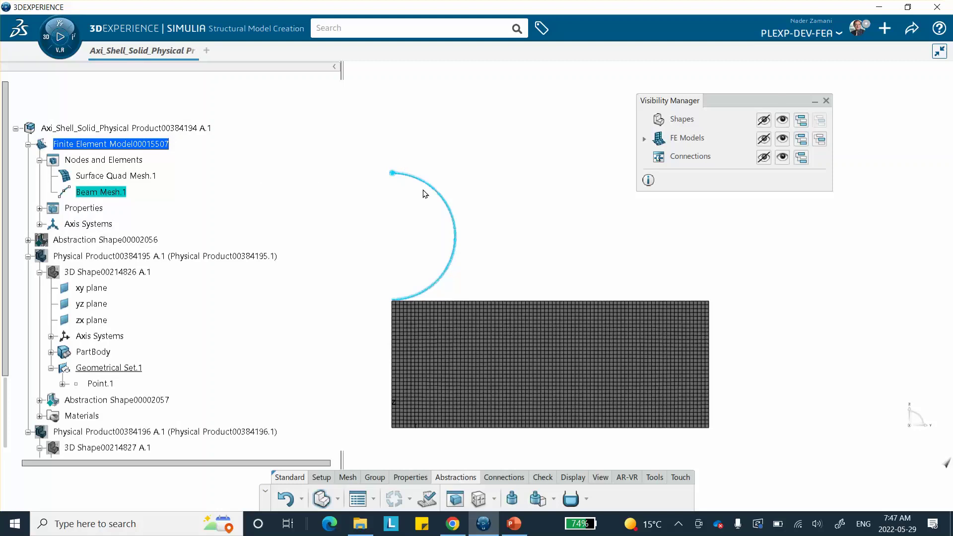
pyautogui.click(39, 208)
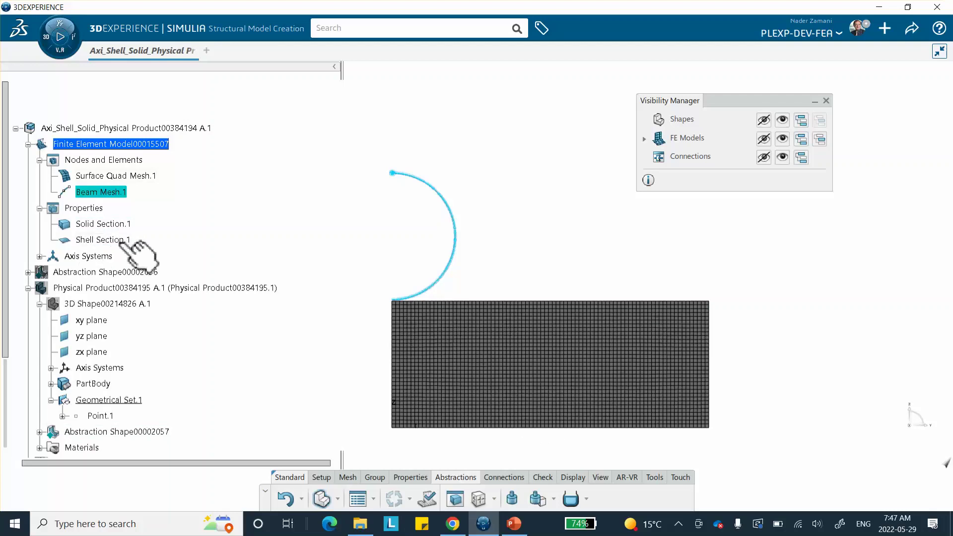
pyautogui.click(110, 240)
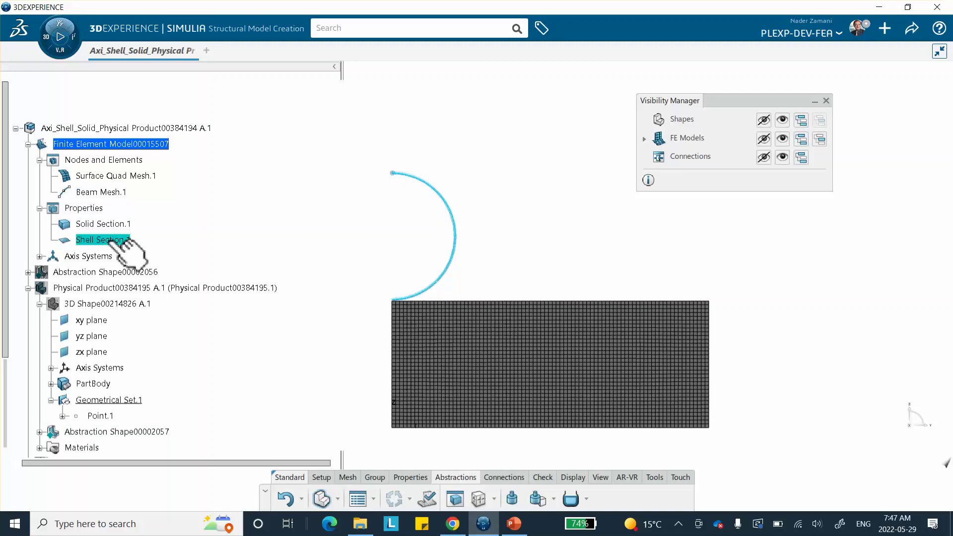
pyautogui.doubleClick(126, 240)
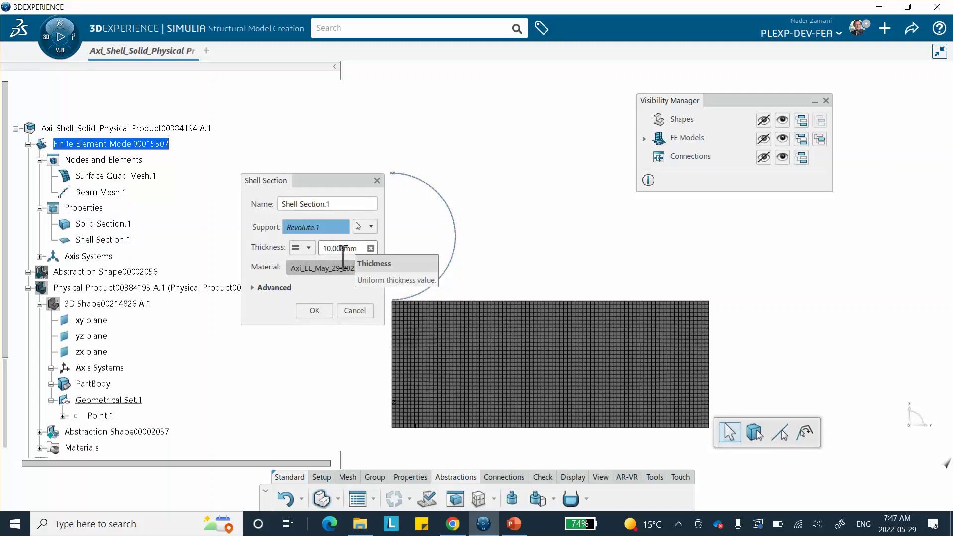
# Switch to PowerPoint and browse the rigid body, contact and fixed displacement slides to find and read the shell section thickness slide.
pyautogui.click(514, 525)
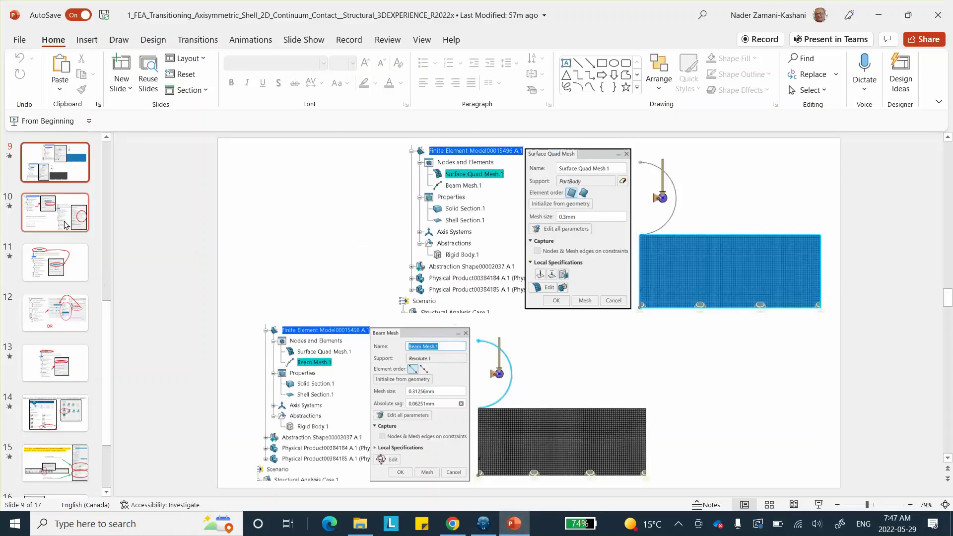
pyautogui.scroll(3, 60, 198)
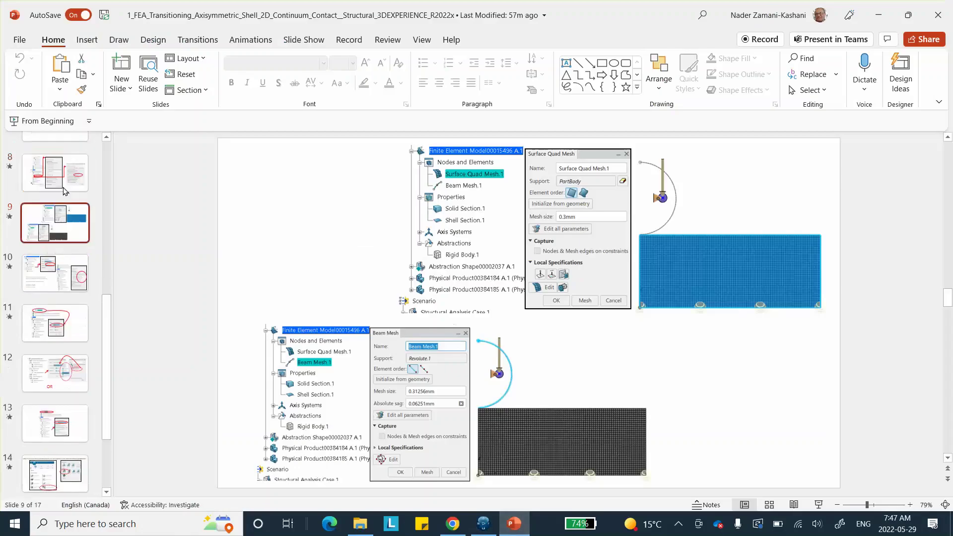
pyautogui.click(55, 198)
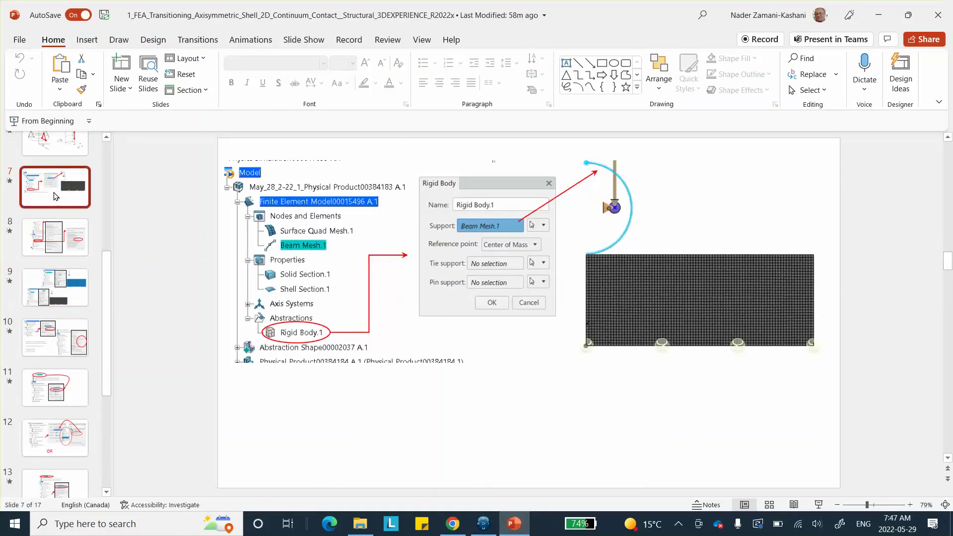
pyautogui.scroll(-2, 65, 248)
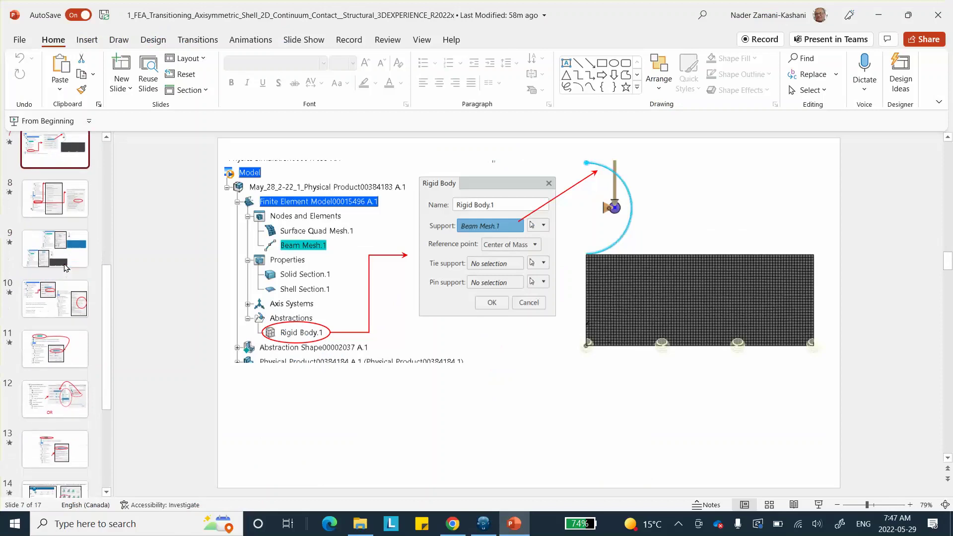
pyautogui.scroll(-1, 57, 297)
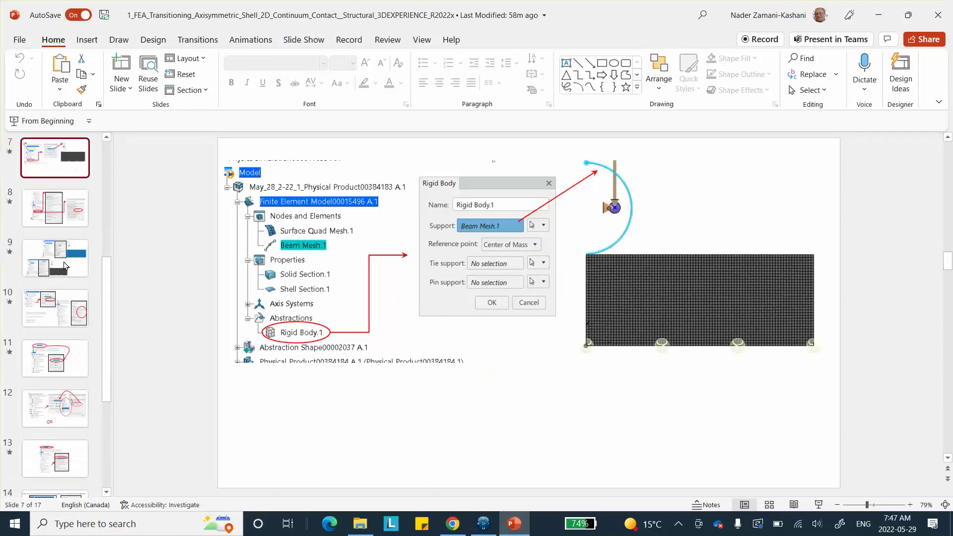
pyautogui.click(48, 338)
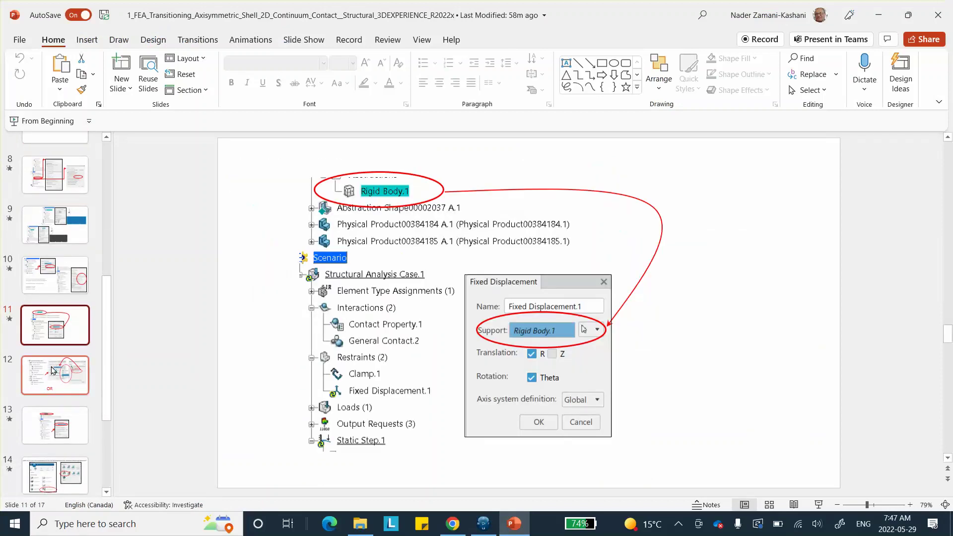
pyautogui.scroll(-3, 52, 411)
pyautogui.scroll(-1, 52, 411)
pyautogui.scroll(4, 54, 400)
pyautogui.click(55, 381)
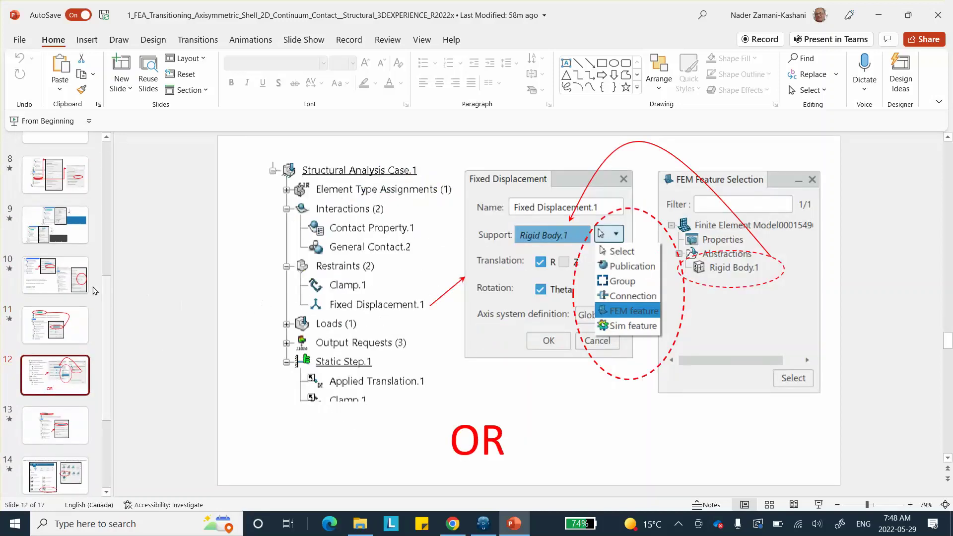
pyautogui.scroll(4, 46, 270)
pyautogui.click(56, 259)
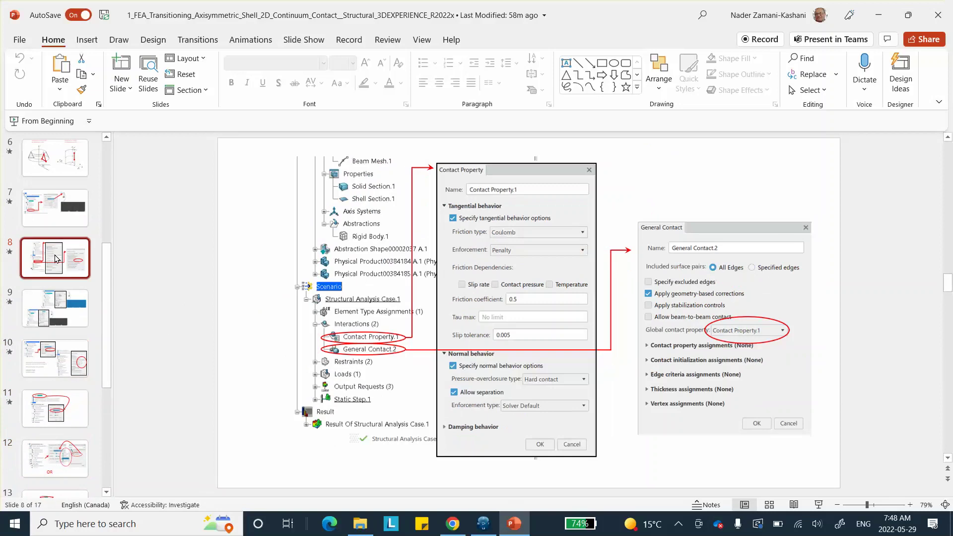
pyautogui.click(44, 217)
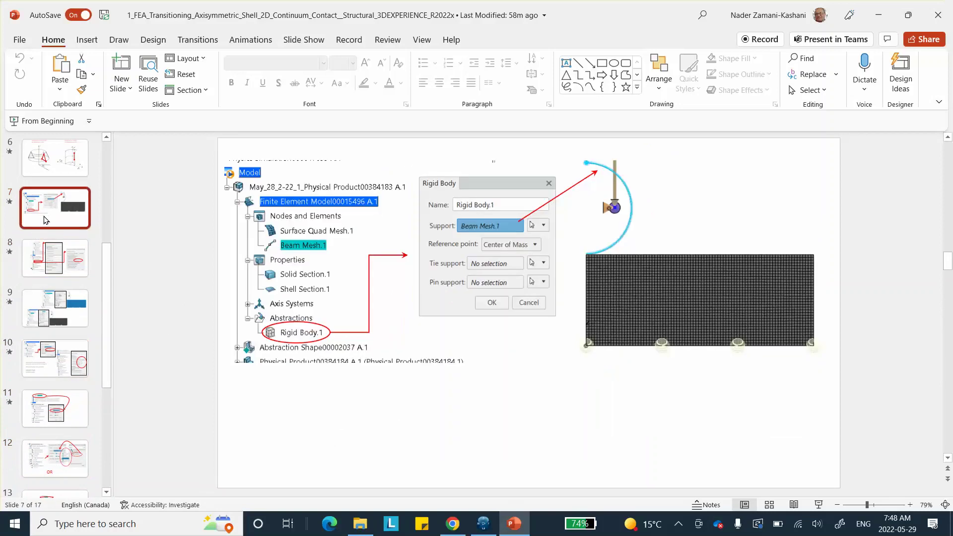
pyautogui.scroll(1, 44, 217)
pyautogui.scroll(-2, 49, 258)
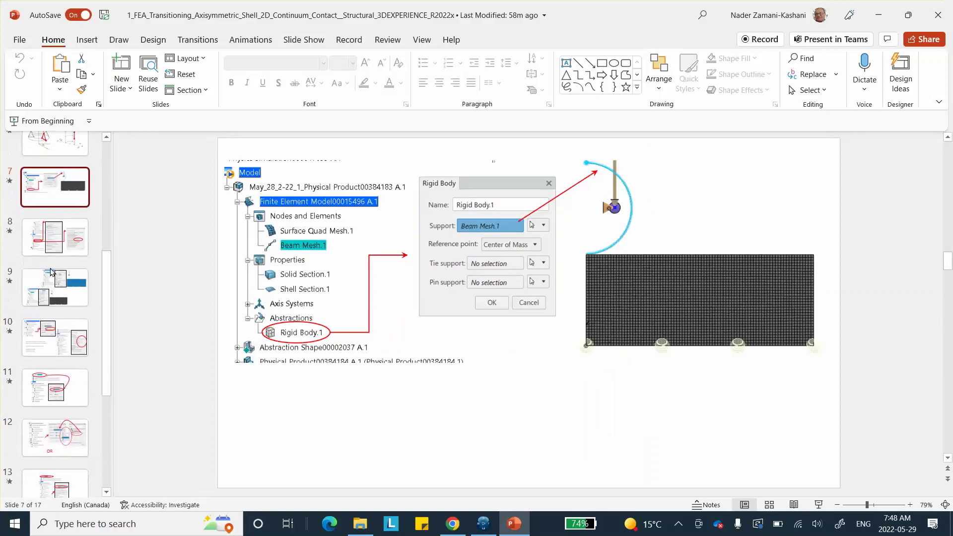
pyautogui.click(55, 337)
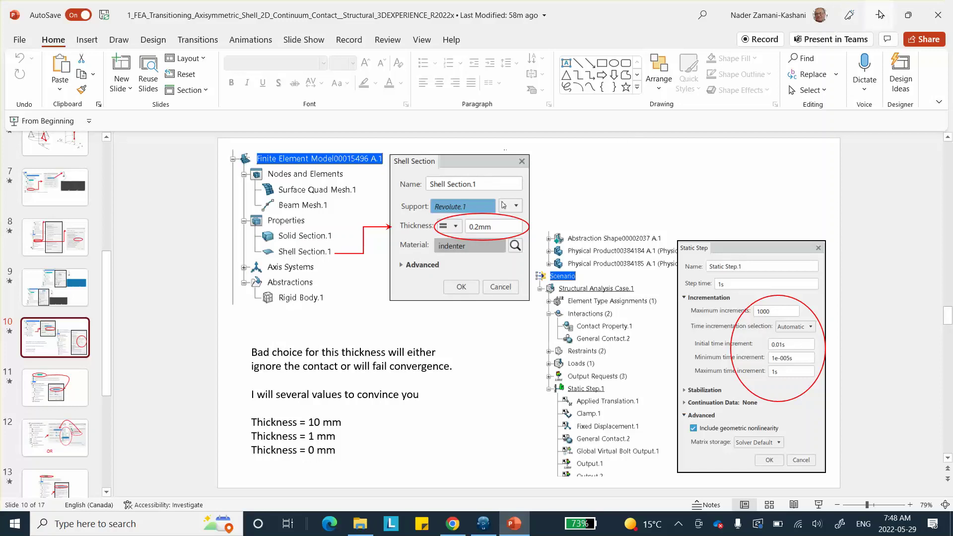
# Switch back to 3DEXPERIENCE, set the indenter's shell section thickness to 0.2 mm and update the finite element model.
pyautogui.click(476, 529)
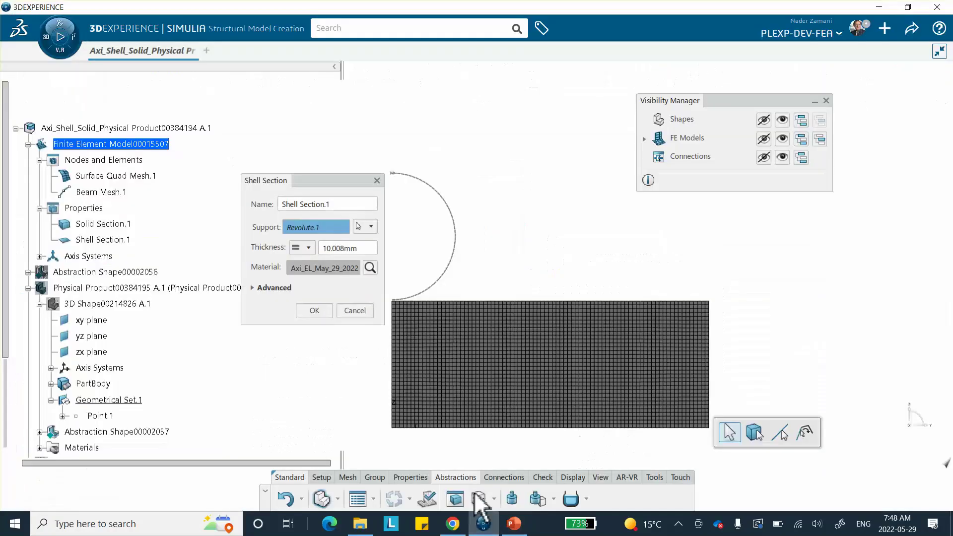
pyautogui.doubleClick(359, 249)
pyautogui.write('.2')
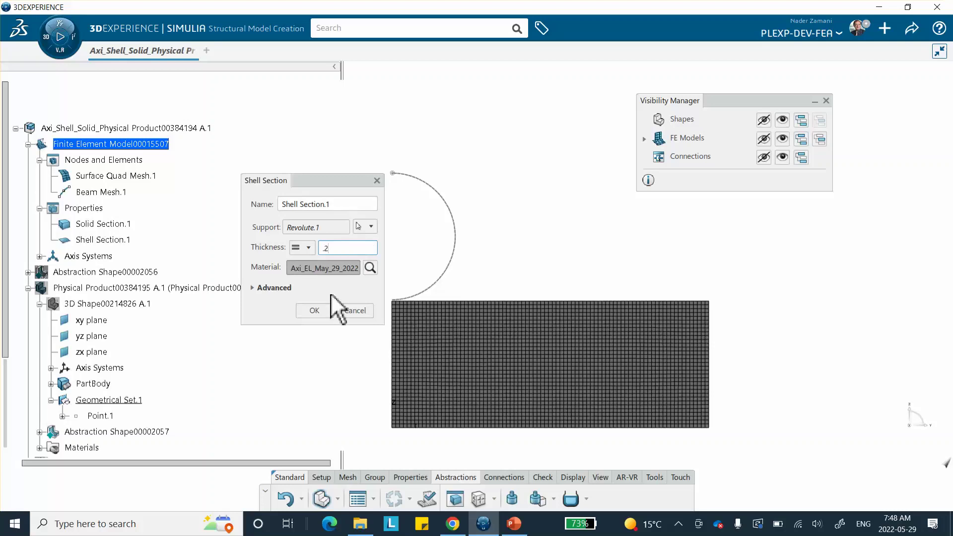
pyautogui.click(317, 312)
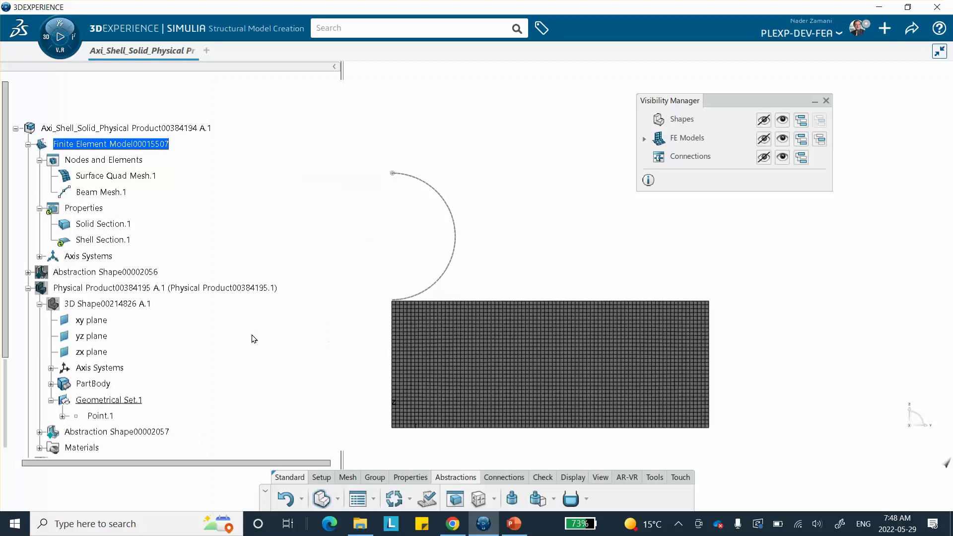
pyautogui.click(395, 499)
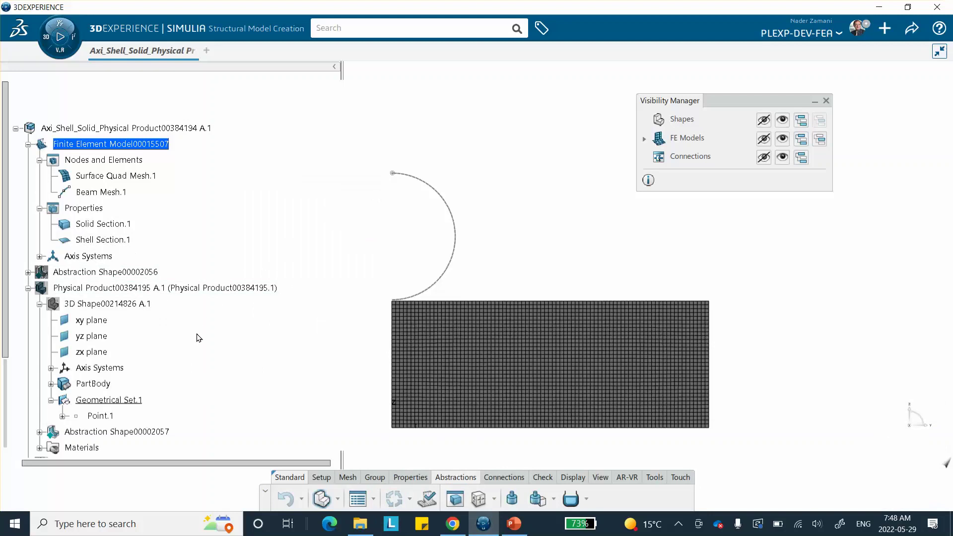
# Start a Rigid Body abstraction for the indenter and choose Beam Mesh.1 as its support.
pyautogui.click(133, 179)
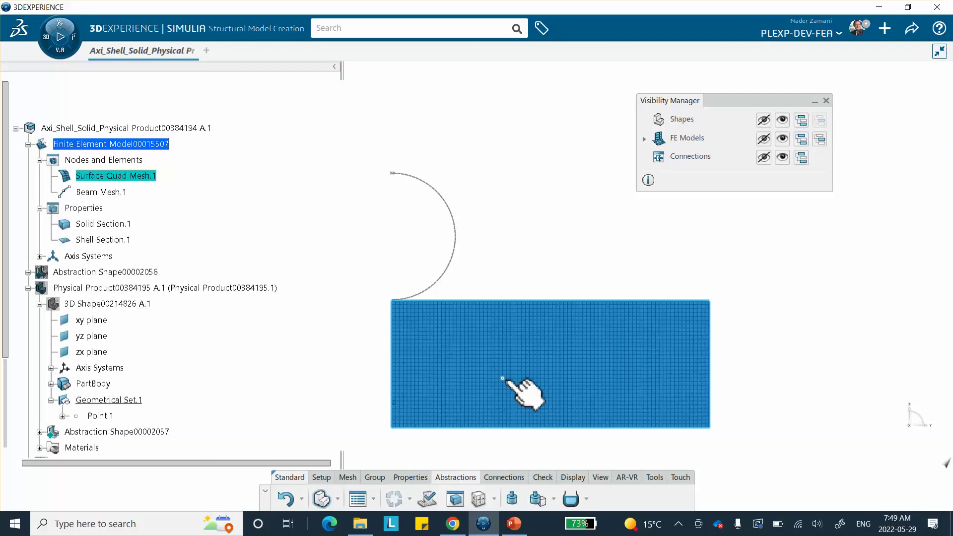
pyautogui.click(110, 193)
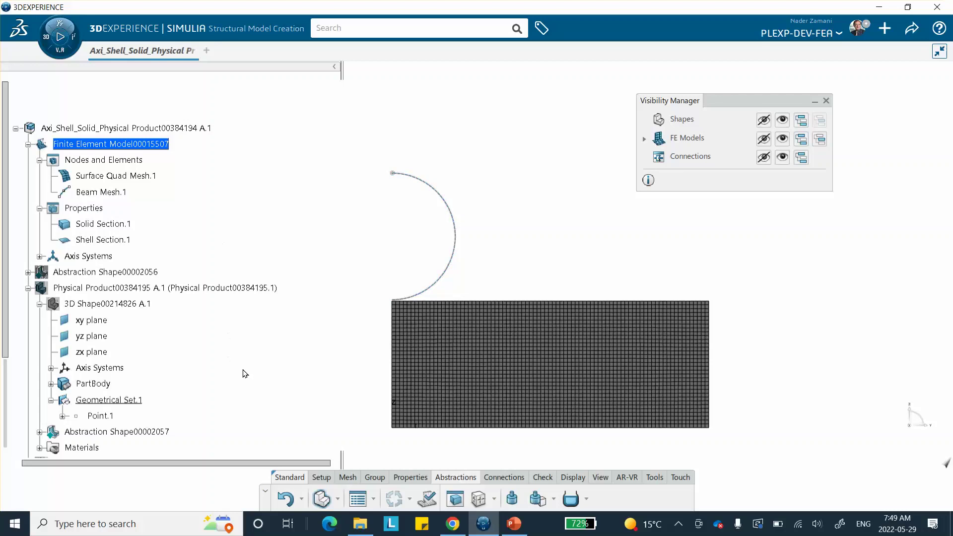
pyautogui.click(478, 499)
pyautogui.moveTo(303, 183); pyautogui.dragTo(326, 116)
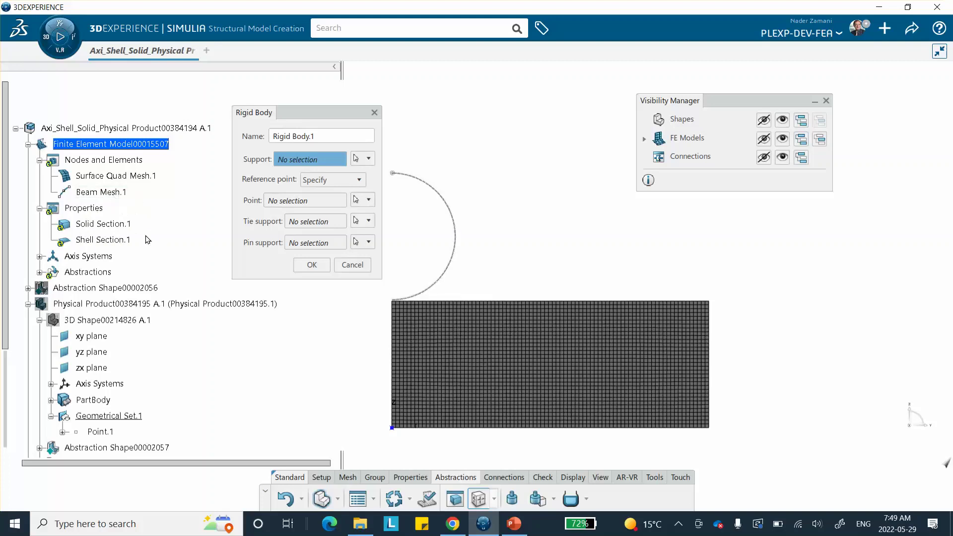
pyautogui.click(116, 194)
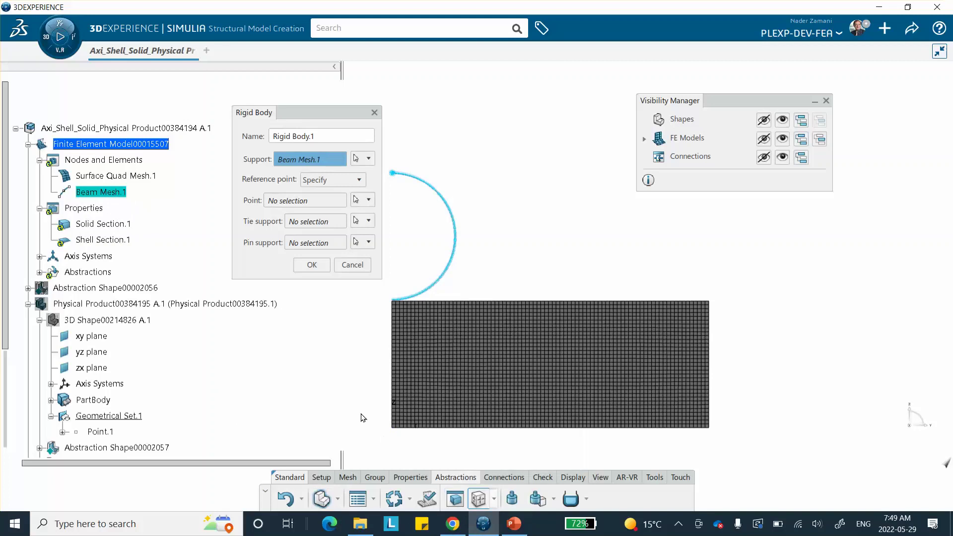
# Switch to PowerPoint and review the slides on the rigid body definition and its fixed displacement, checking the reference point setting.
pyautogui.click(514, 524)
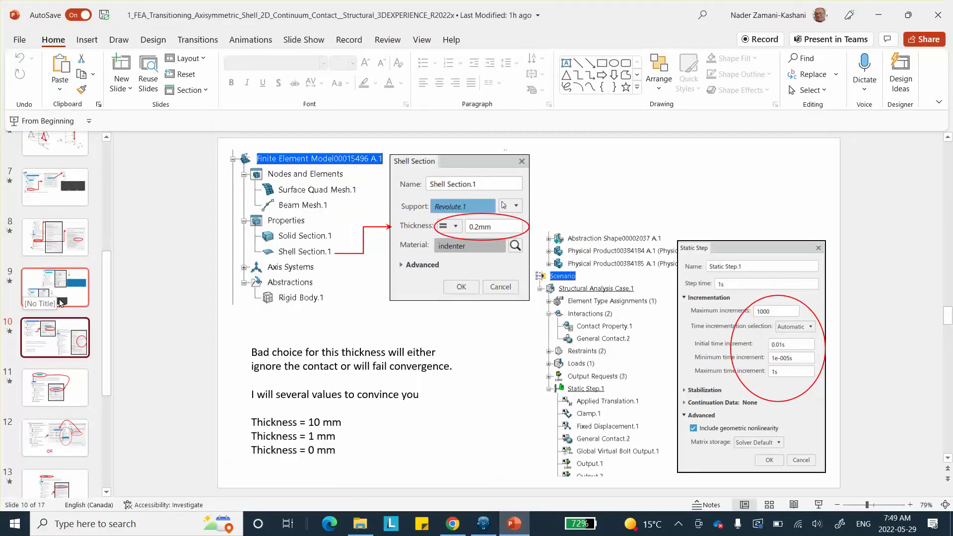
pyautogui.scroll(-1, 47, 208)
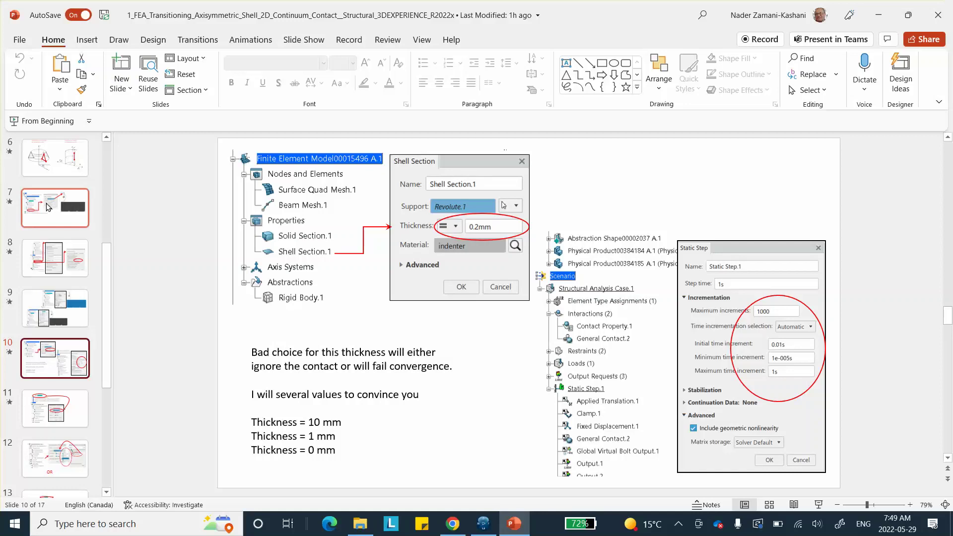
pyautogui.scroll(-1, 48, 208)
pyautogui.scroll(2, 54, 205)
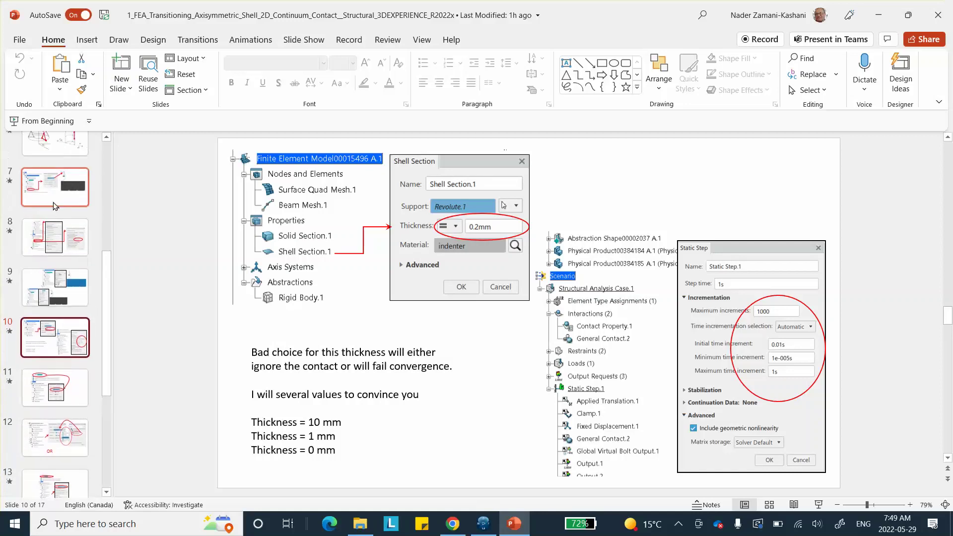
pyautogui.click(56, 204)
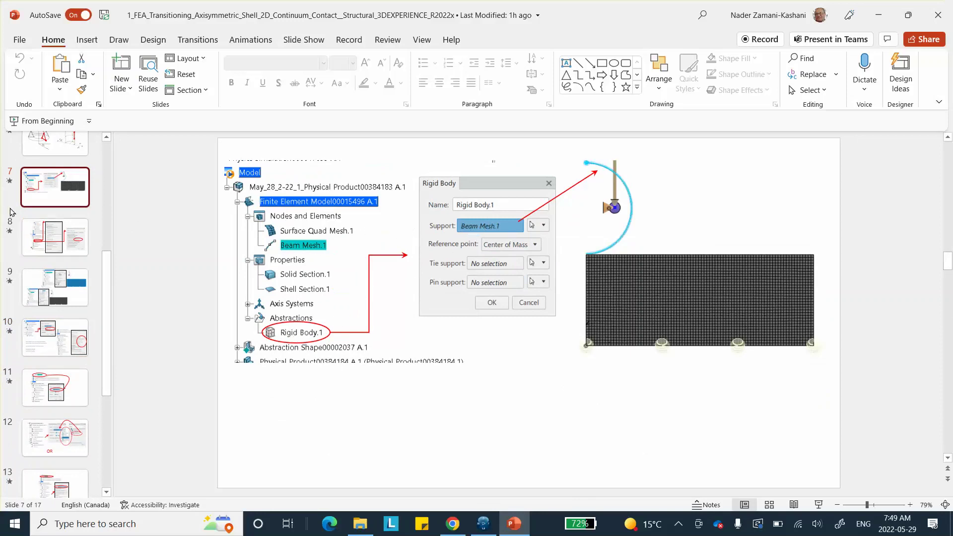
pyautogui.scroll(3, 50, 208)
pyautogui.scroll(-2, 54, 209)
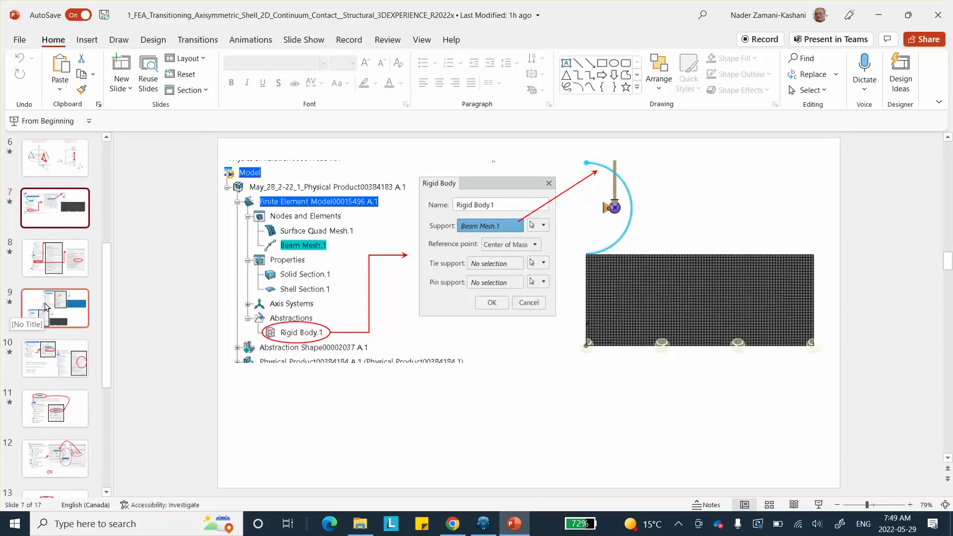
pyautogui.click(43, 409)
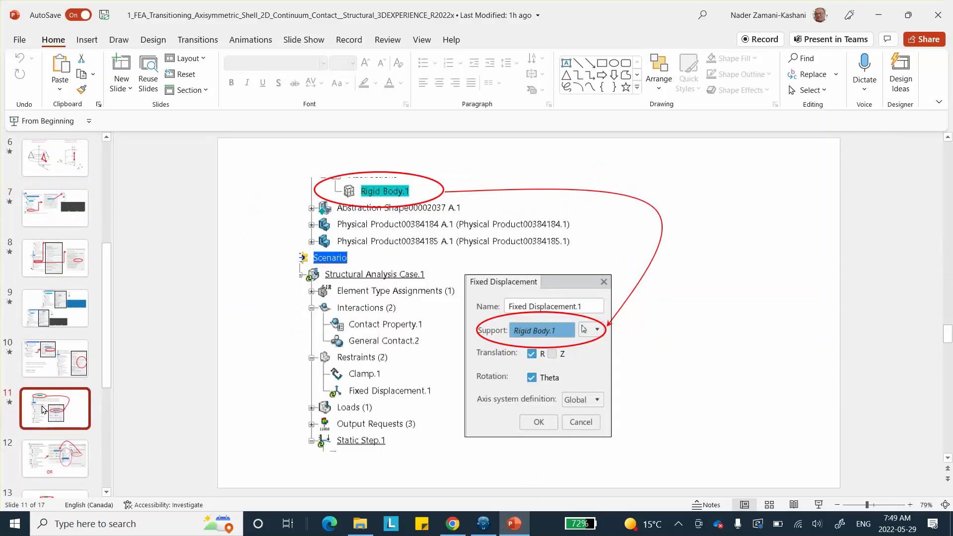
pyautogui.scroll(3, 47, 392)
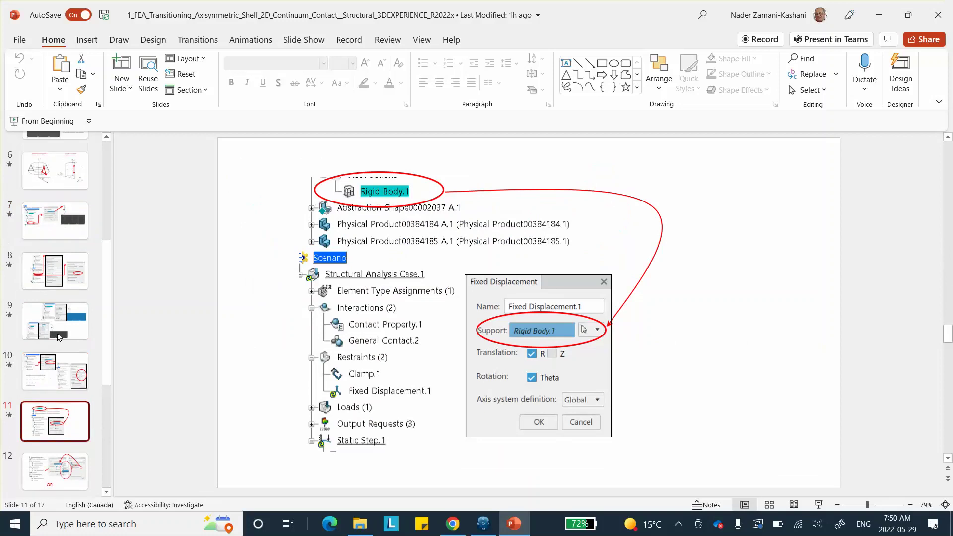
pyautogui.click(61, 307)
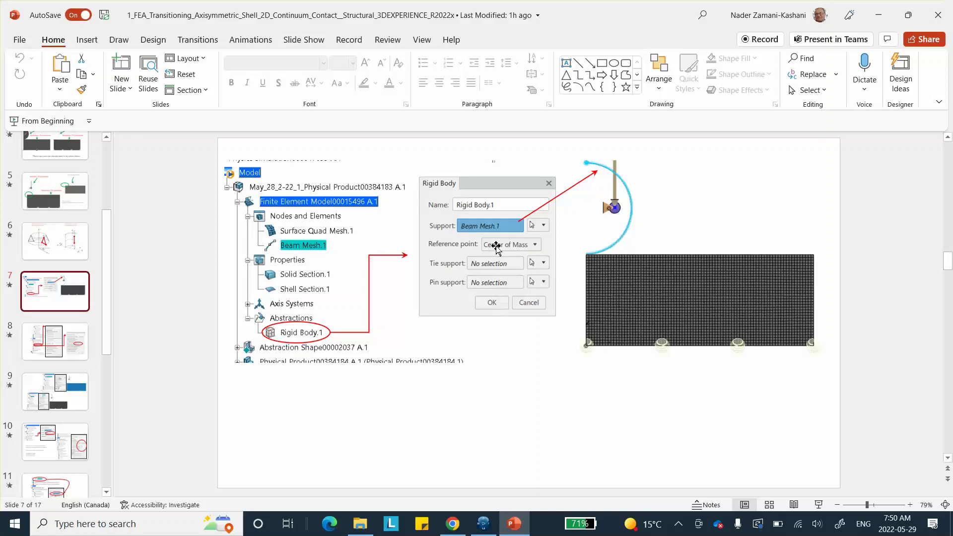
# Switch back to 3DEXPERIENCE, set the rigid body's reference point to Center of Mass and confirm the definition.
pyautogui.click(483, 524)
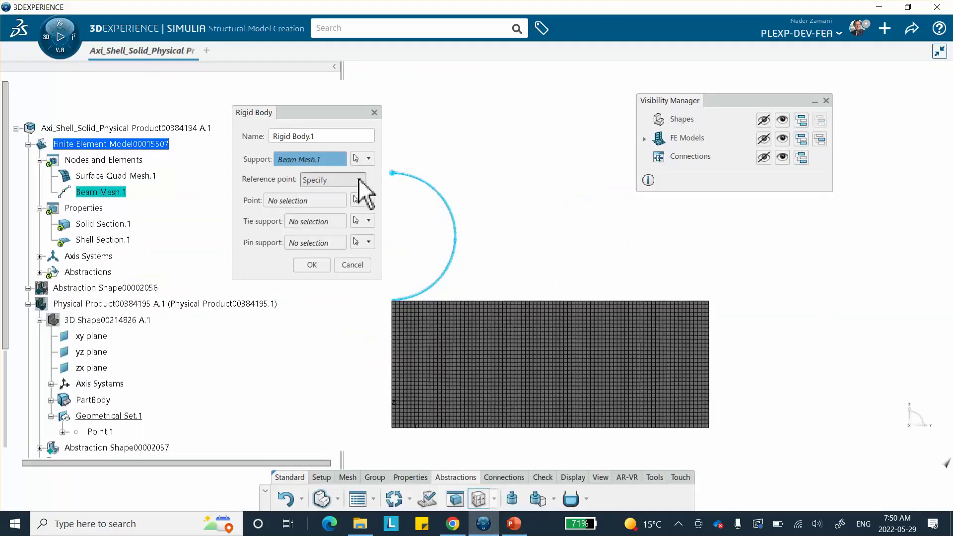
pyautogui.click(359, 180)
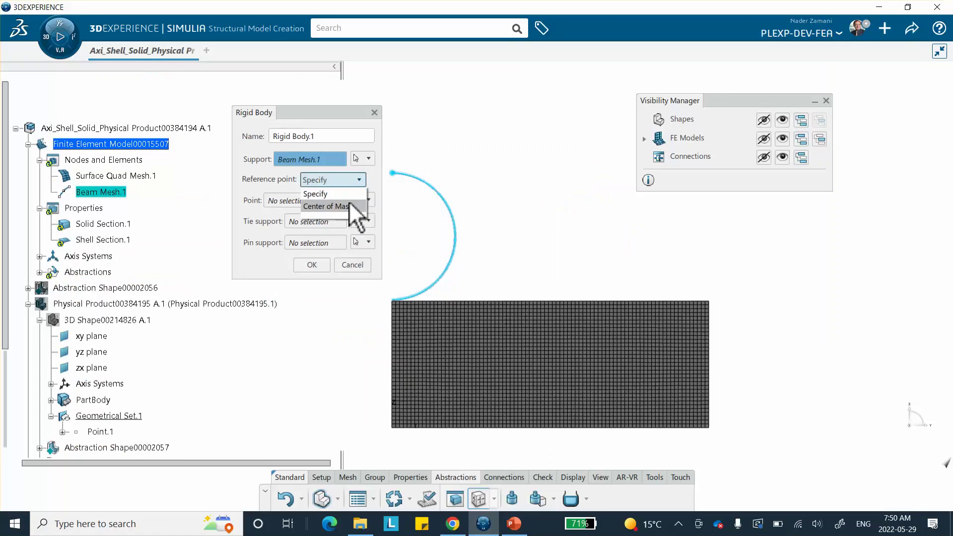
pyautogui.click(356, 203)
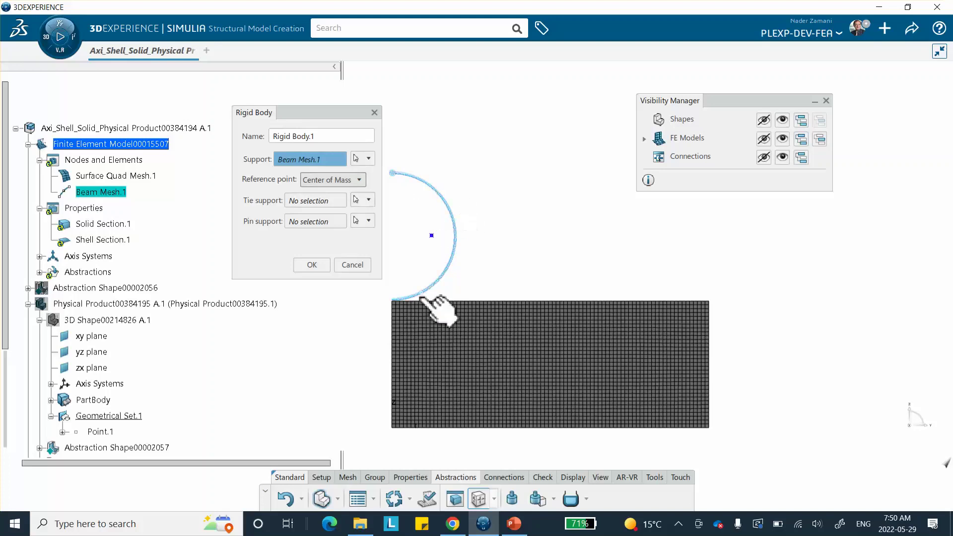
pyautogui.click(313, 267)
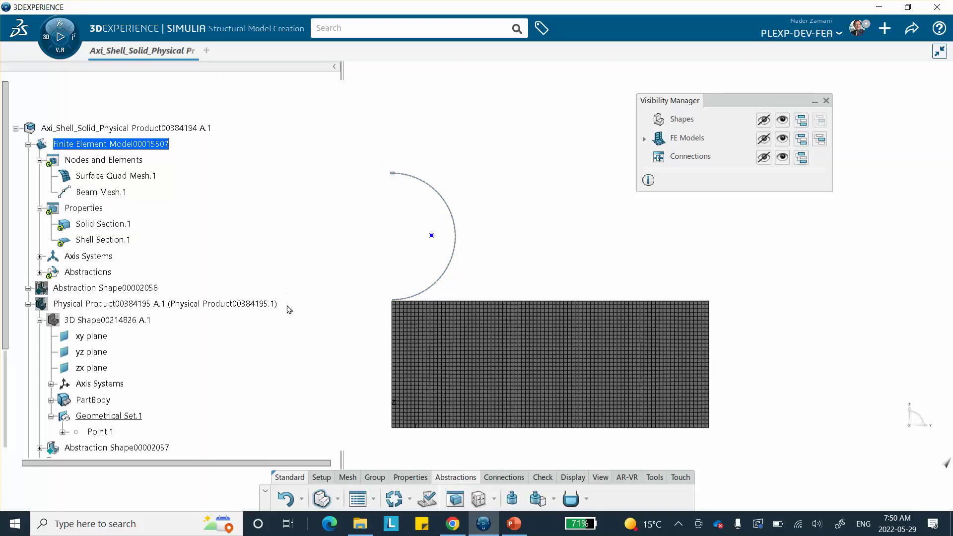
# Expand the finite element model's Abstractions and reopen Rigid Body.1 to check its support and reference point.
pyautogui.scroll(-3, 183, 274)
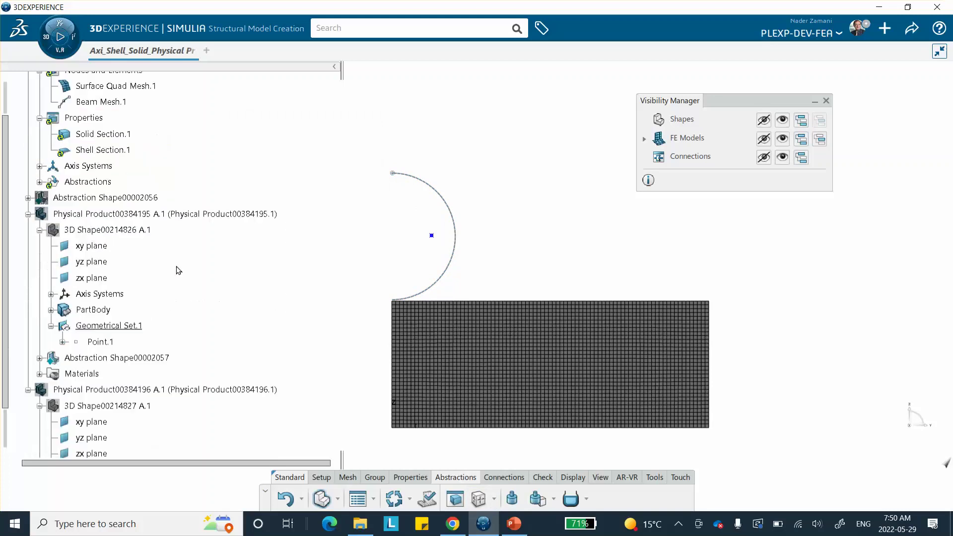
pyautogui.click(39, 182)
pyautogui.doubleClick(113, 198)
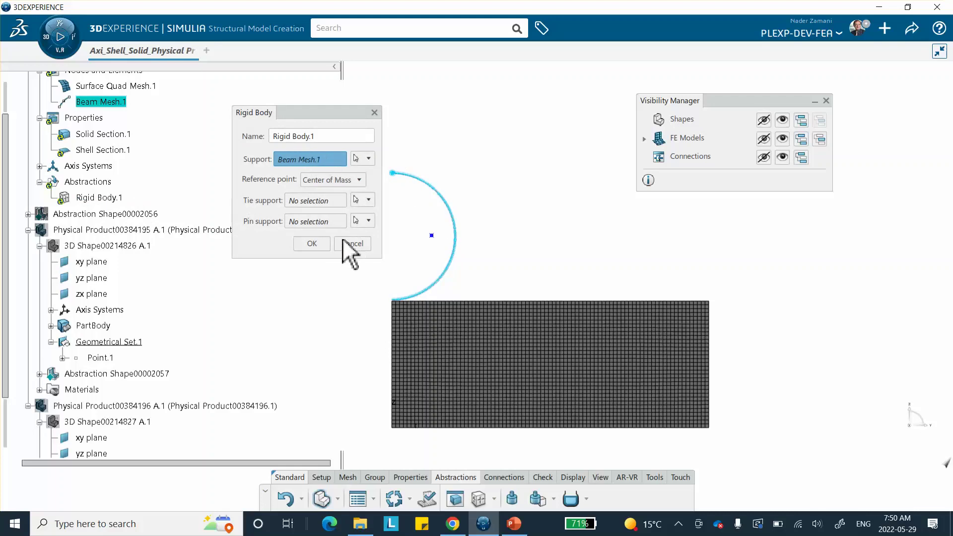
pyautogui.click(313, 243)
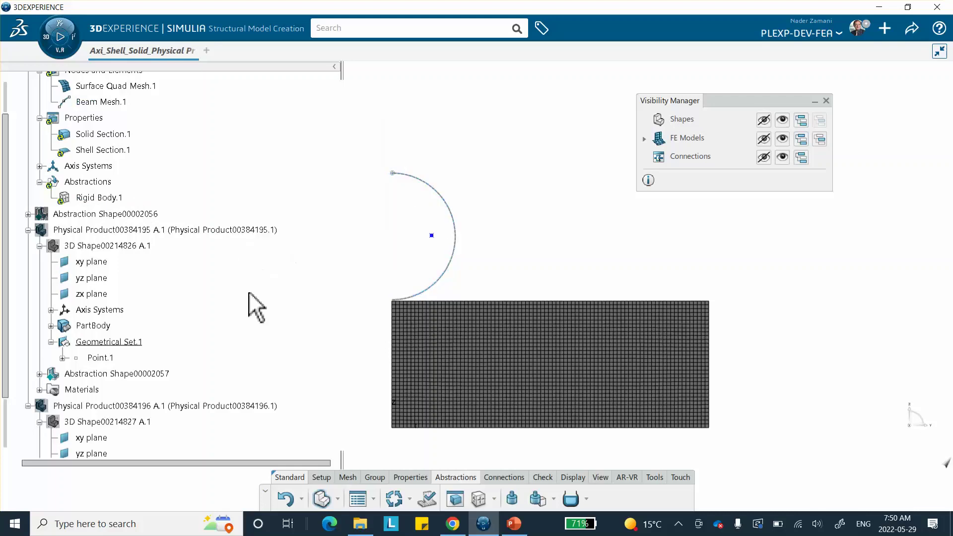
pyautogui.doubleClick(105, 198)
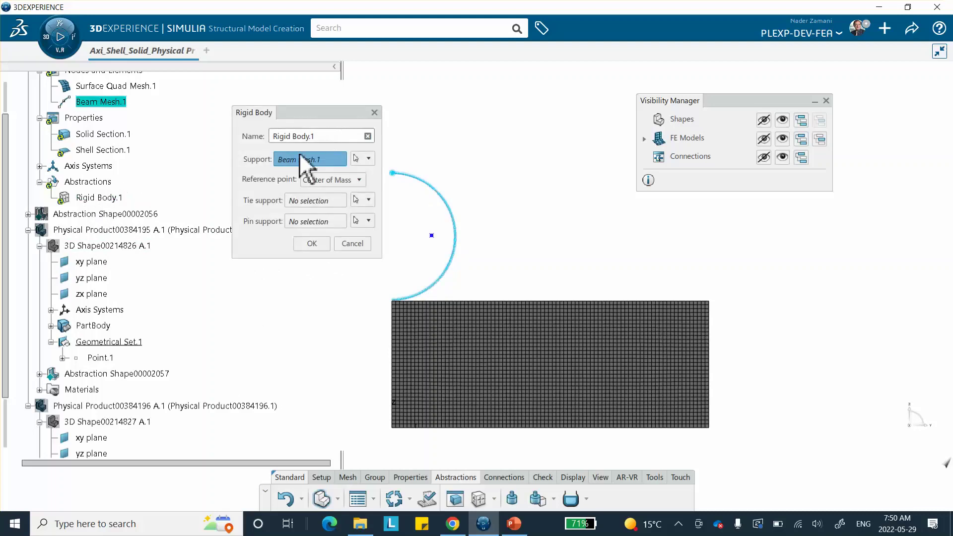
pyautogui.click(312, 243)
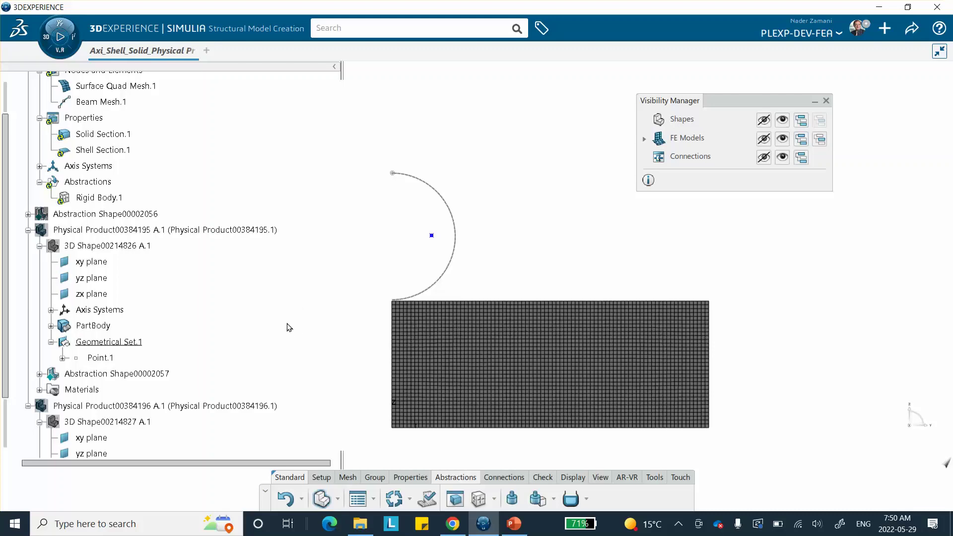
# Save the model with the finished rigid body definition.
pyautogui.click(452, 479)
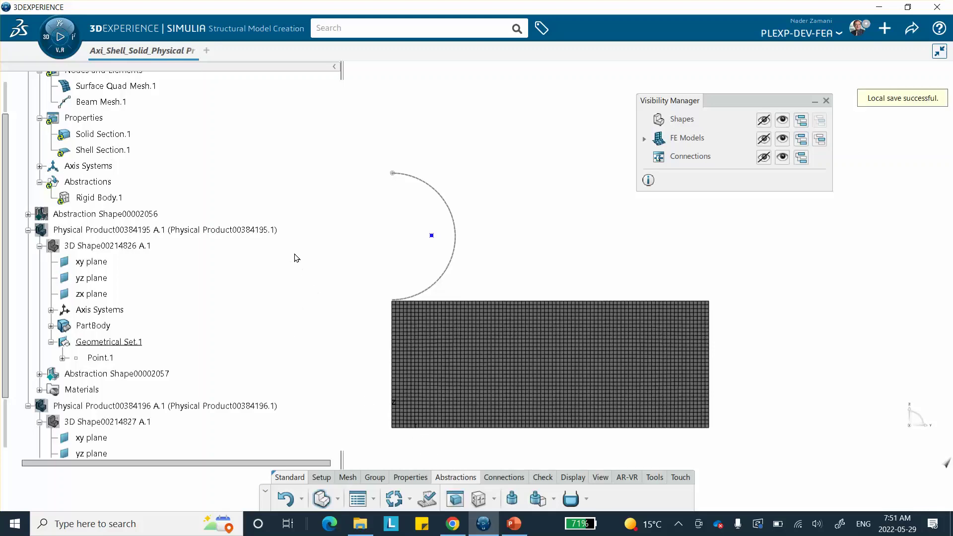
pyautogui.click(912, 29)
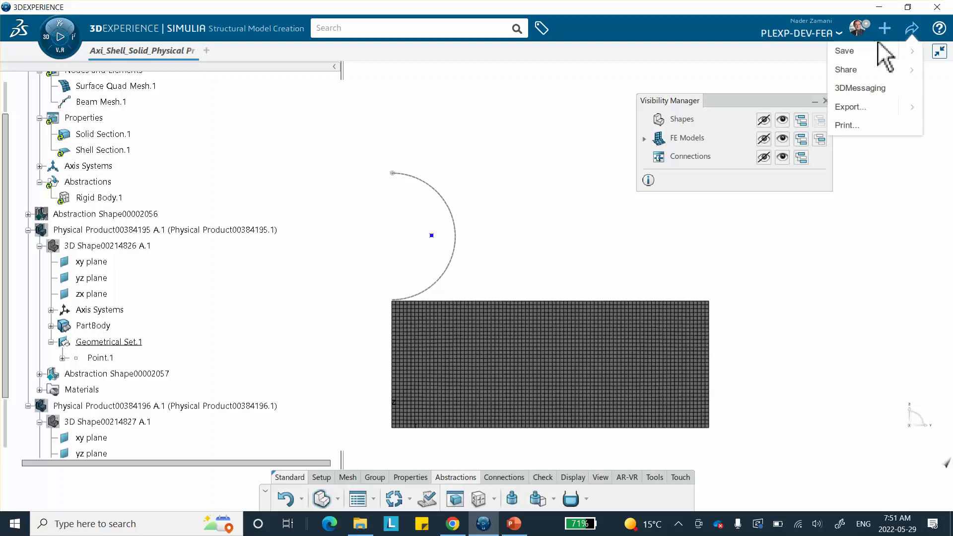
pyautogui.click(866, 50)
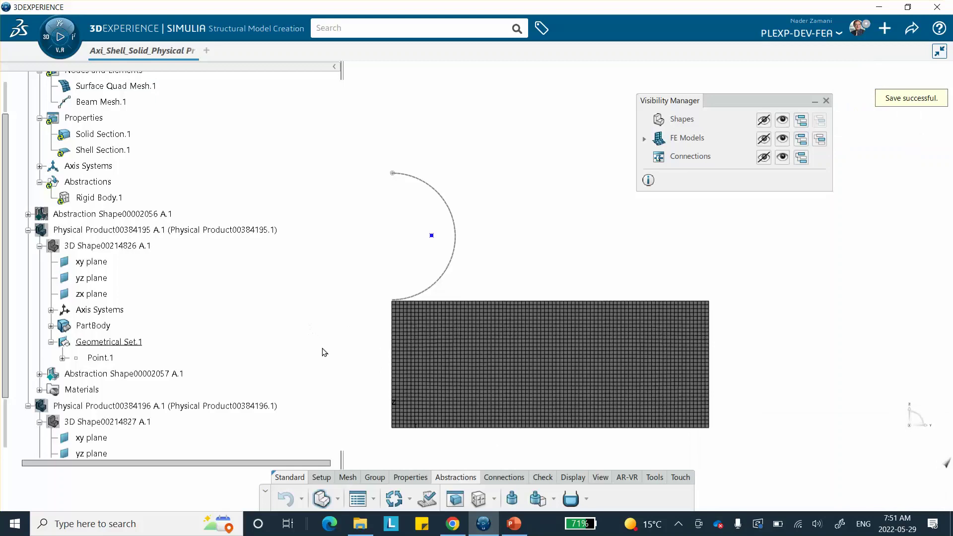
# Switch to PowerPoint and review the slides on contact properties, the rigid body's fixed displacement and the mesh definitions.
pyautogui.click(514, 523)
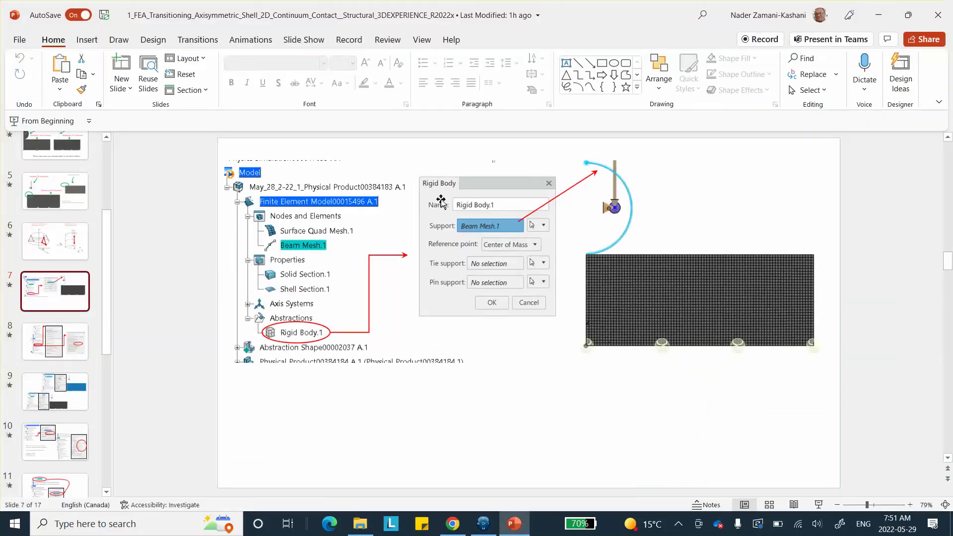
pyautogui.click(74, 350)
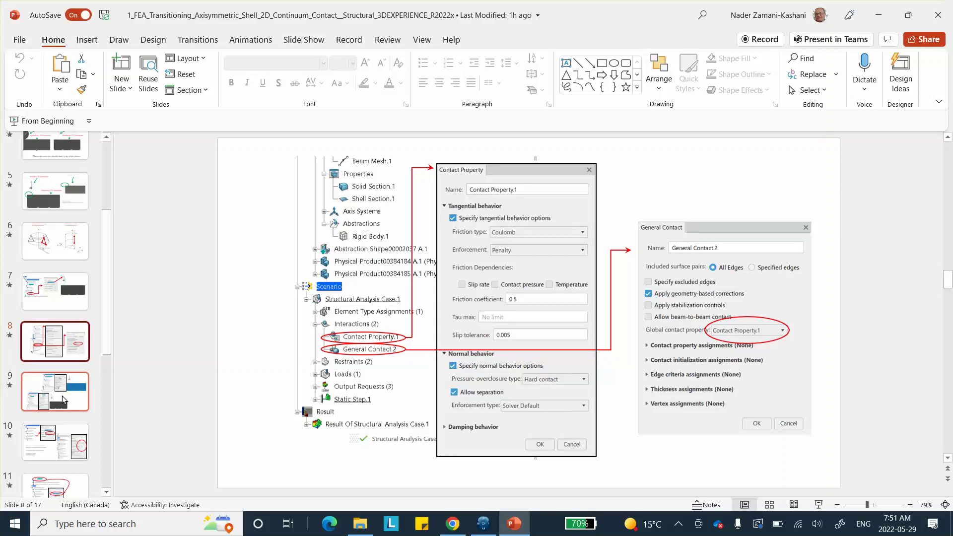
pyautogui.scroll(-3, 64, 397)
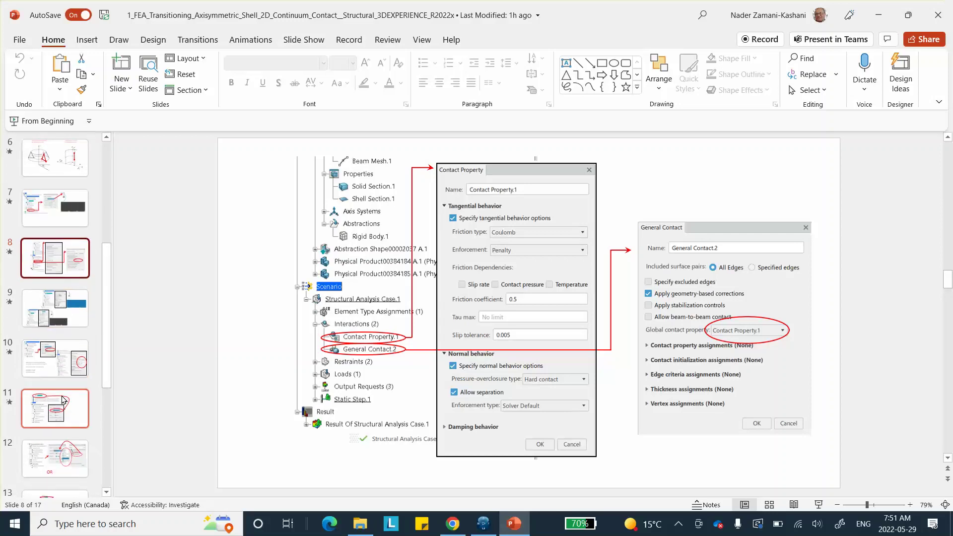
pyautogui.click(64, 400)
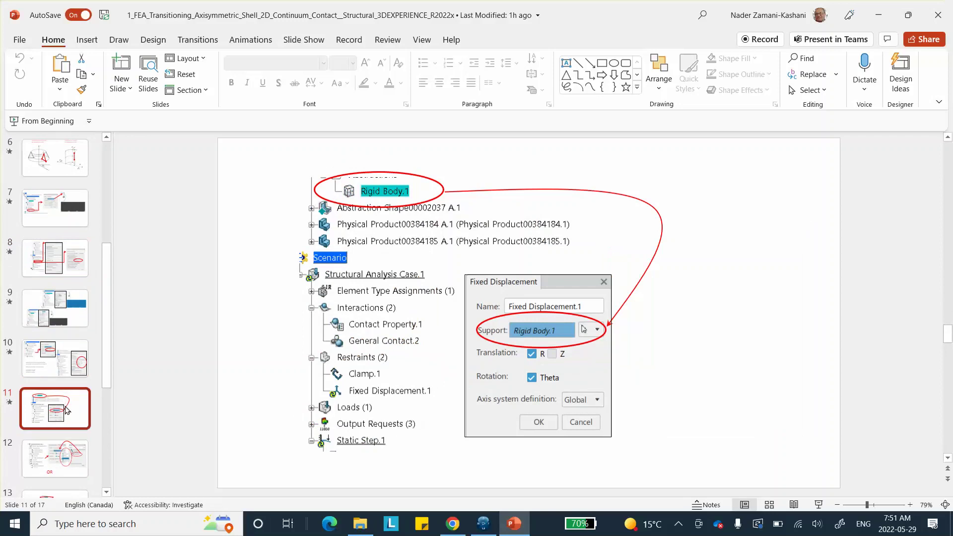
pyautogui.click(72, 328)
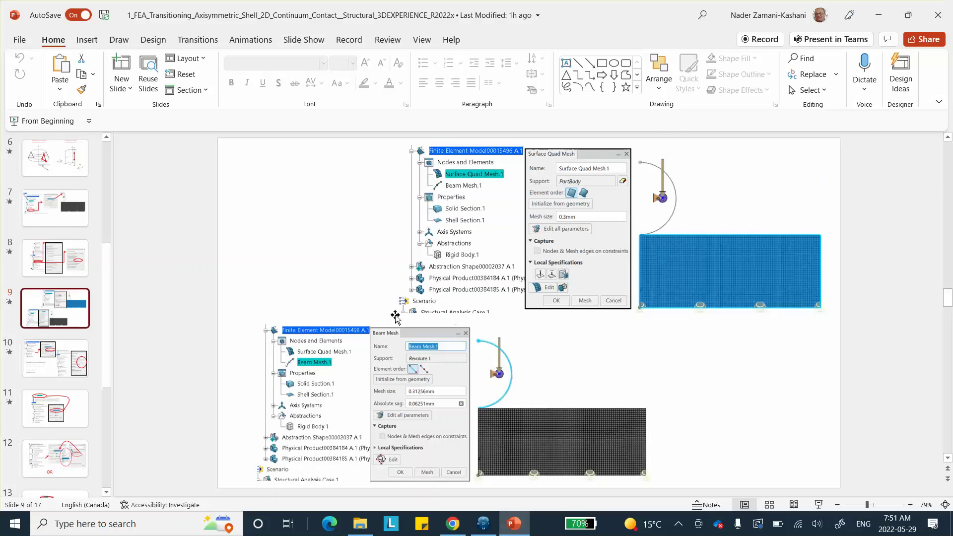
# Switch back to 3DEXPERIENCE and open the list of favorite apps.
pyautogui.click(482, 523)
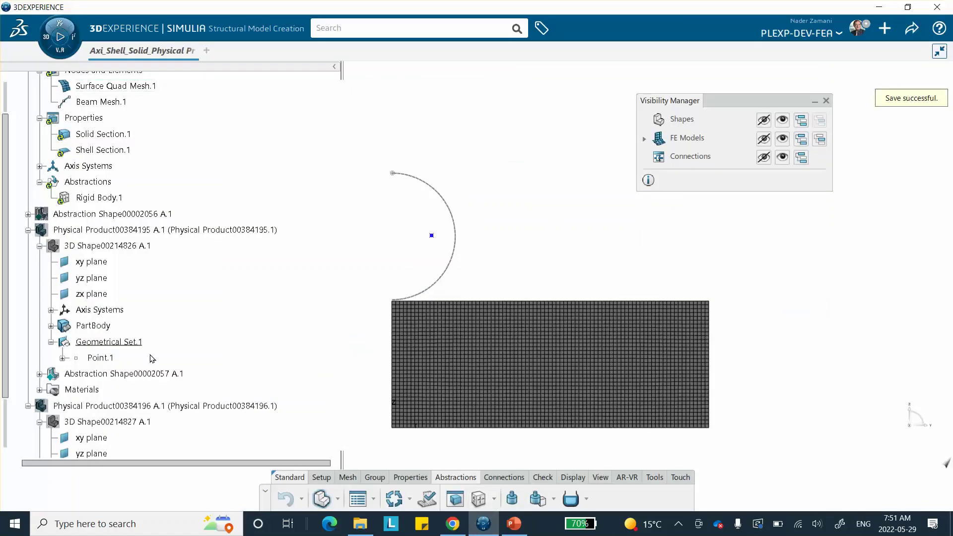
pyautogui.click(56, 38)
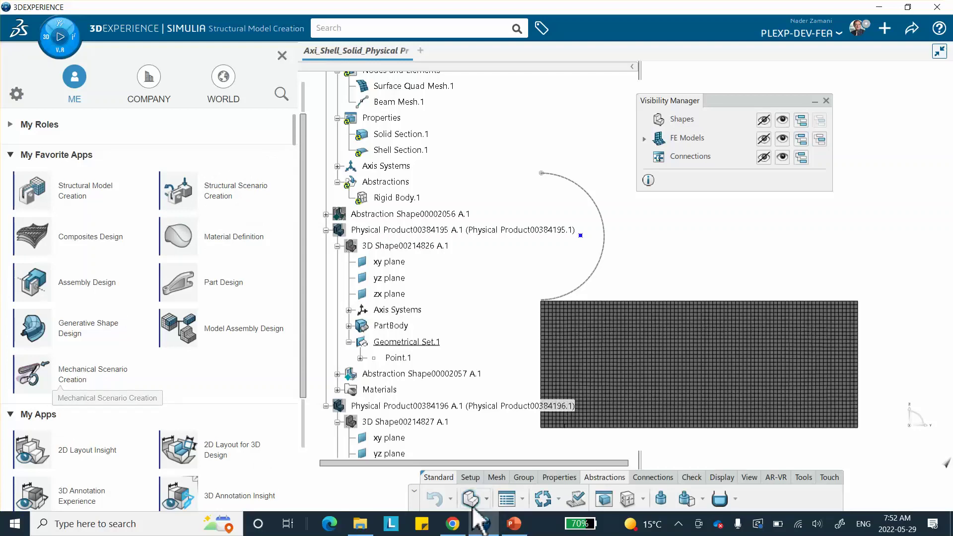
# Switch to PowerPoint and browse the last slides, from the result options back to the Model Assembly Design slide.
pyautogui.click(513, 523)
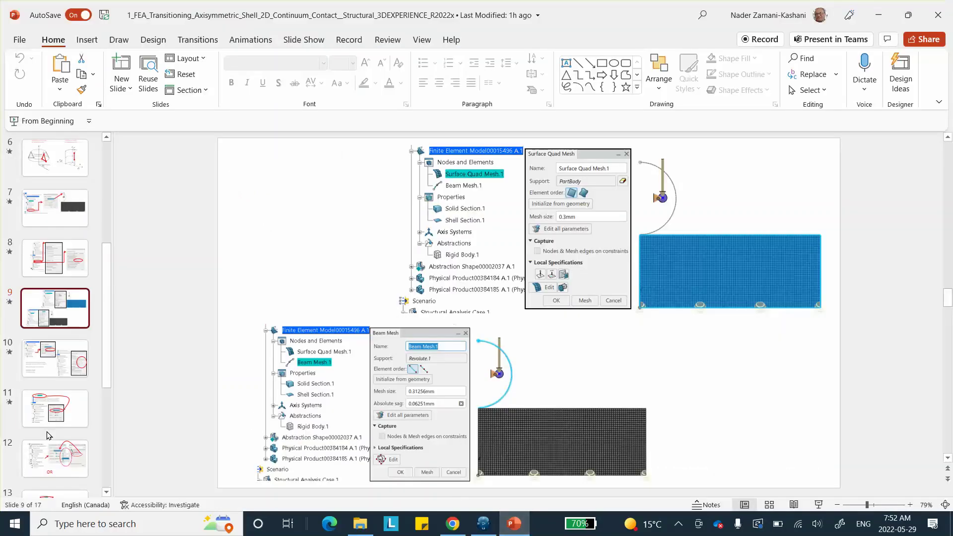
pyautogui.scroll(-3, 48, 432)
pyautogui.scroll(-2, 48, 405)
pyautogui.click(55, 453)
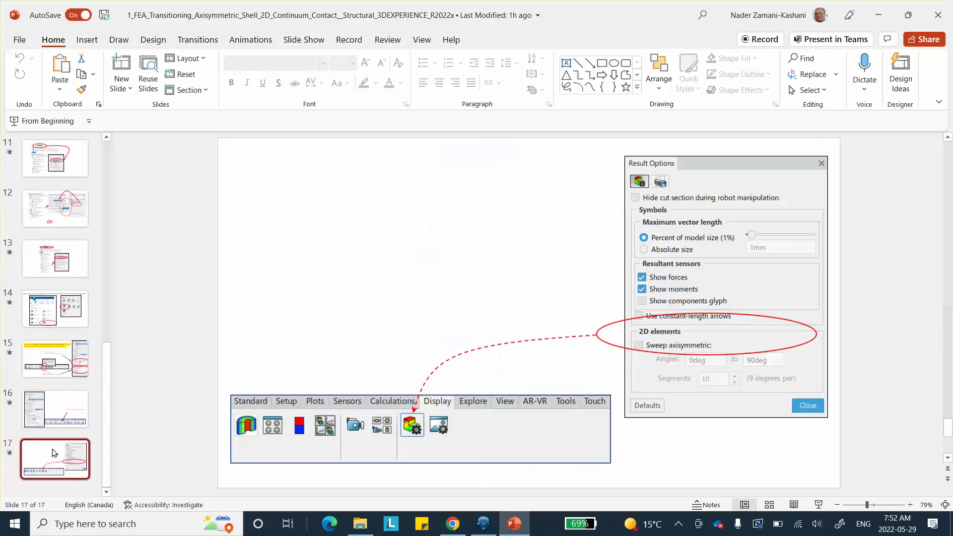
pyautogui.click(55, 408)
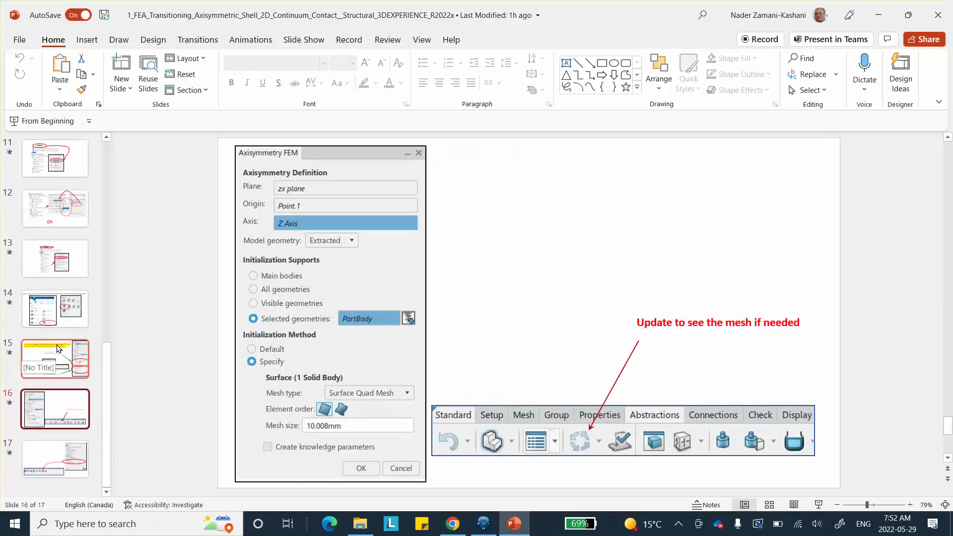
pyautogui.click(59, 349)
pyautogui.click(64, 311)
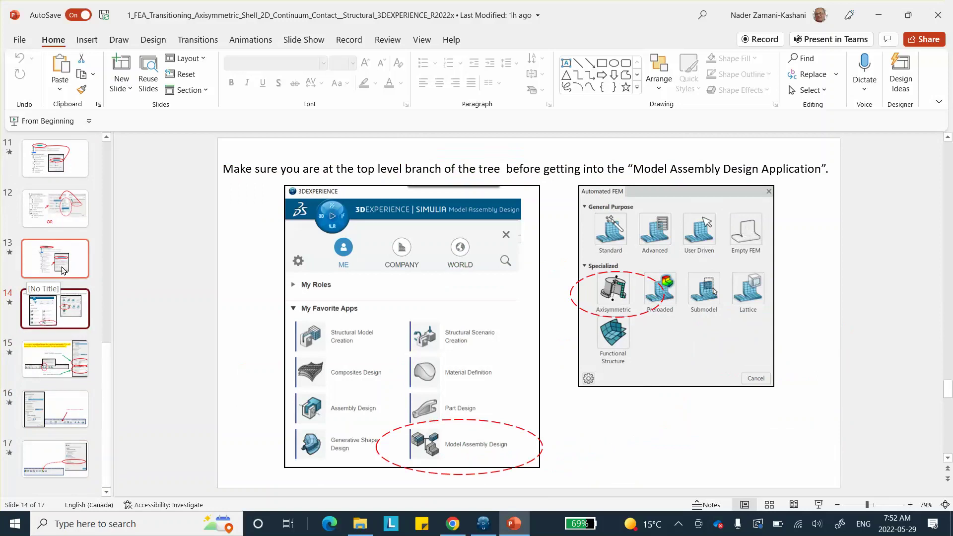
# In 3DEXPERIENCE, start Mechanical Scenario Creation and initialize a Structural simulation using Finite Element Model00015507 A.1.
pyautogui.click(483, 524)
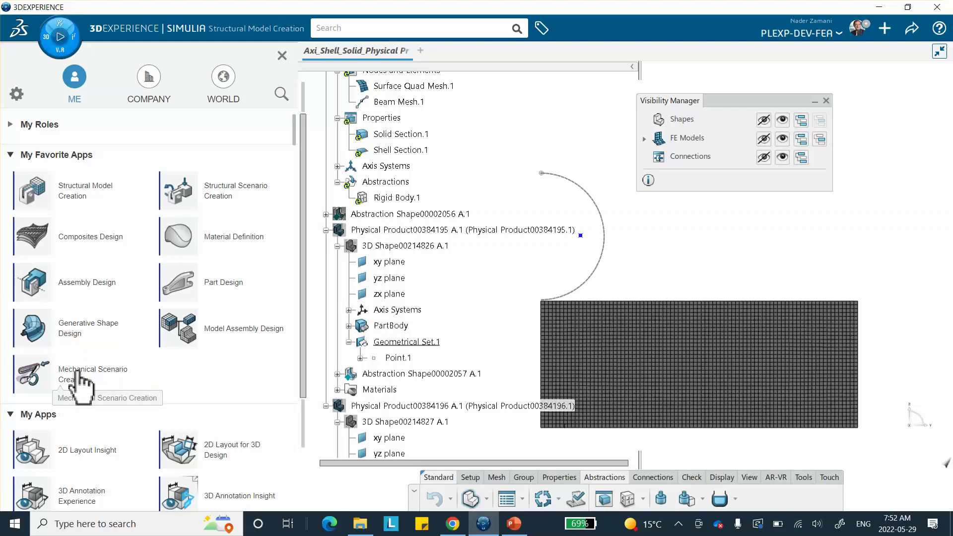
pyautogui.click(83, 384)
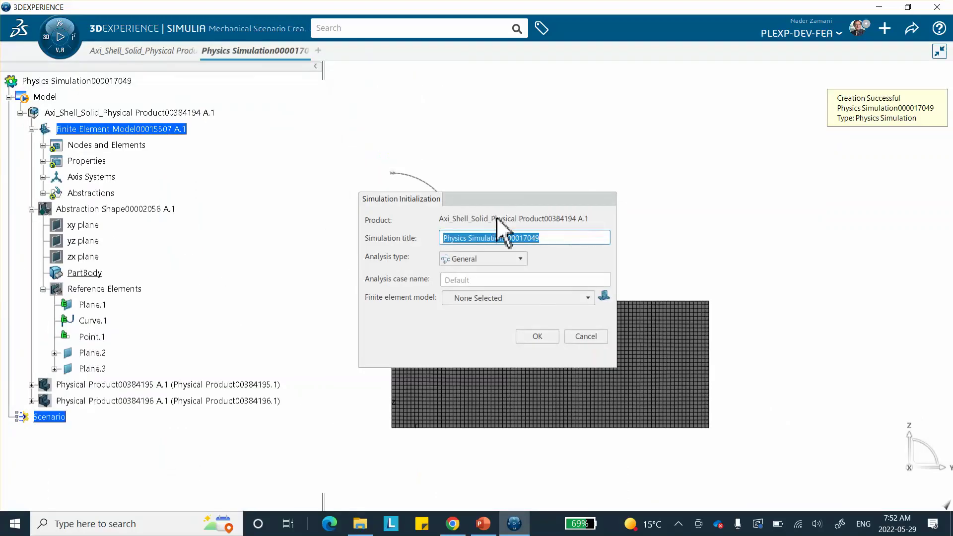
pyautogui.click(490, 256)
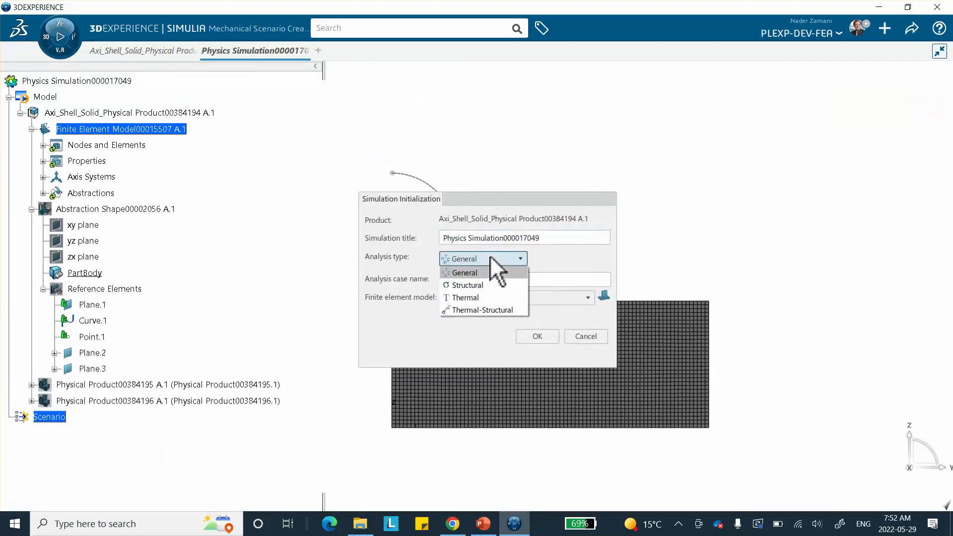
pyautogui.click(484, 286)
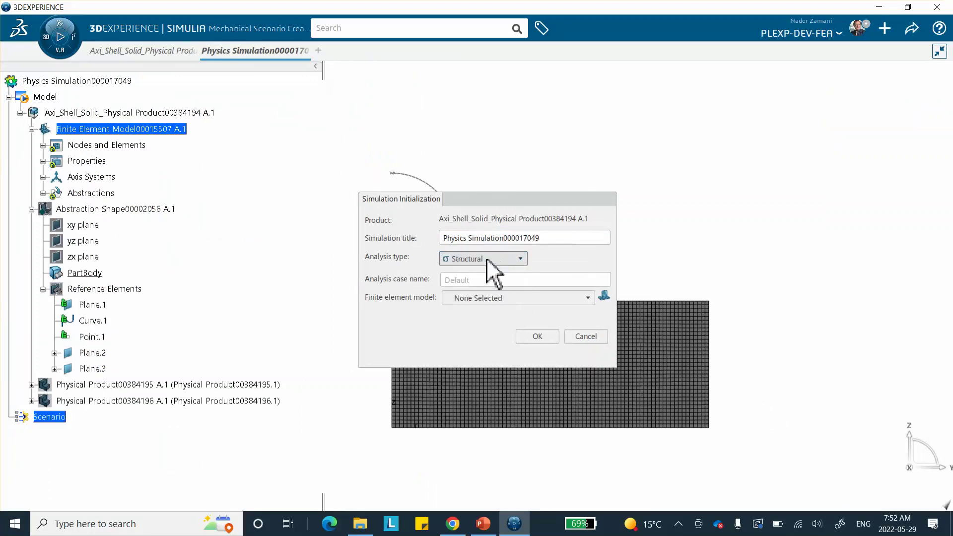
pyautogui.click(482, 297)
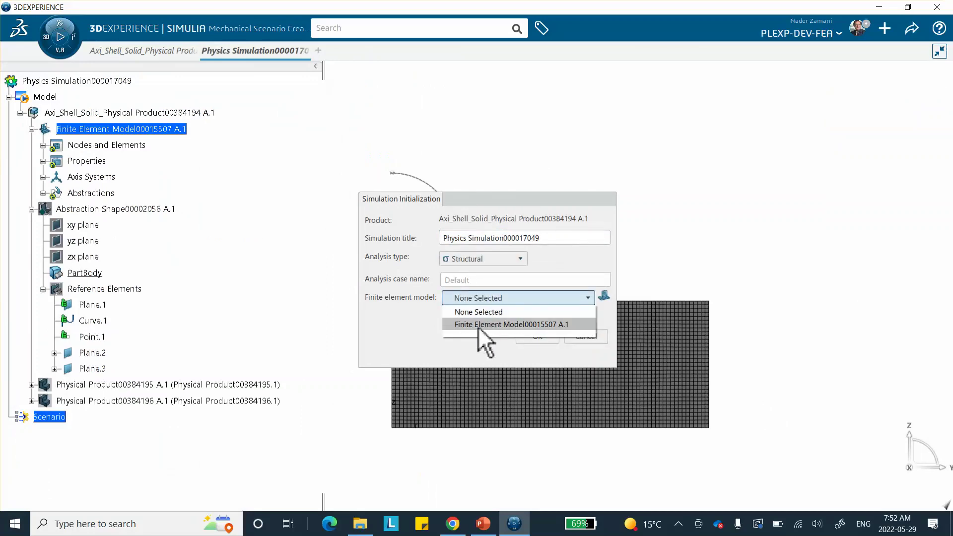
pyautogui.click(480, 325)
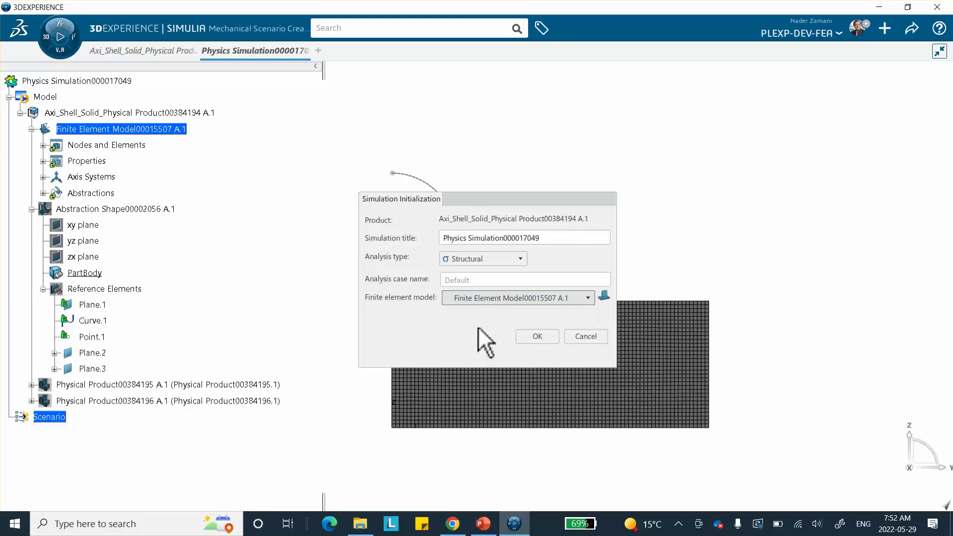
pyautogui.click(534, 335)
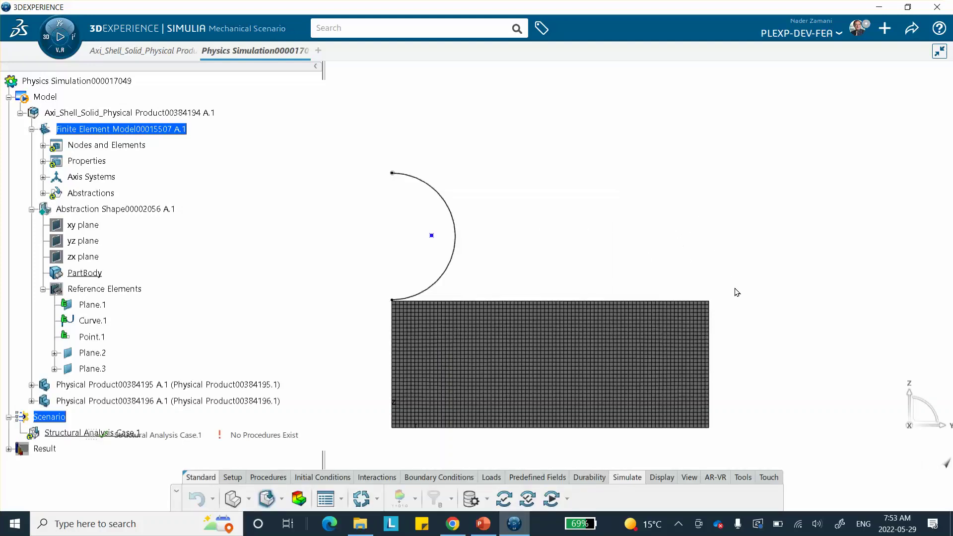
# Move the analysis case status display clear of the tree and start a Static Step procedure.
pyautogui.click(264, 477)
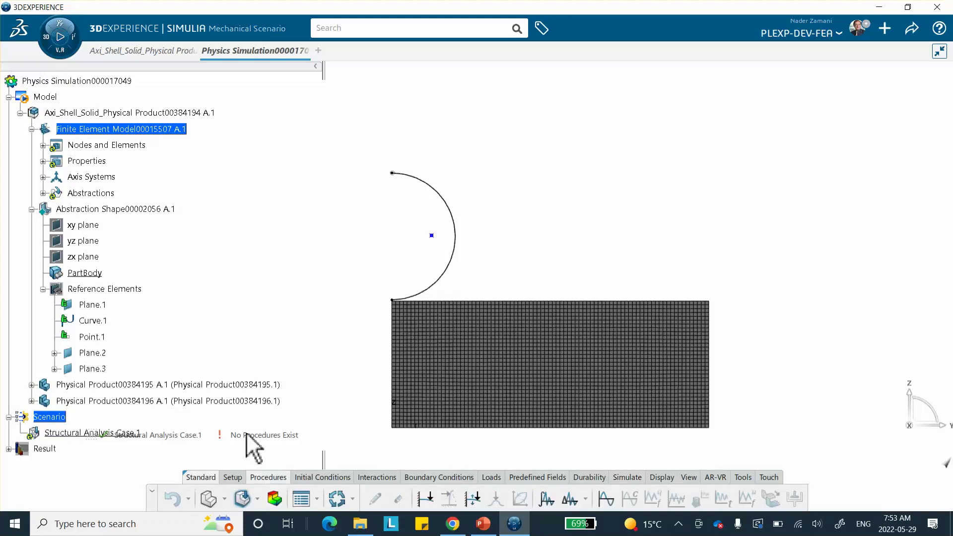
pyautogui.moveTo(148, 428); pyautogui.dragTo(335, 463)
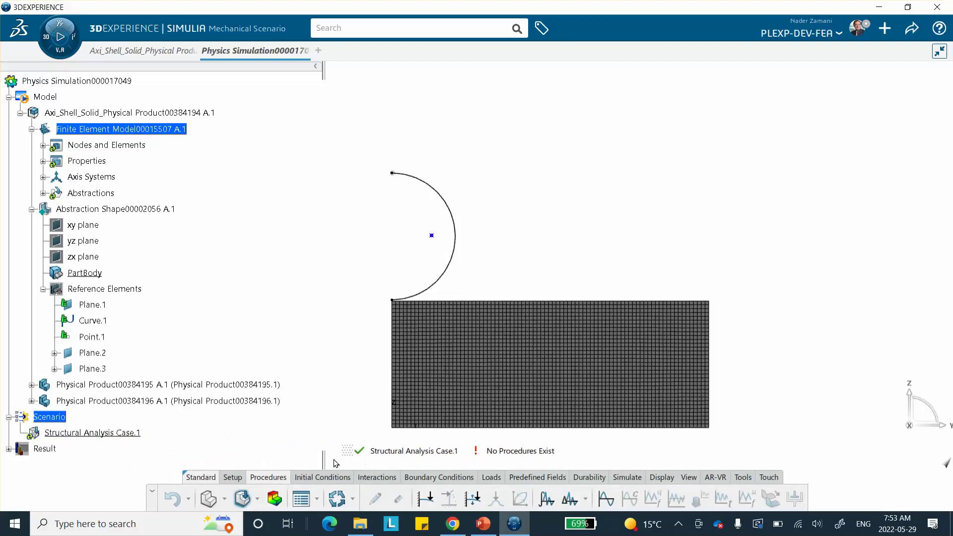
pyautogui.click(422, 500)
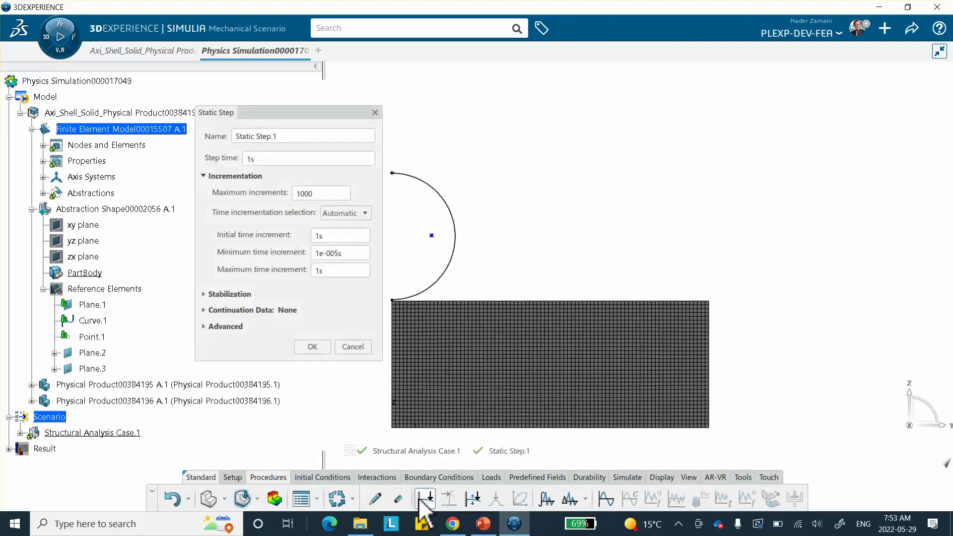
# Switch to PowerPoint and review the slides on contact properties, fixed displacement of the rigid body and applied translation.
pyautogui.click(482, 524)
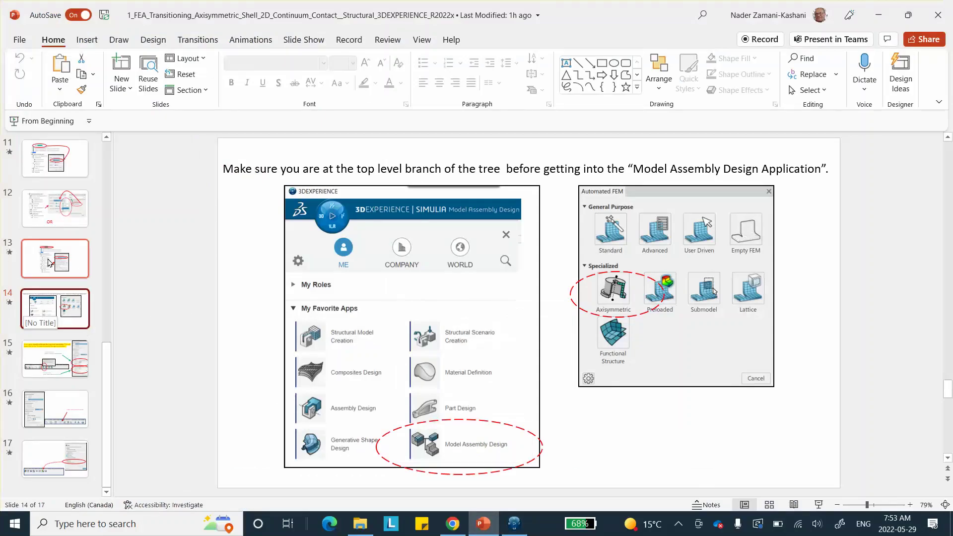
pyautogui.click(54, 158)
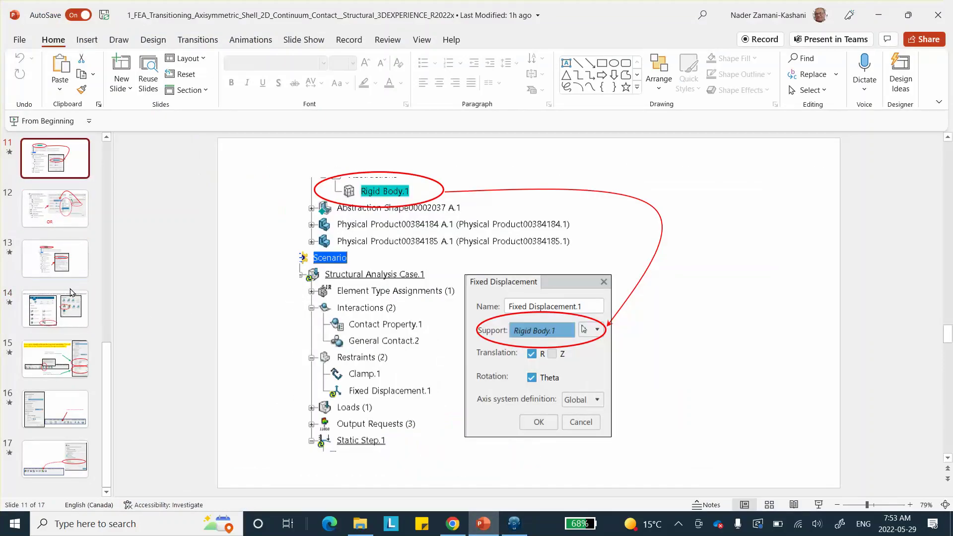
pyautogui.scroll(5, 58, 313)
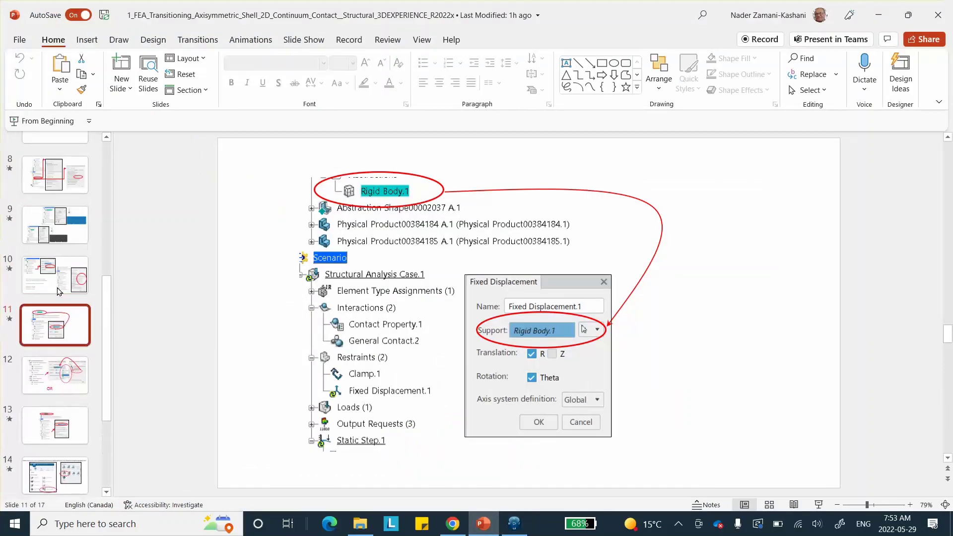
pyautogui.click(64, 225)
pyautogui.click(64, 182)
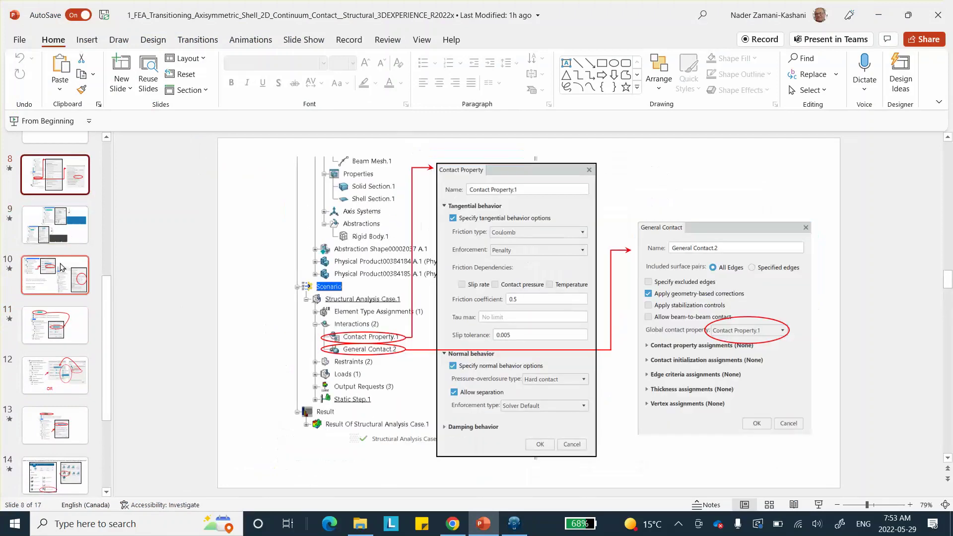
pyautogui.scroll(1, 61, 268)
pyautogui.scroll(2, 60, 215)
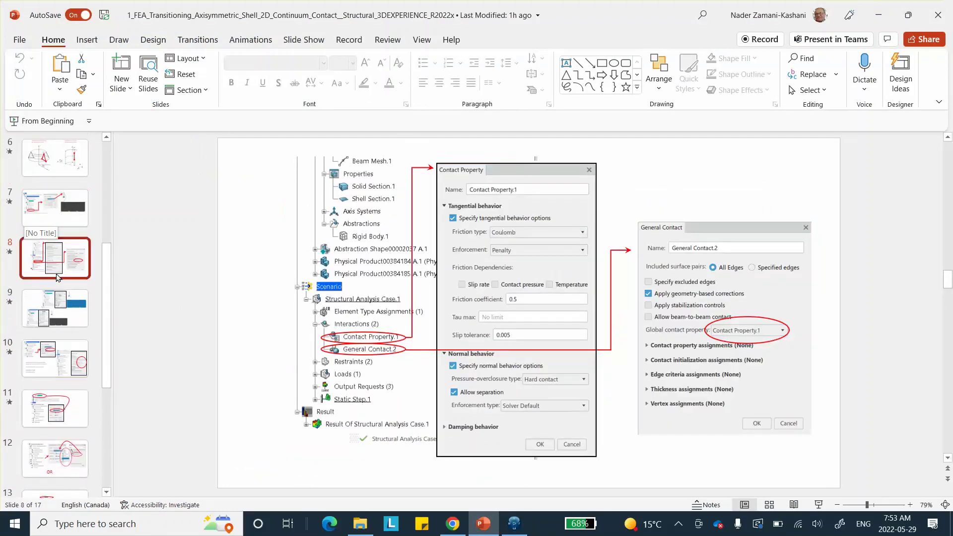
pyautogui.click(70, 406)
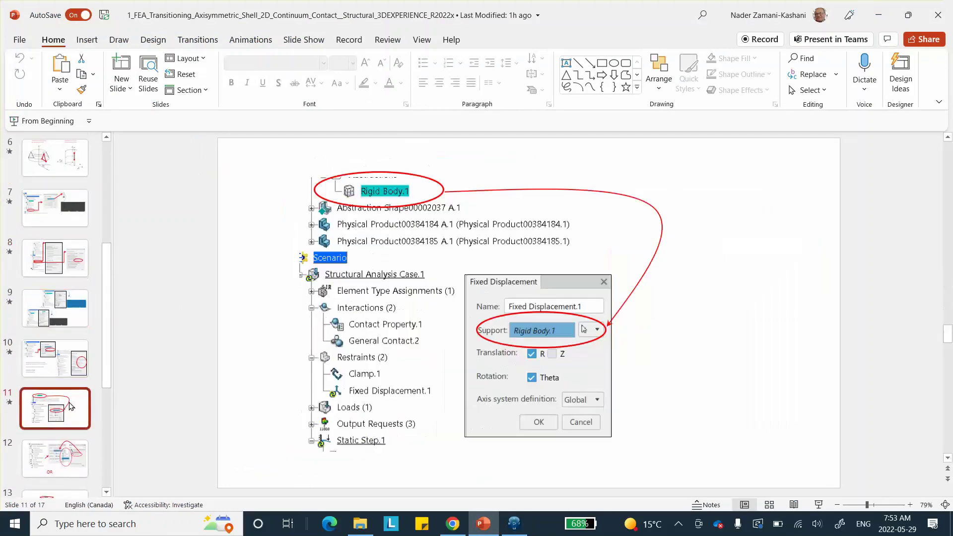
pyautogui.scroll(-1, 71, 408)
pyautogui.click(67, 414)
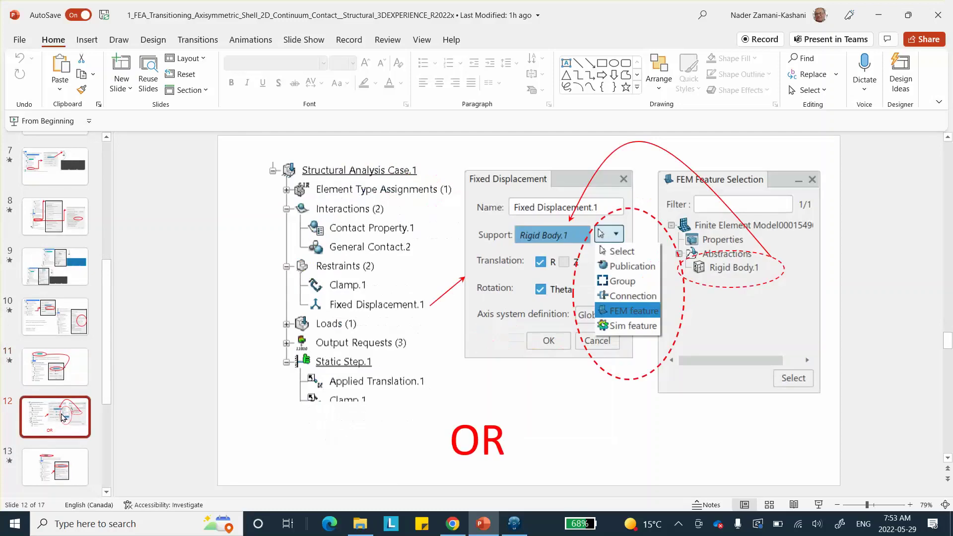
pyautogui.scroll(-2, 63, 416)
pyautogui.click(63, 416)
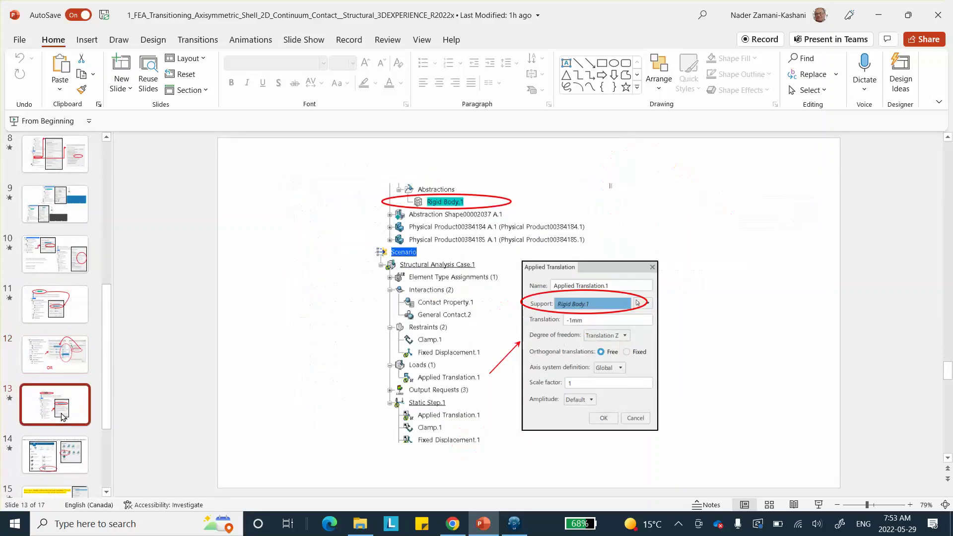
# Go back to slide 2 to check the NLGEOM and increment settings for the Brinell hardness test.
pyautogui.scroll(-1, 63, 416)
pyautogui.scroll(-1, 63, 417)
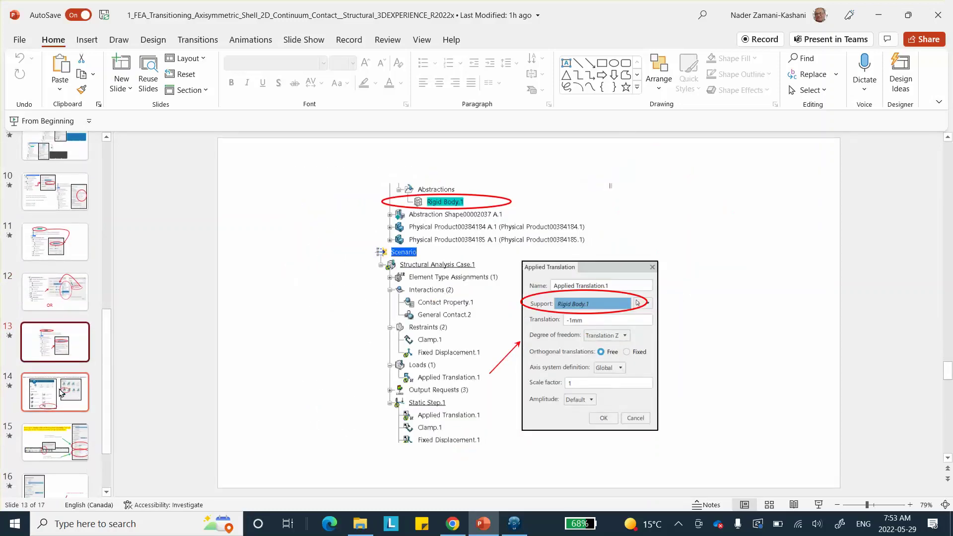
pyautogui.scroll(2, 59, 392)
pyautogui.scroll(2, 60, 392)
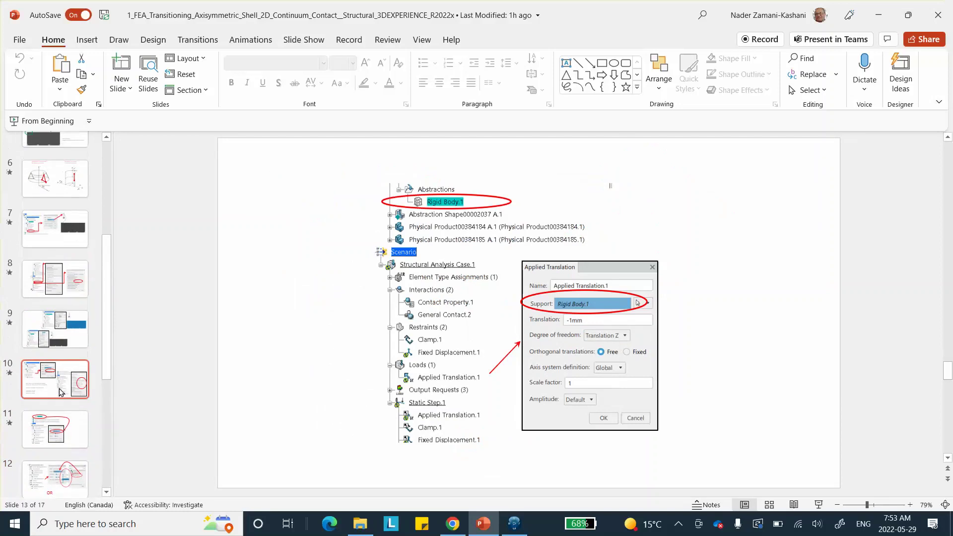
pyautogui.scroll(3, 63, 253)
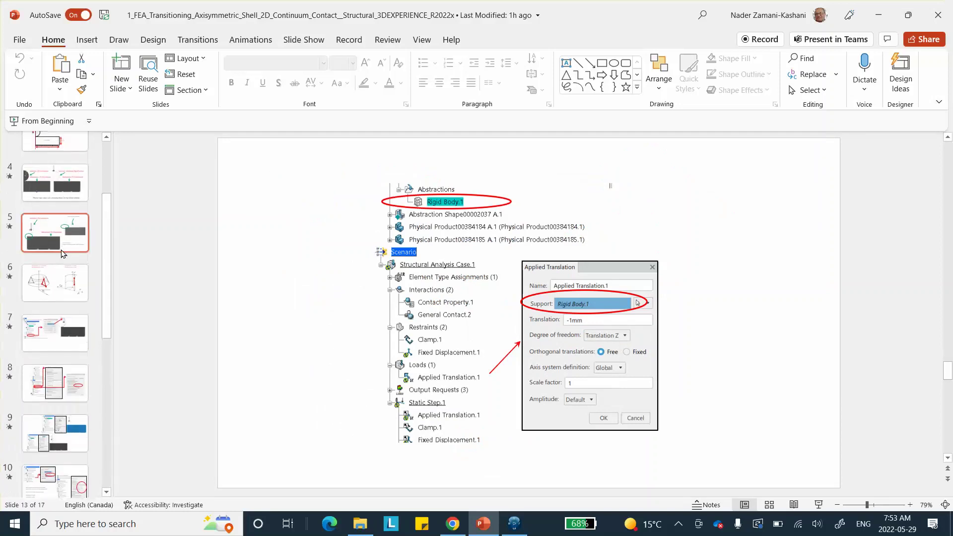
pyautogui.scroll(2, 63, 226)
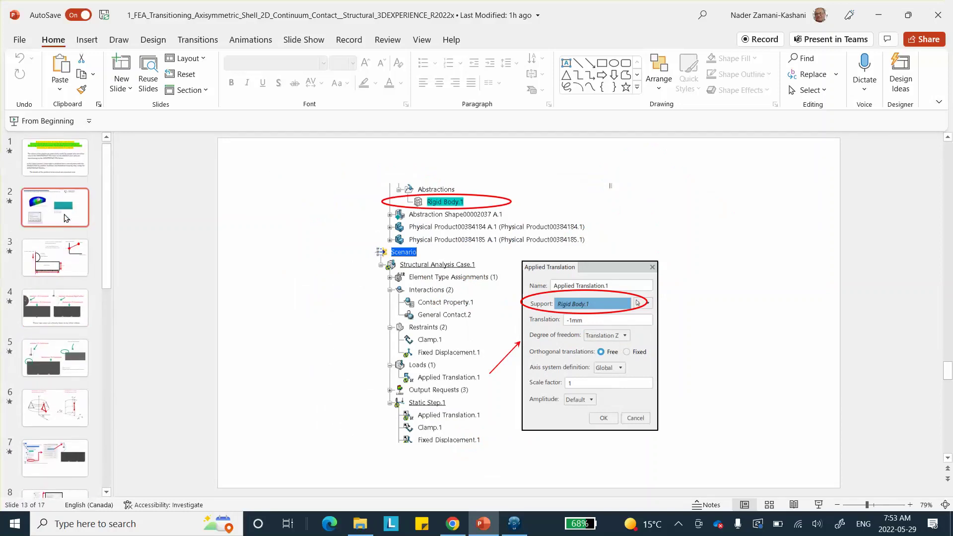
pyautogui.click(67, 216)
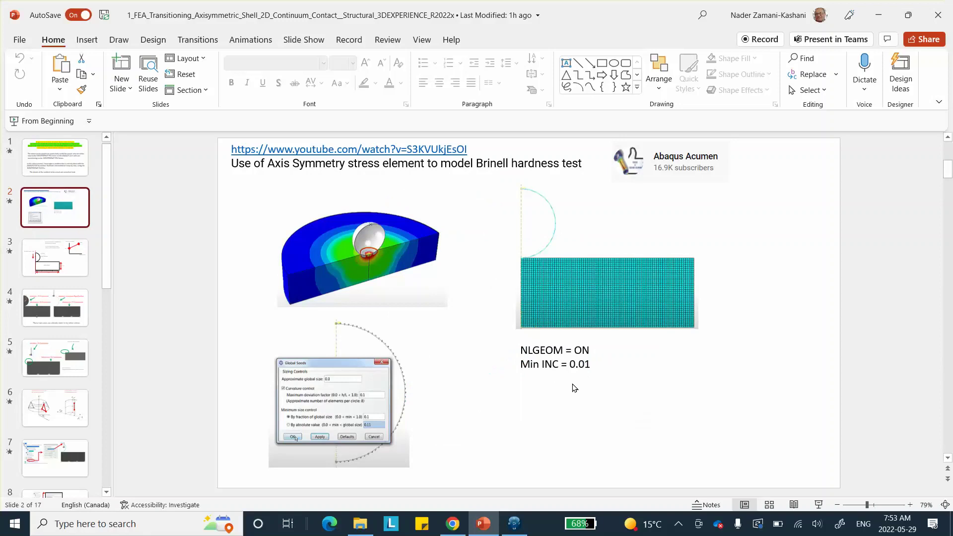
# Switch back to 3DEXPERIENCE and set the static step's initial time increment to 0.01 s.
pyautogui.click(514, 524)
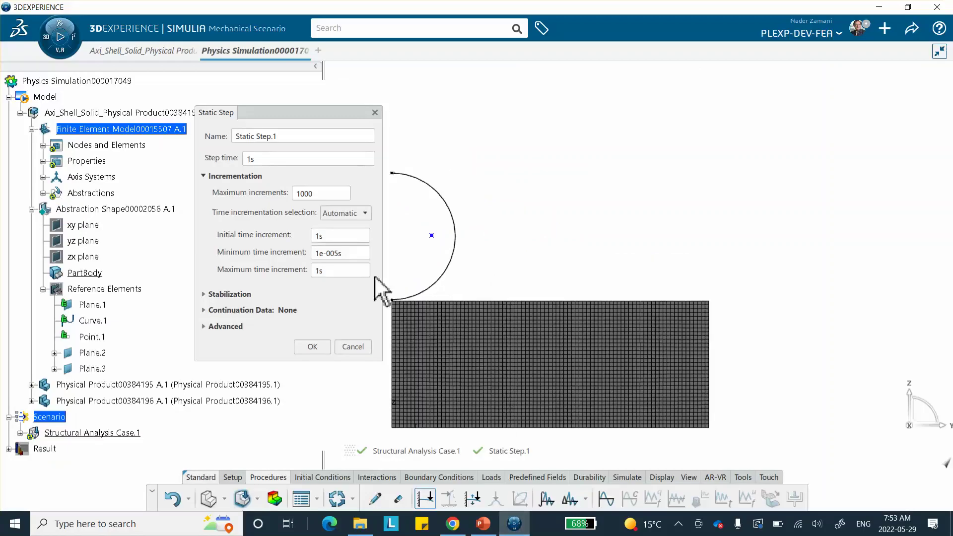
pyautogui.doubleClick(341, 240)
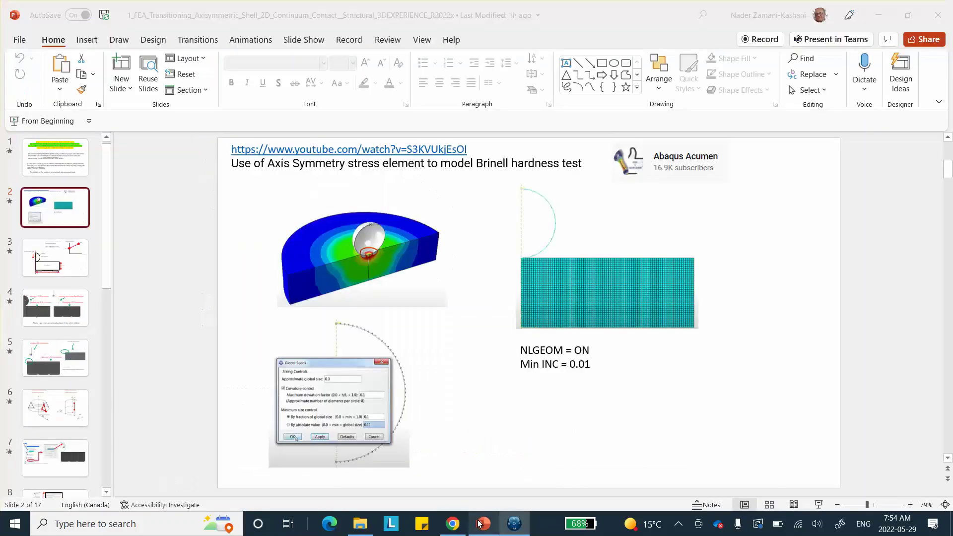
# Switch to PowerPoint and change "Min INC" to "Initial INC" in the note on slide 2.
pyautogui.click(481, 523)
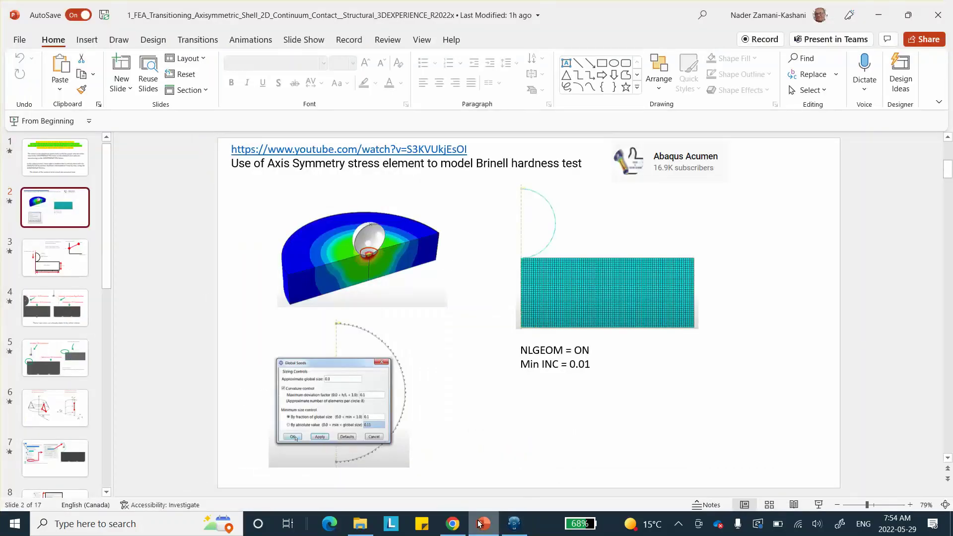
pyautogui.click(540, 366)
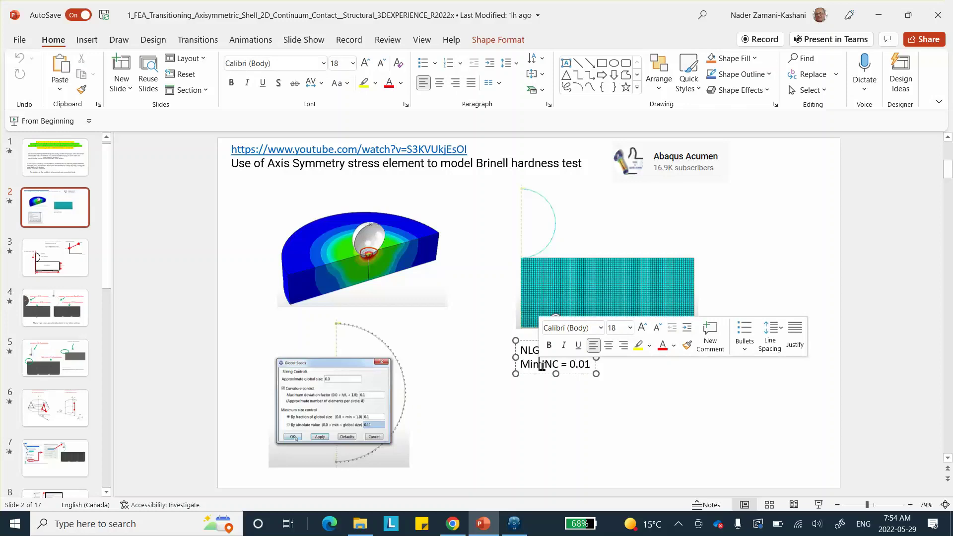
pyautogui.press('BackSpace')
pyautogui.press('BackSpace')
pyautogui.press('BackSpace')
pyautogui.write('Initial')
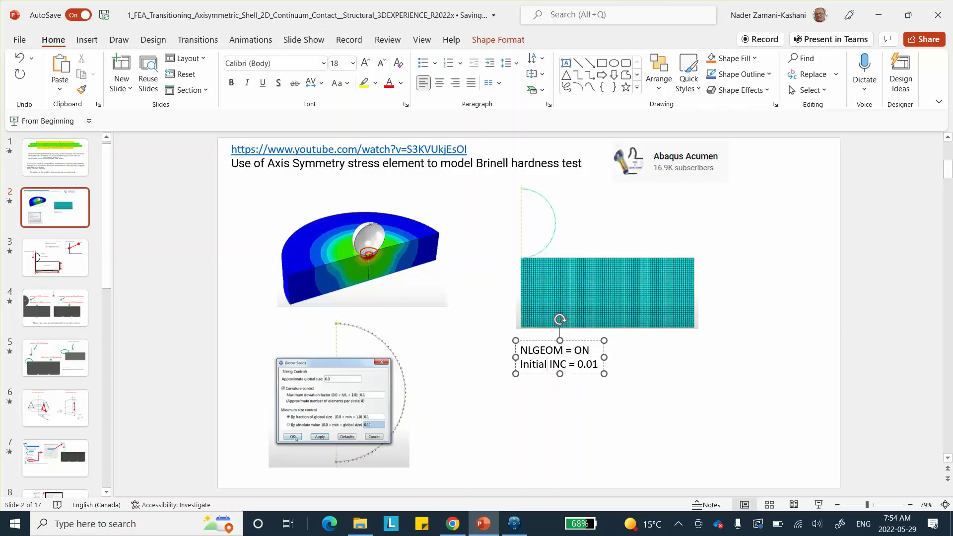
pyautogui.click(743, 444)
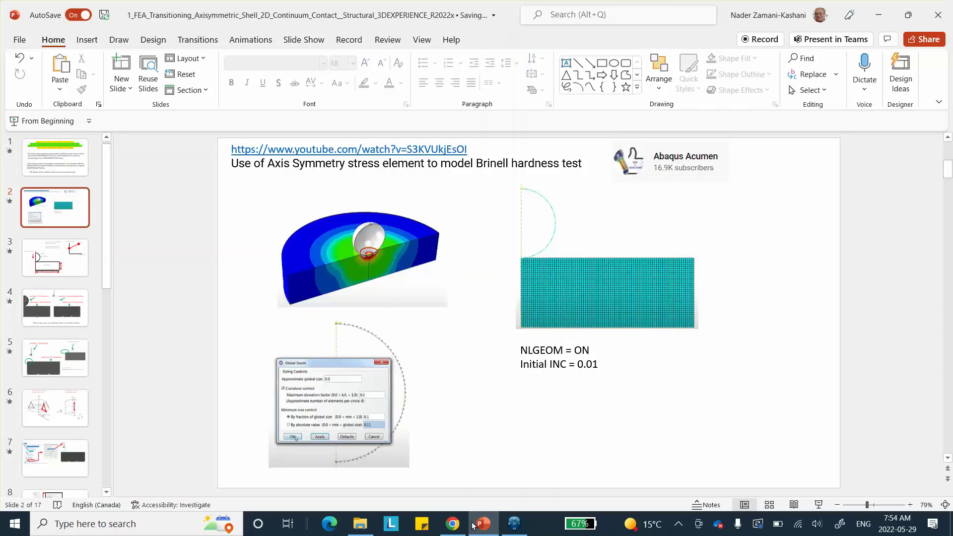
# Switch back to 3DEXPERIENCE and finish the static step with geometric nonlinearity included.
pyautogui.click(514, 524)
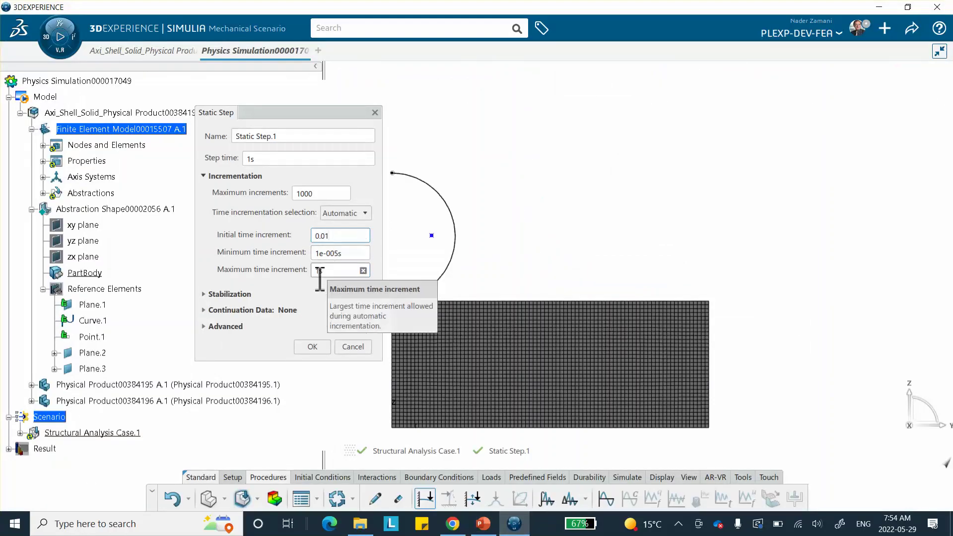
pyautogui.click(207, 327)
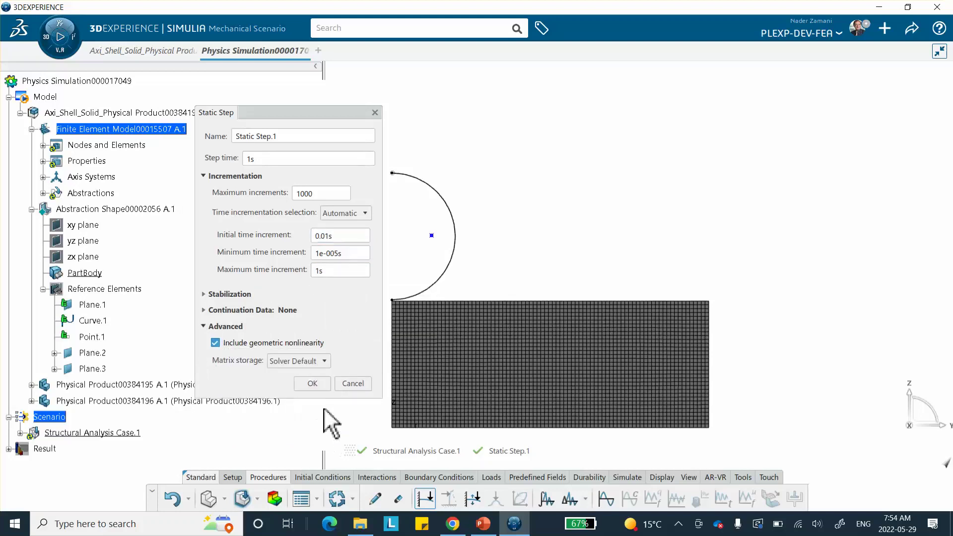
pyautogui.click(312, 384)
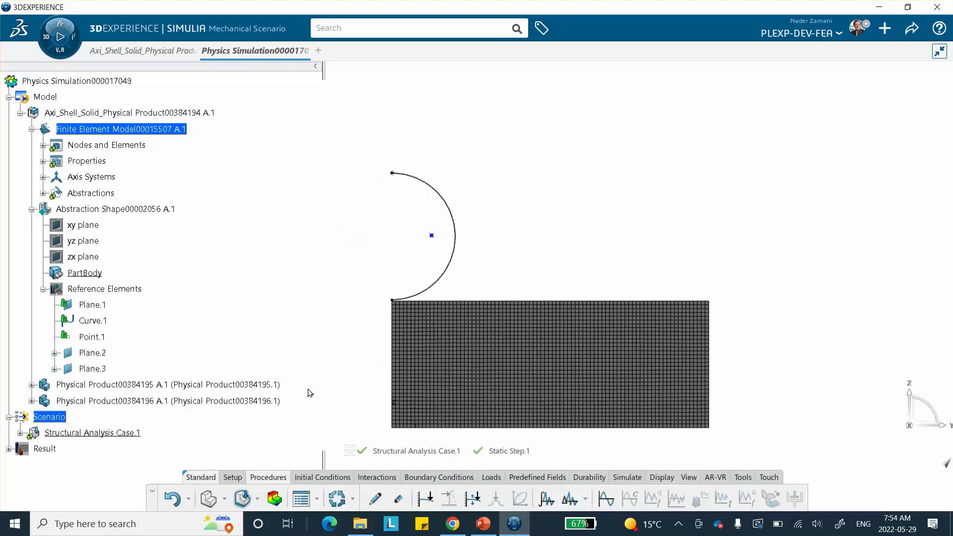
# Clamp the bottom edge of the meshed workpiece.
pyautogui.scroll(-3, 158, 414)
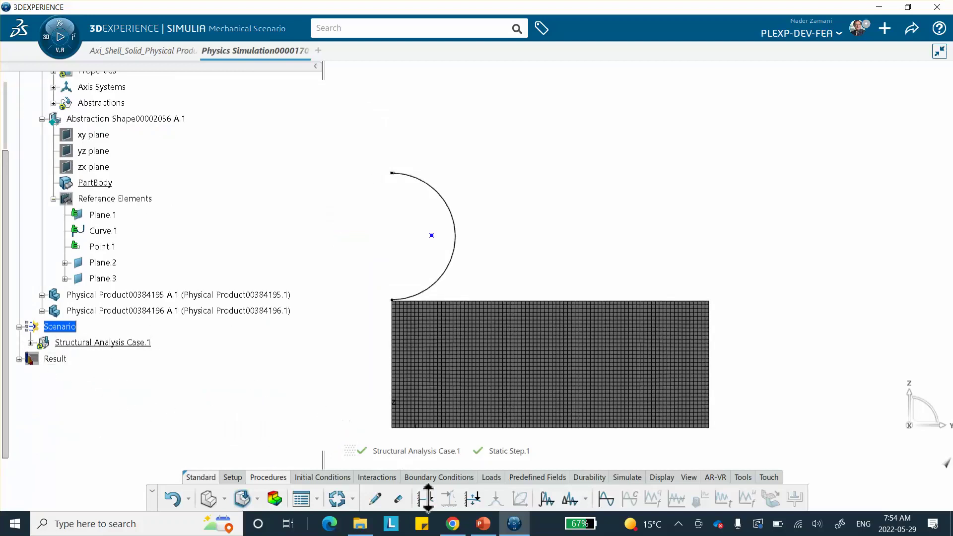
pyautogui.click(431, 477)
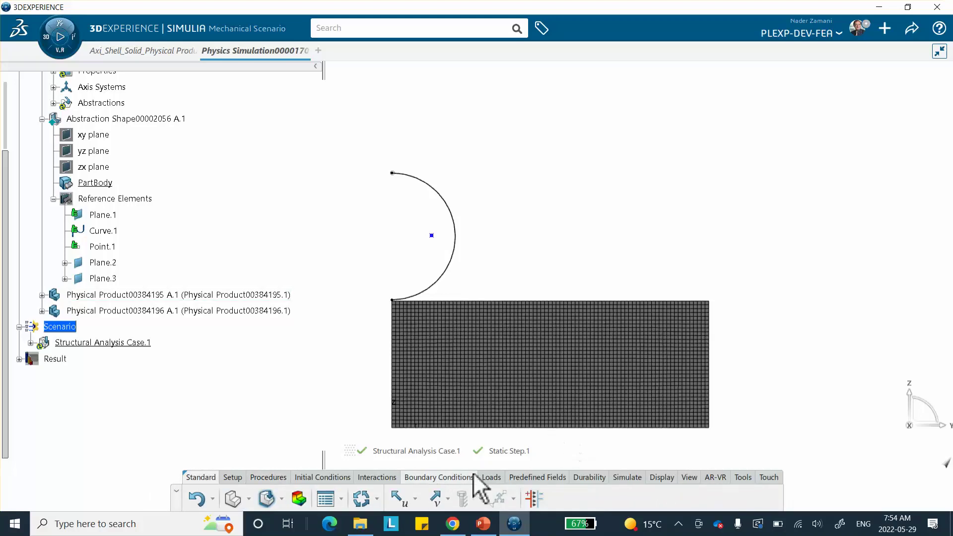
pyautogui.click(416, 499)
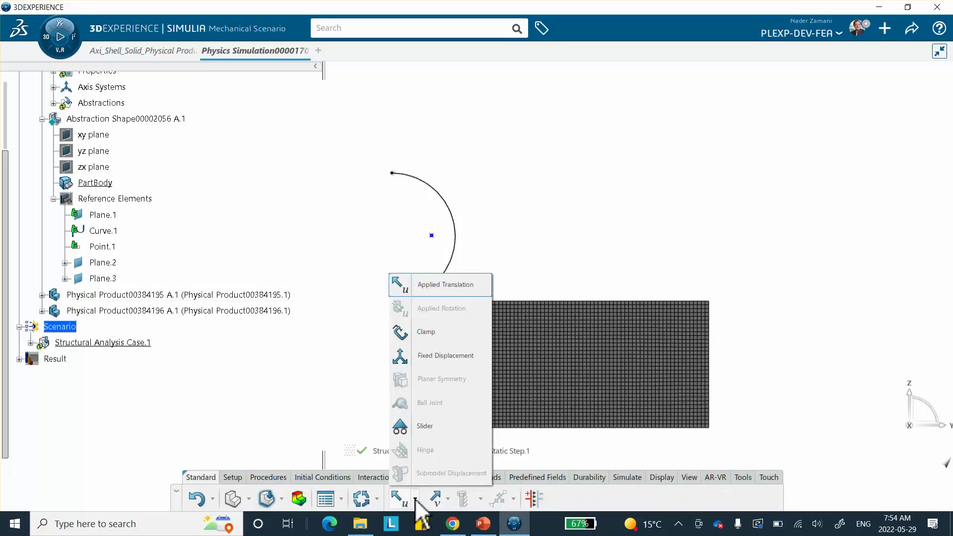
pyautogui.click(425, 333)
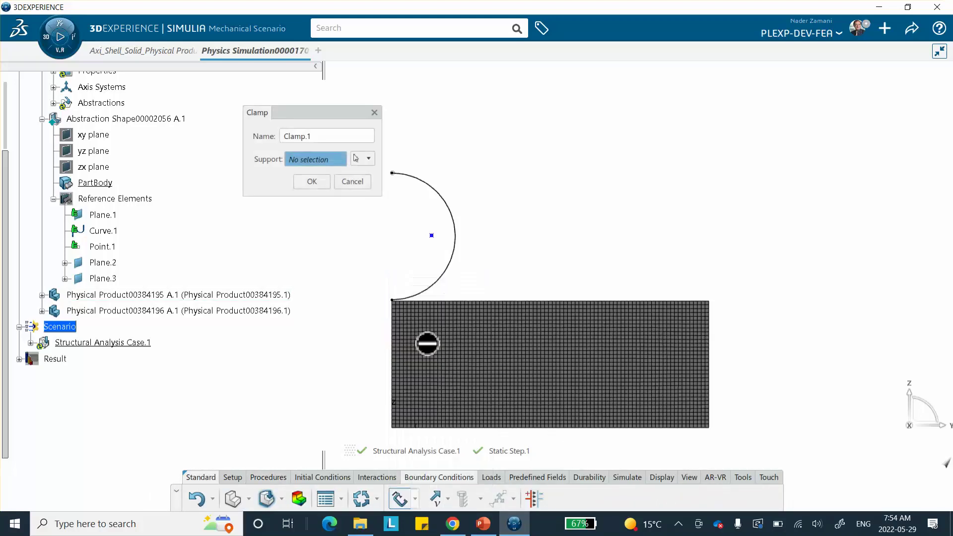
pyautogui.click(575, 427)
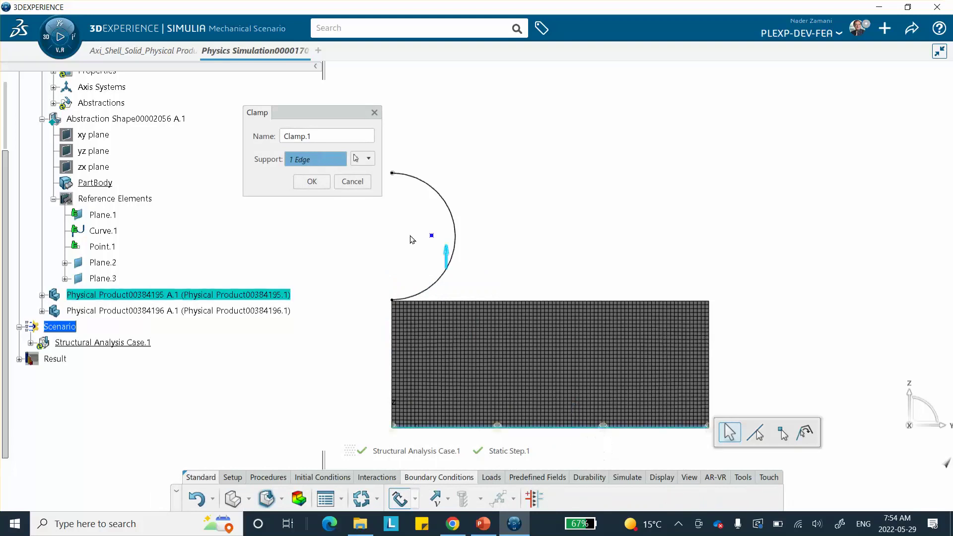
pyautogui.click(311, 183)
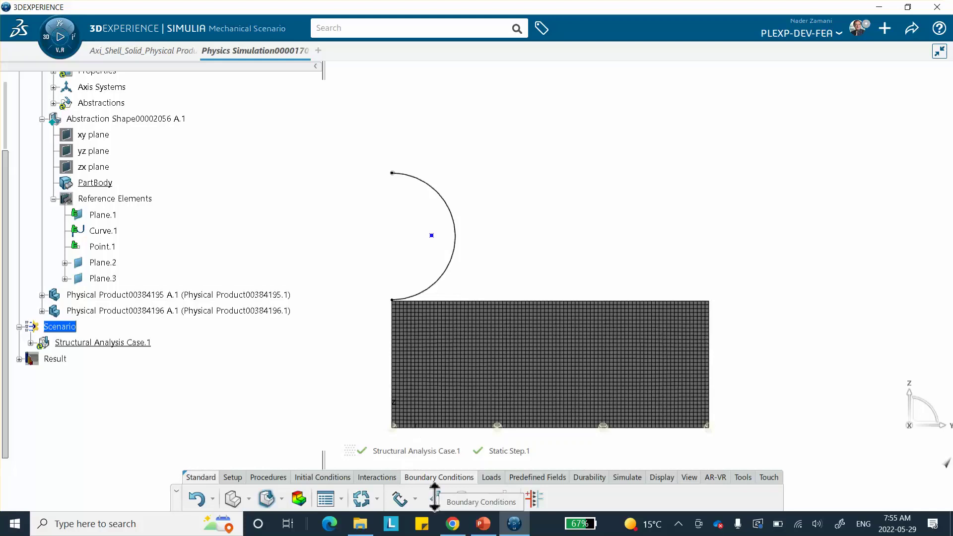
# Start a Fixed Displacement restraint and select the indenter's semicircular edge as its support.
pyautogui.click(416, 500)
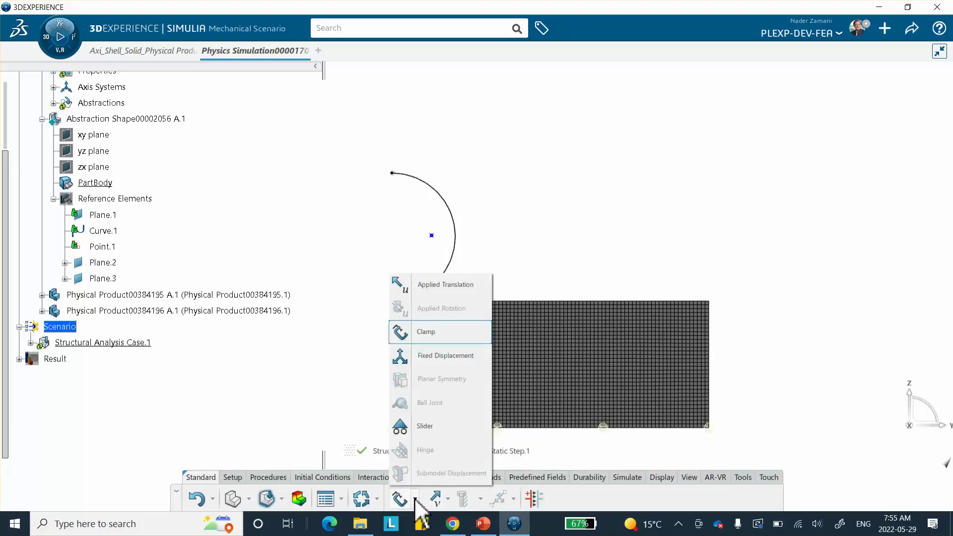
pyautogui.click(434, 356)
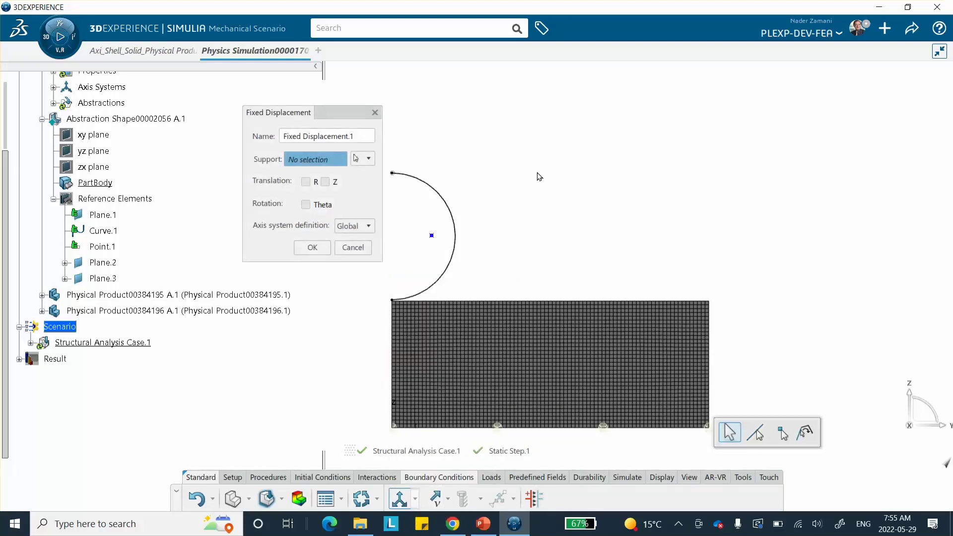
pyautogui.click(437, 189)
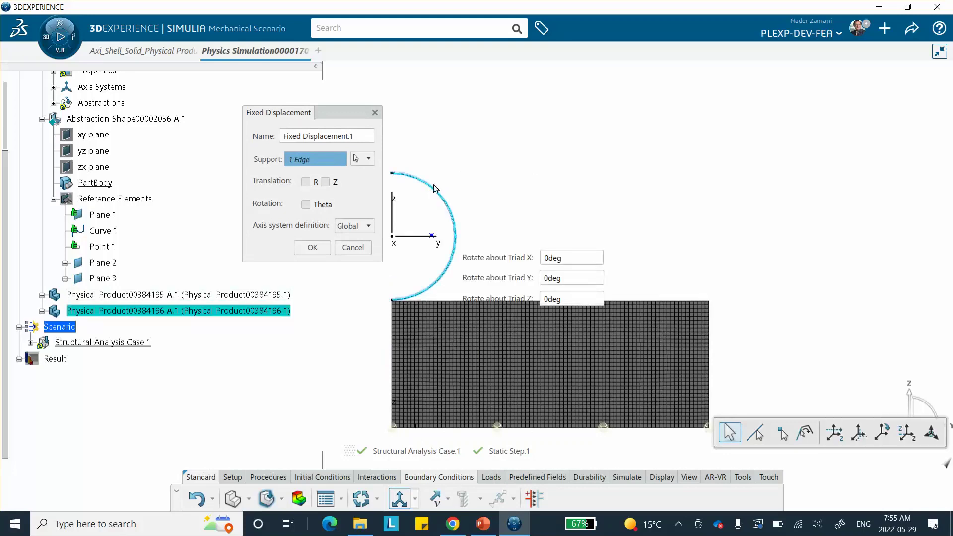
# Switch to PowerPoint and go through slides 9 and 10 toward the slide with the Fixed Displacement settings.
pyautogui.click(483, 524)
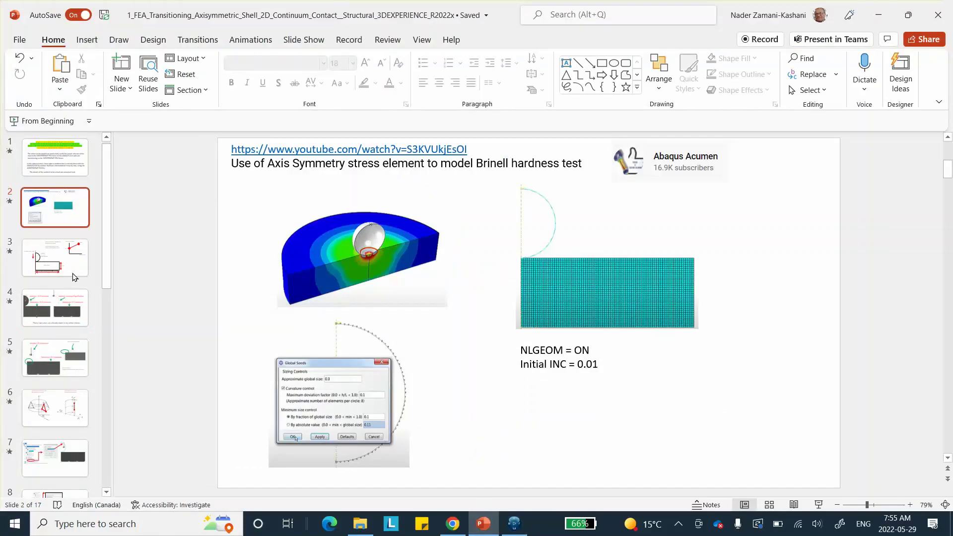
pyautogui.scroll(-2, 62, 308)
pyautogui.scroll(-5, 56, 322)
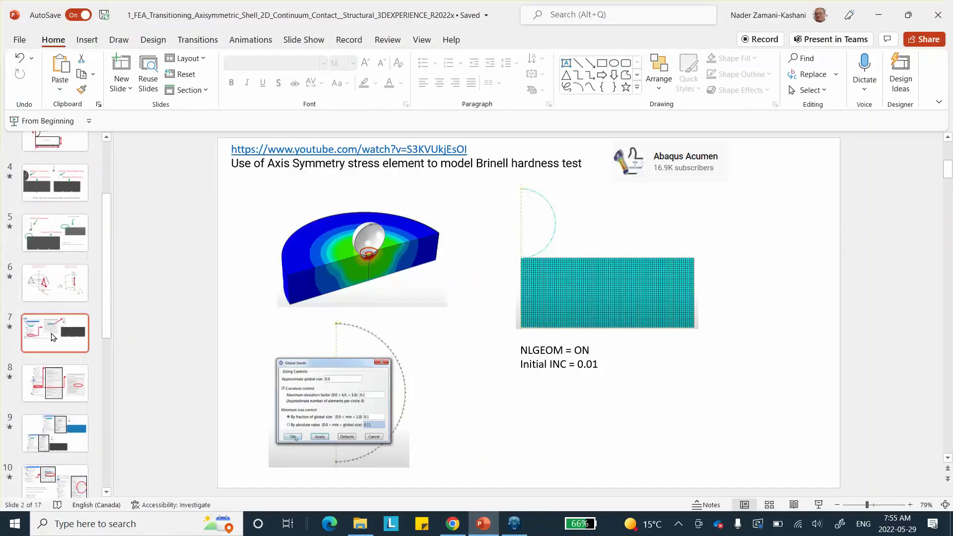
pyautogui.click(55, 343)
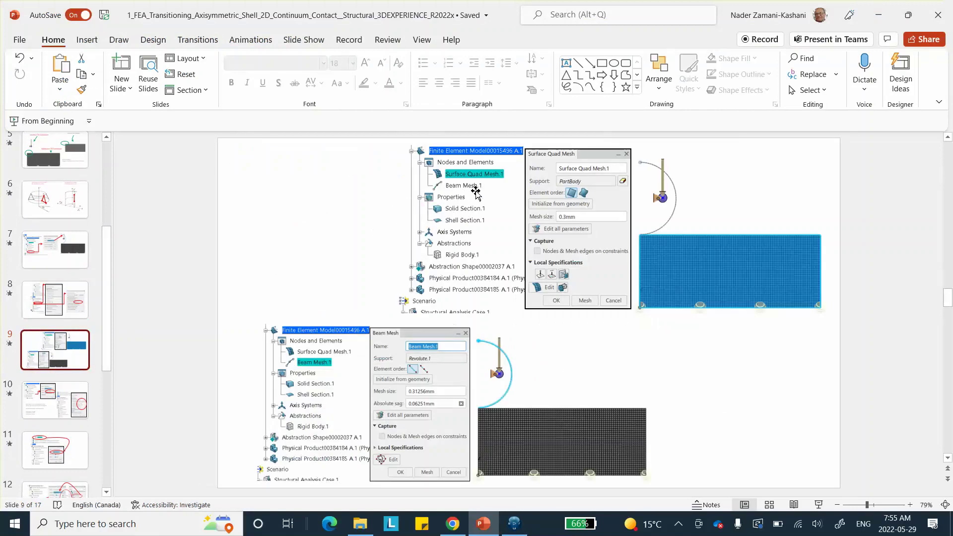
pyautogui.click(57, 410)
pyautogui.scroll(-3, 56, 439)
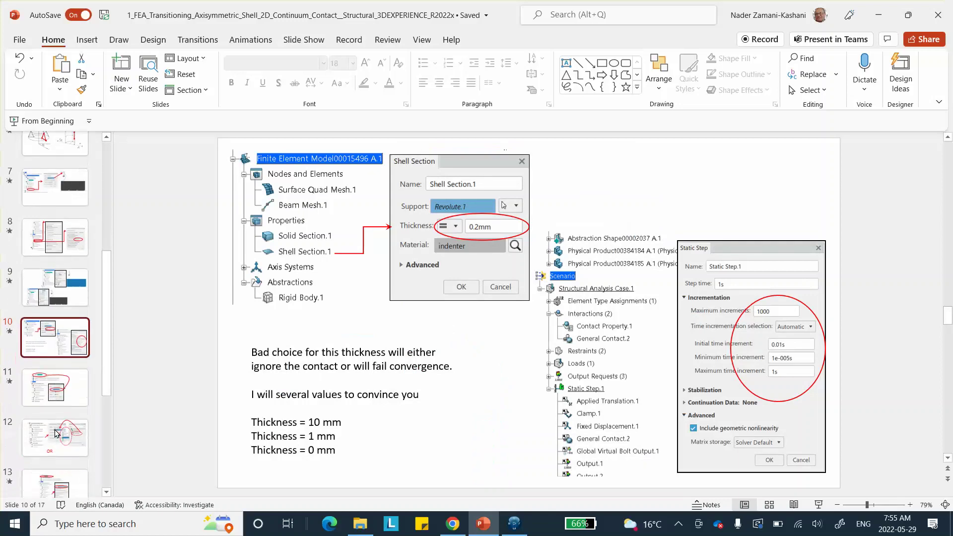
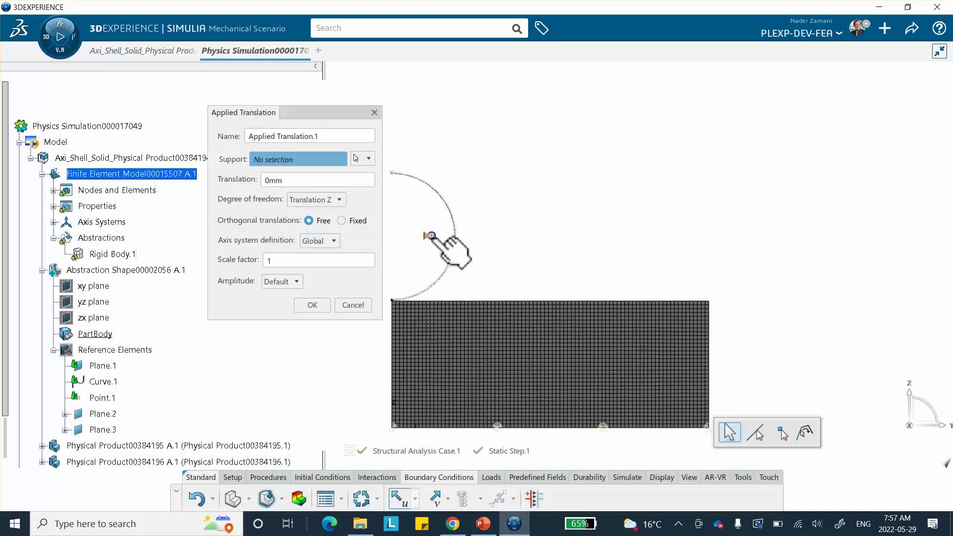
# Apply a translation of -1 mm along Z to the indenter's Rigid Body.1, checking the settings against slide 13 in PowerPoint.
pyautogui.click(440, 239)
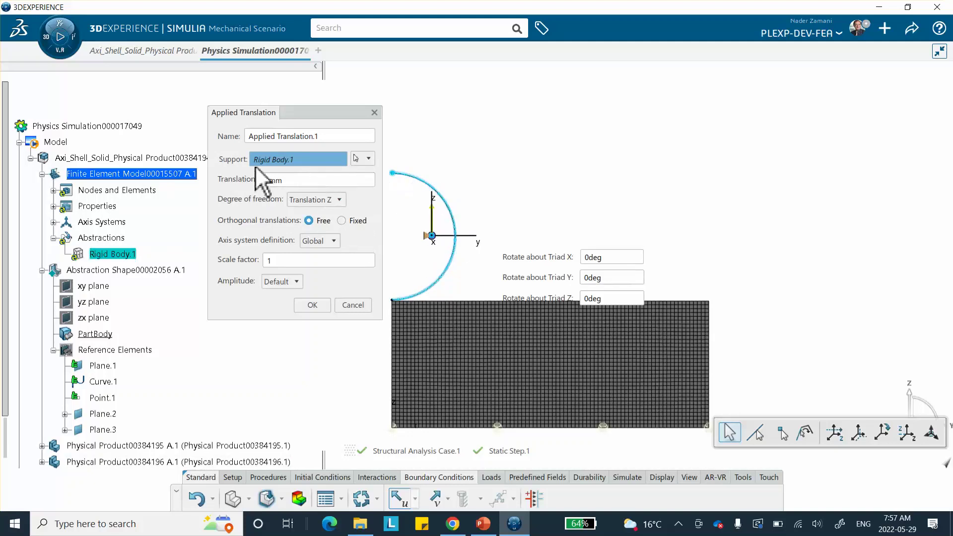
pyautogui.moveTo(282, 180); pyautogui.dragTo(241, 189)
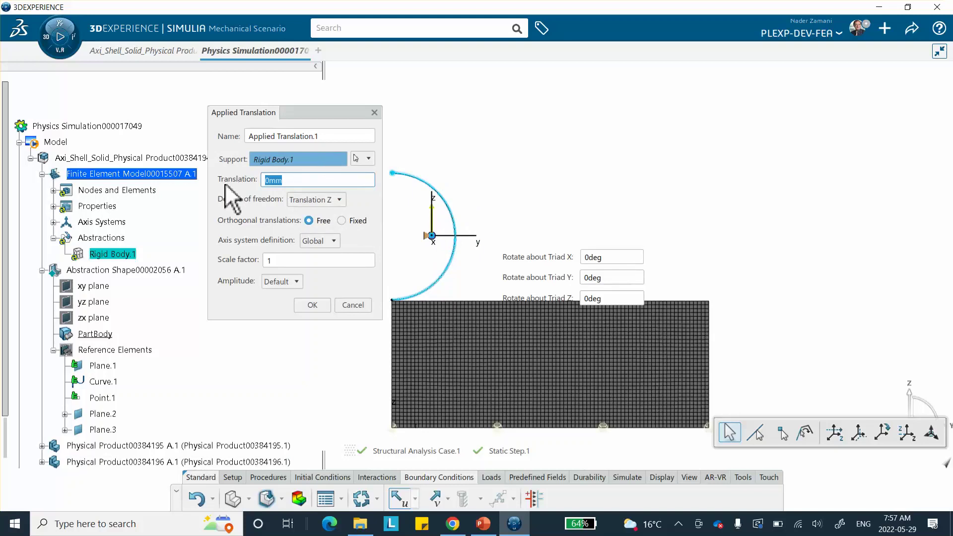
pyautogui.write('-1')
pyautogui.click(483, 523)
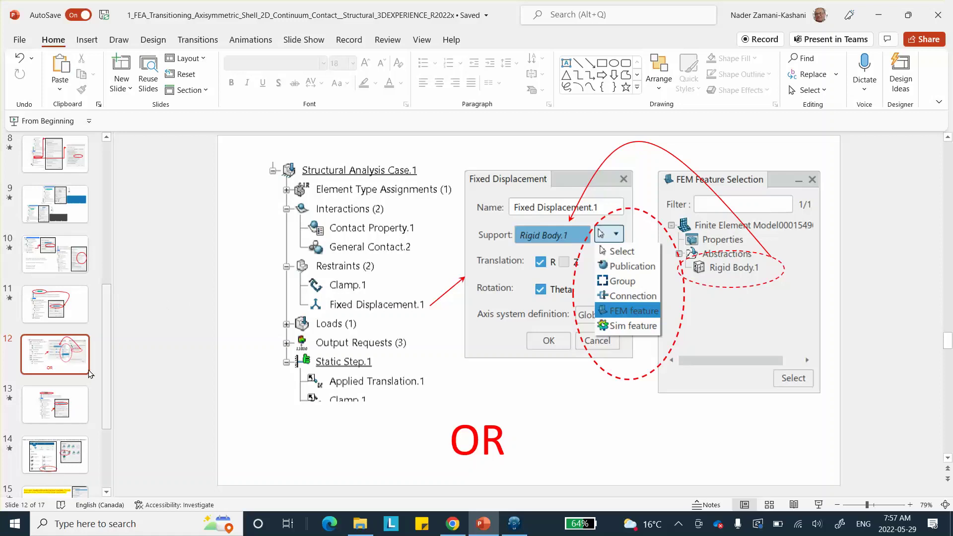
pyautogui.click(72, 404)
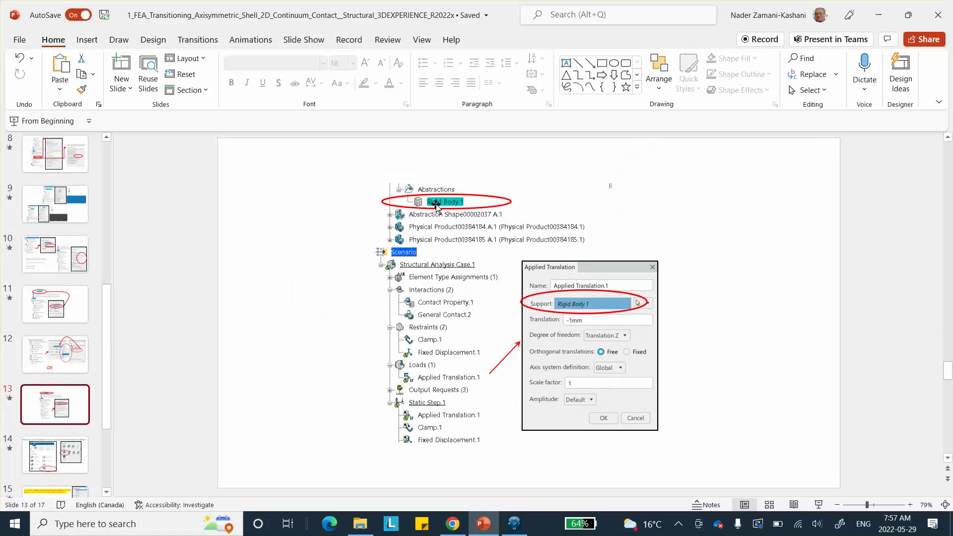
pyautogui.click(516, 522)
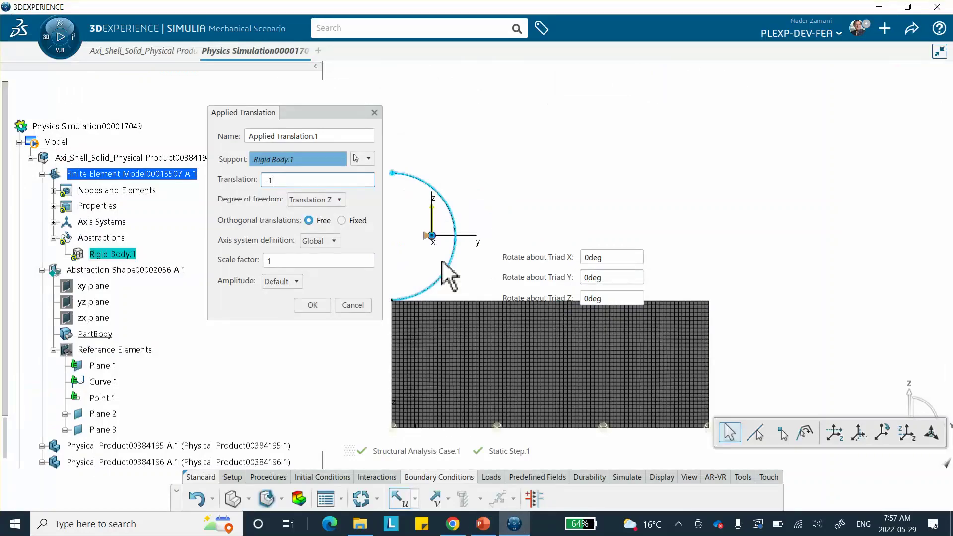
pyautogui.click(310, 305)
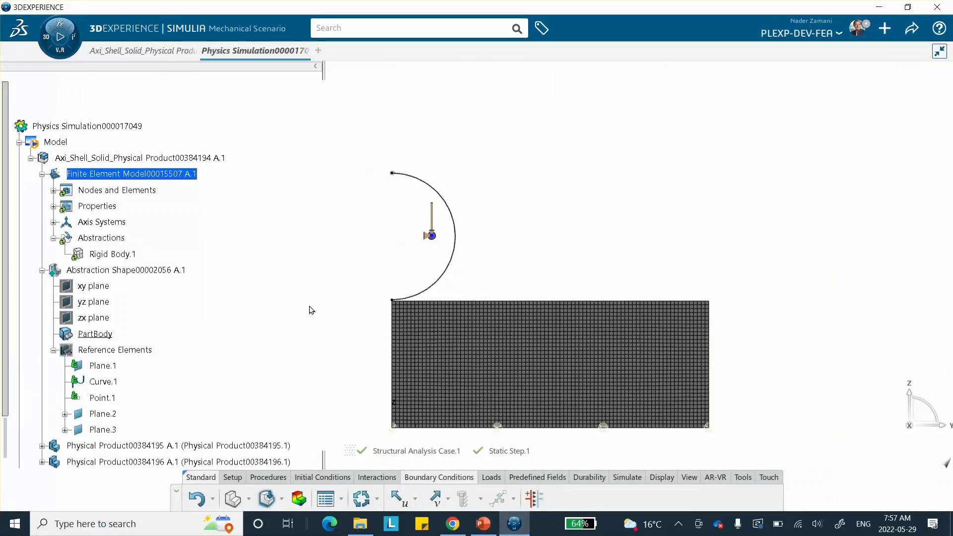
# Save the simulation.
pyautogui.click(911, 28)
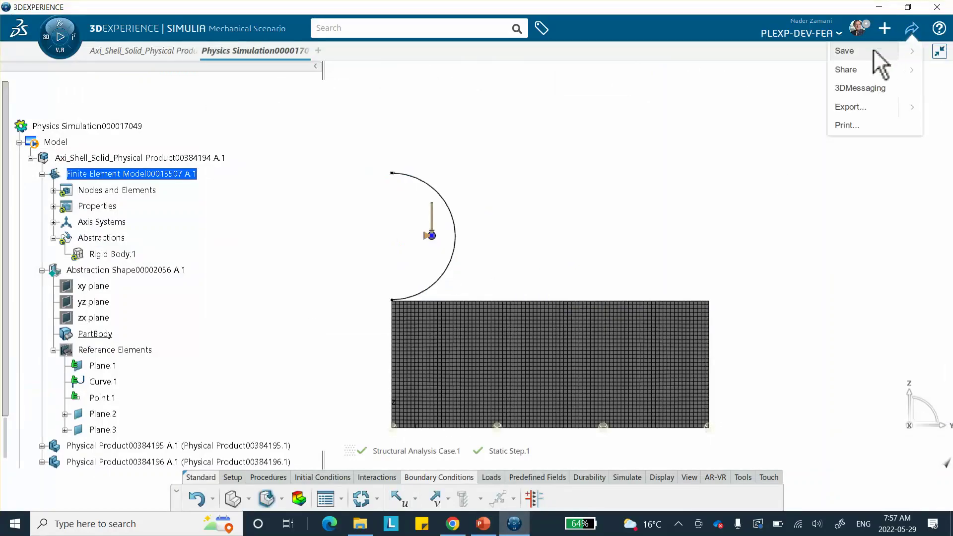
pyautogui.click(864, 52)
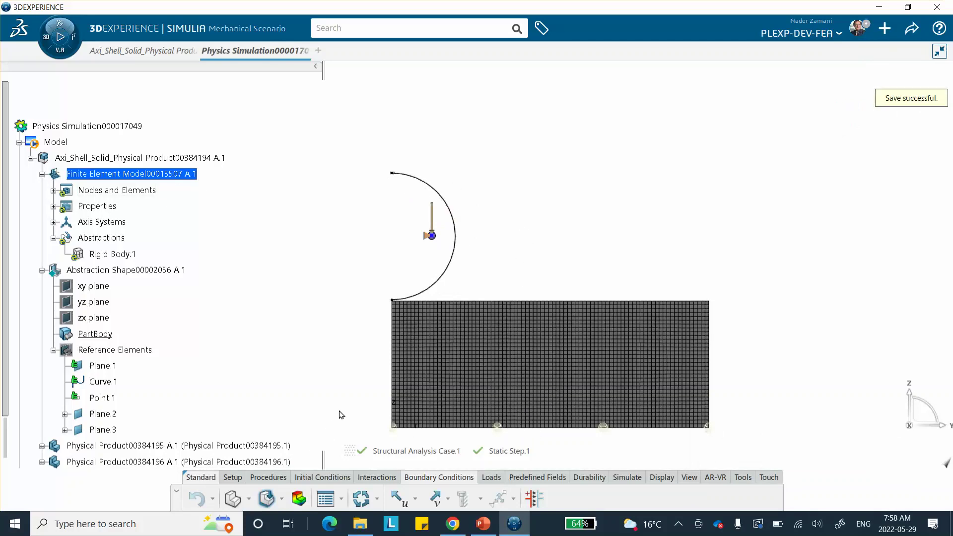
# Define a contact property with Coulomb tangential behavior, a friction coefficient of 0.5, and hard-contact normal behavior with separation allowed.
pyautogui.click(371, 477)
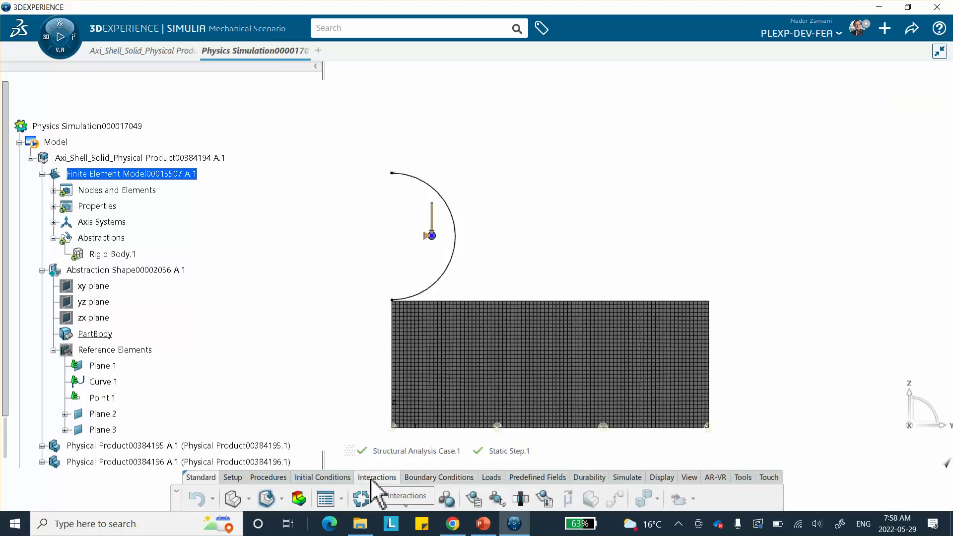
pyautogui.click(474, 498)
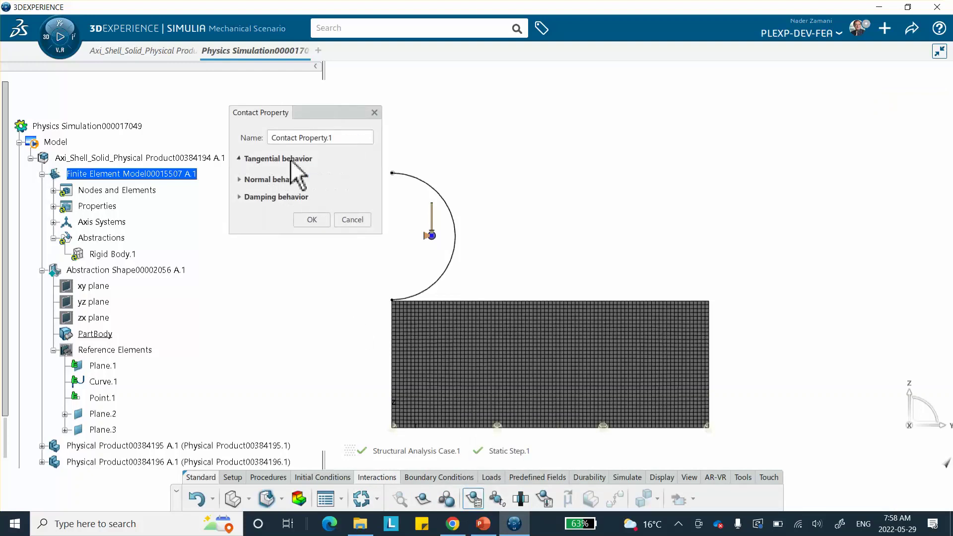
pyautogui.click(308, 158)
pyautogui.click(250, 174)
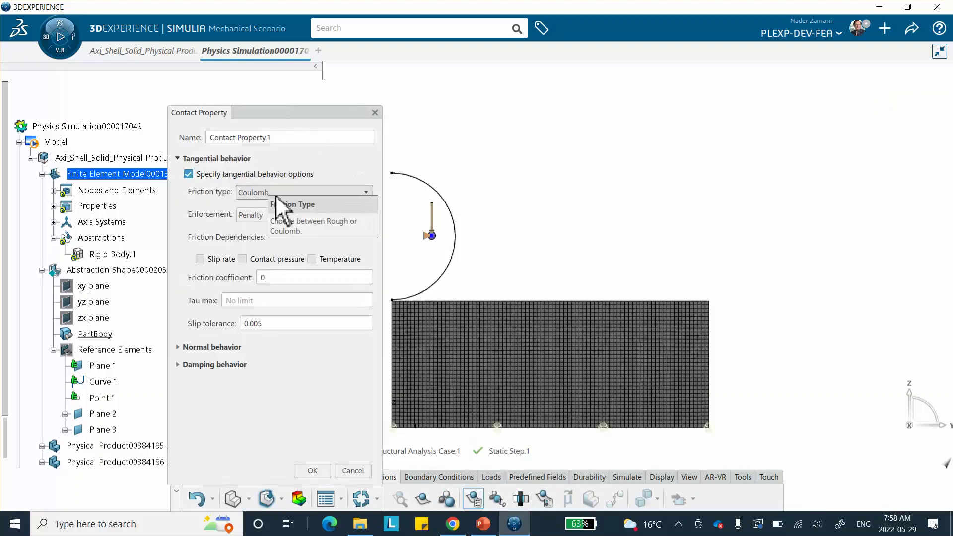
pyautogui.click(276, 280)
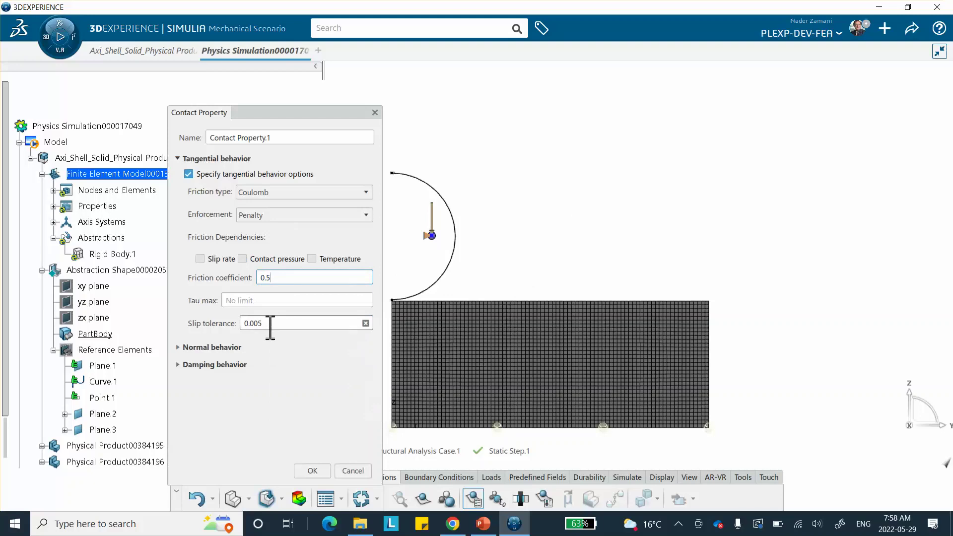
pyautogui.click(178, 347)
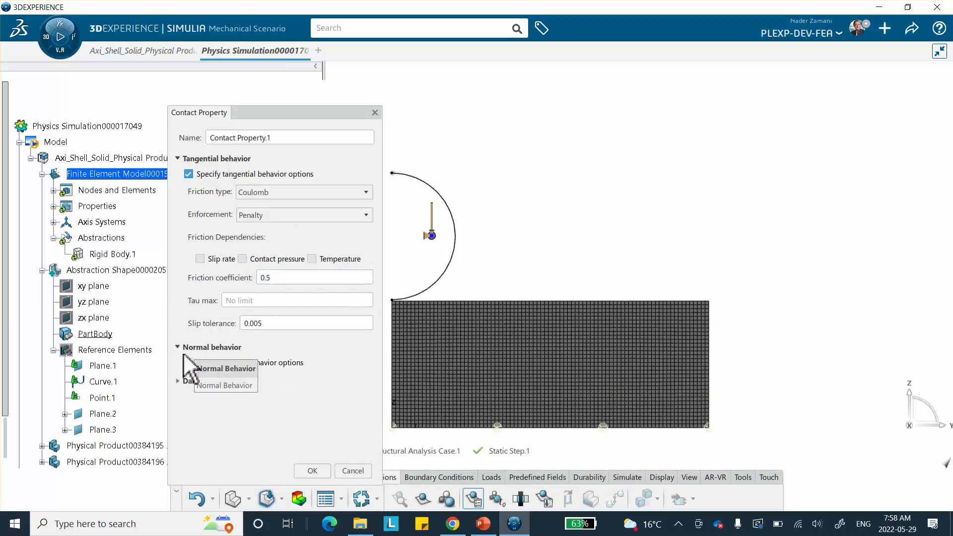
pyautogui.click(188, 363)
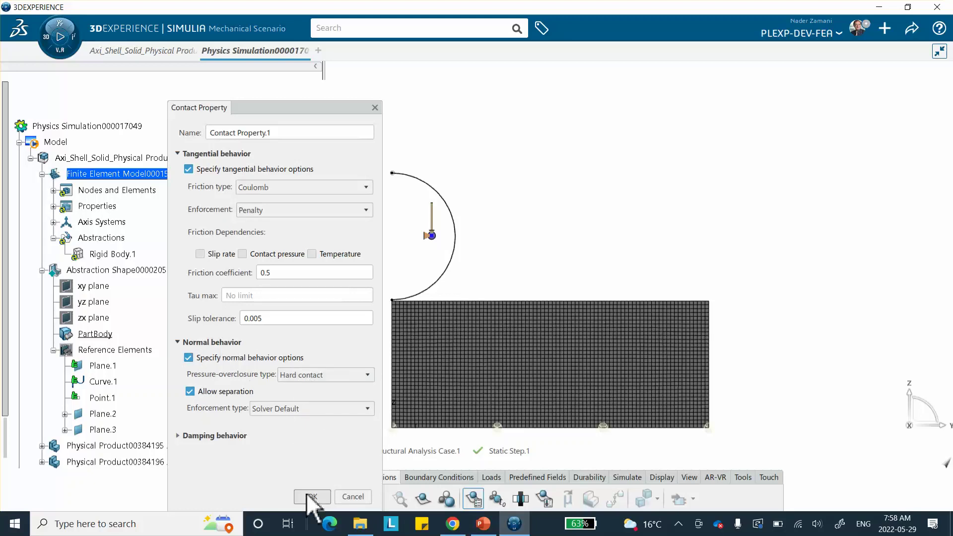
# Compare the contact property with slide 8 in PowerPoint, and switch back to 3DEXPERIENCE to accept it.
pyautogui.click(477, 526)
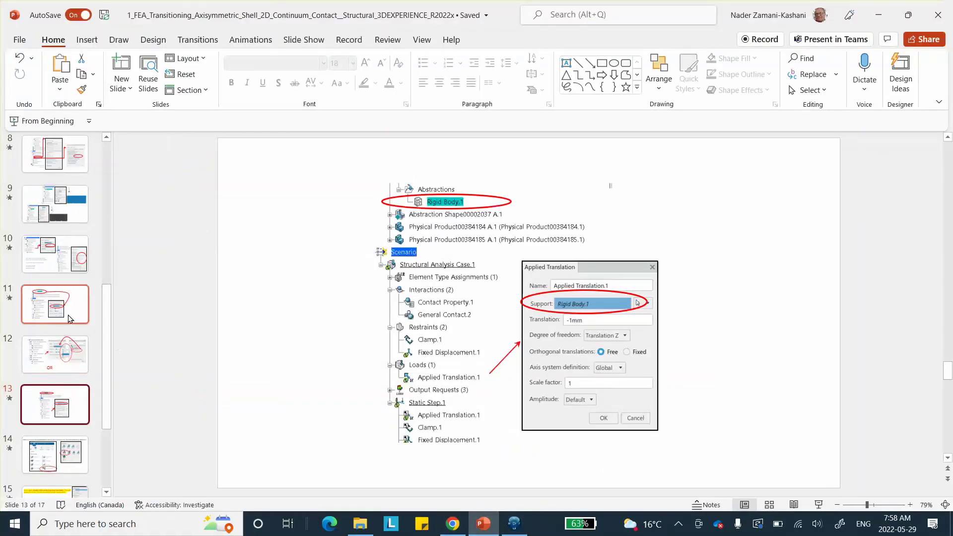
pyautogui.click(57, 170)
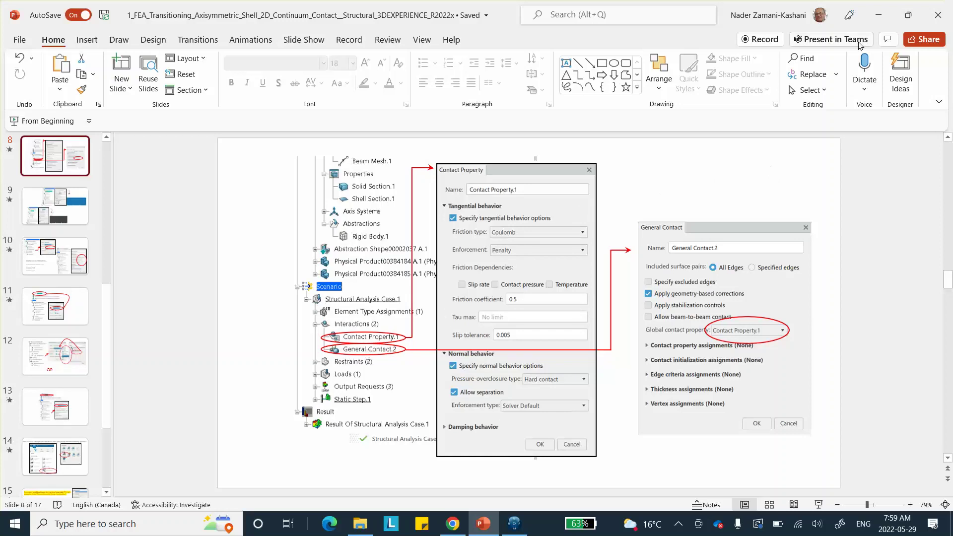
pyautogui.click(508, 519)
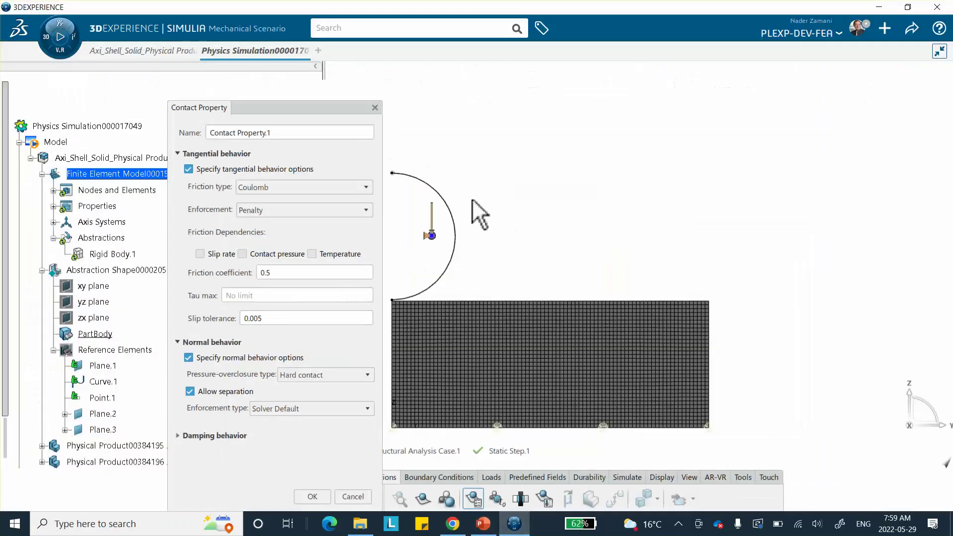
pyautogui.click(309, 496)
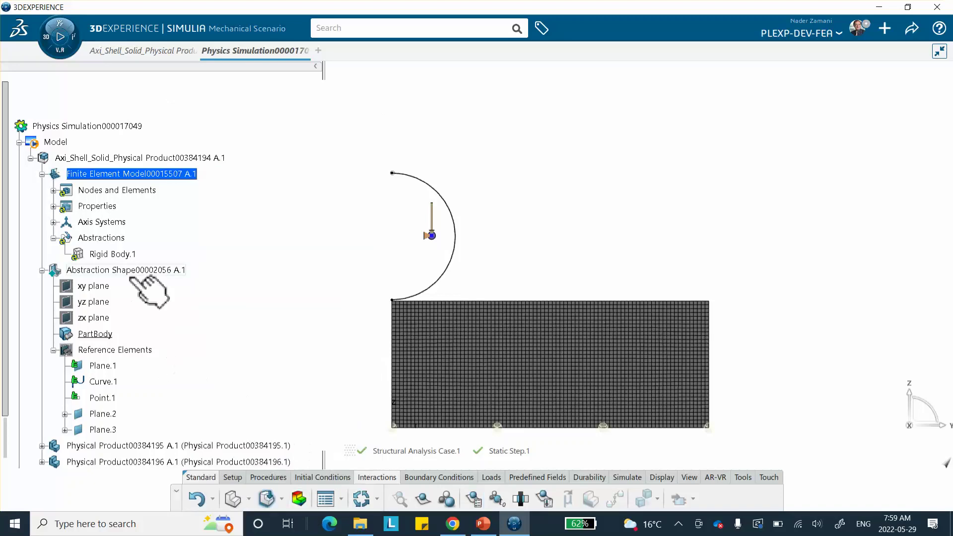
# Expand the structural analysis case in the tree, including its static step and interactions, to review their contents.
pyautogui.scroll(-3, 119, 306)
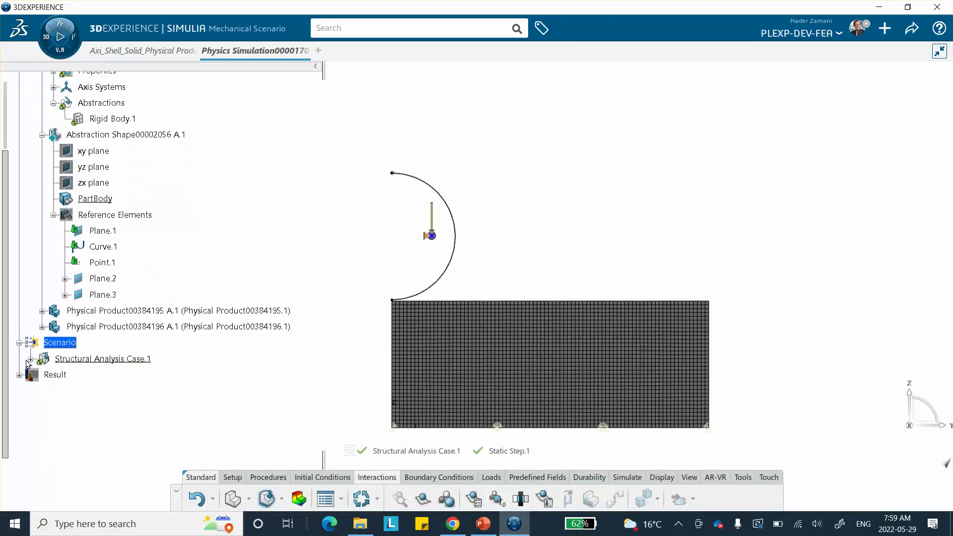
pyautogui.click(30, 359)
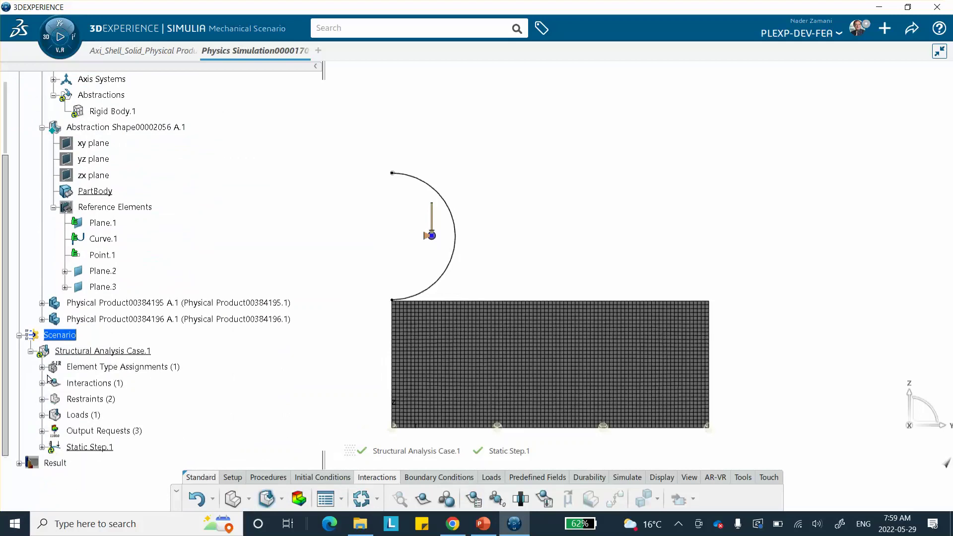
pyautogui.click(42, 447)
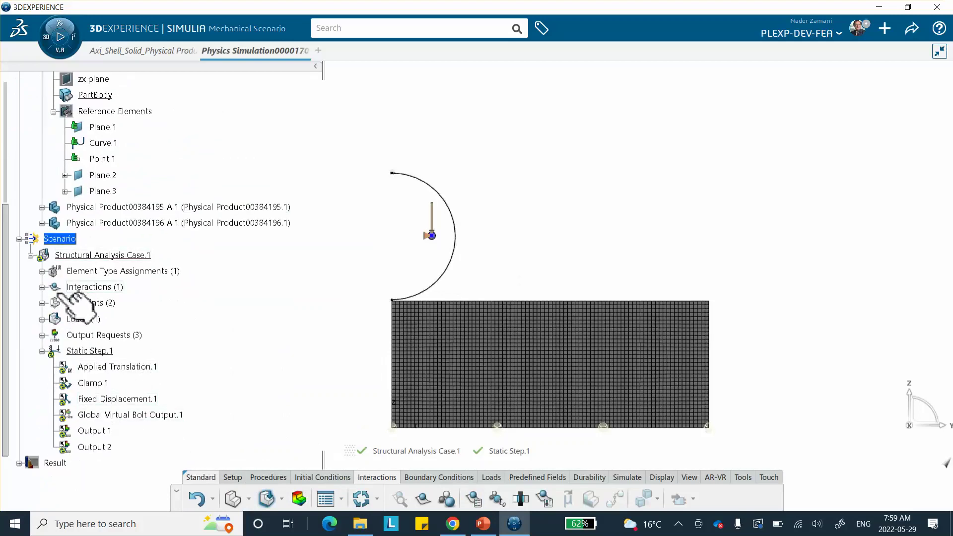
pyautogui.click(42, 288)
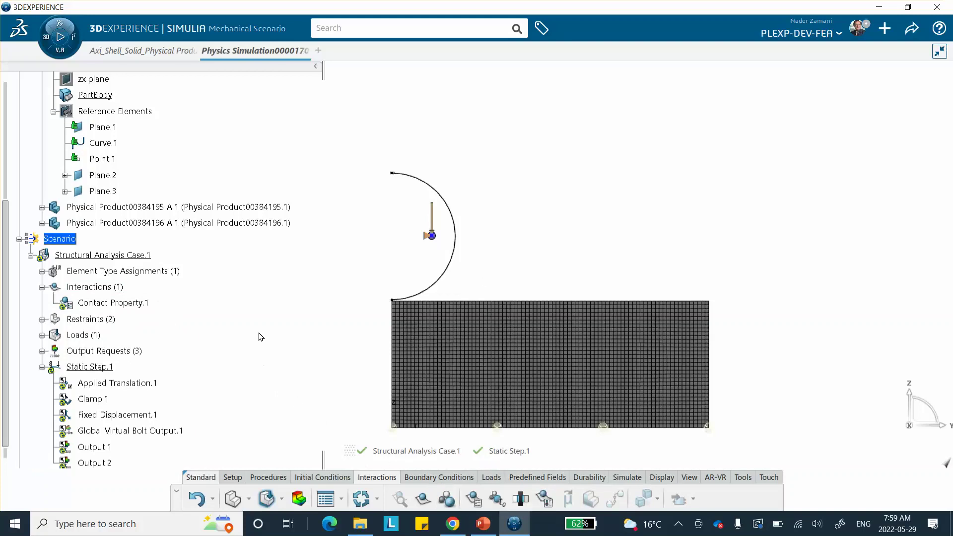
# Create a General Contact for all edges with Contact Property.1 as the global contact property, consulting slide 8 in PowerPoint.
pyautogui.click(447, 497)
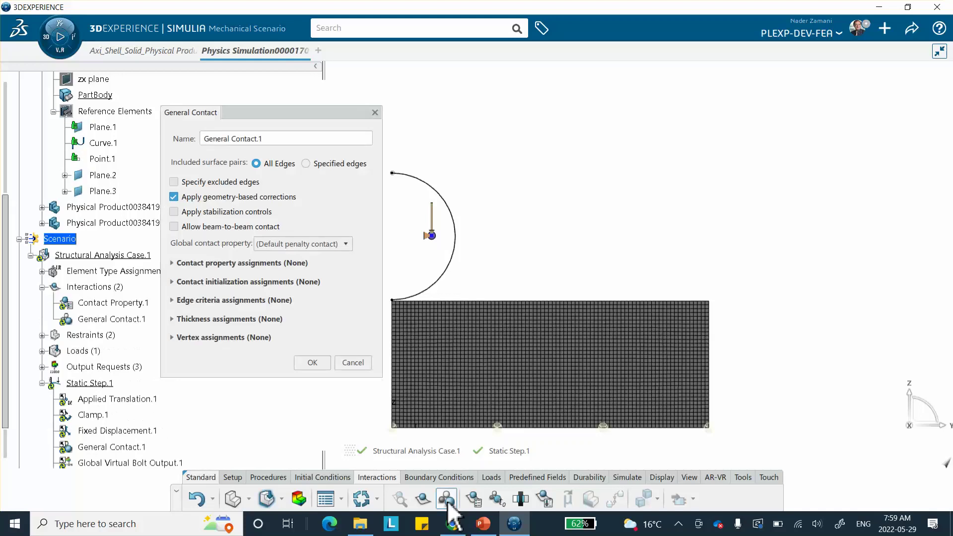
pyautogui.moveTo(240, 117); pyautogui.dragTo(614, 115)
pyautogui.click(483, 523)
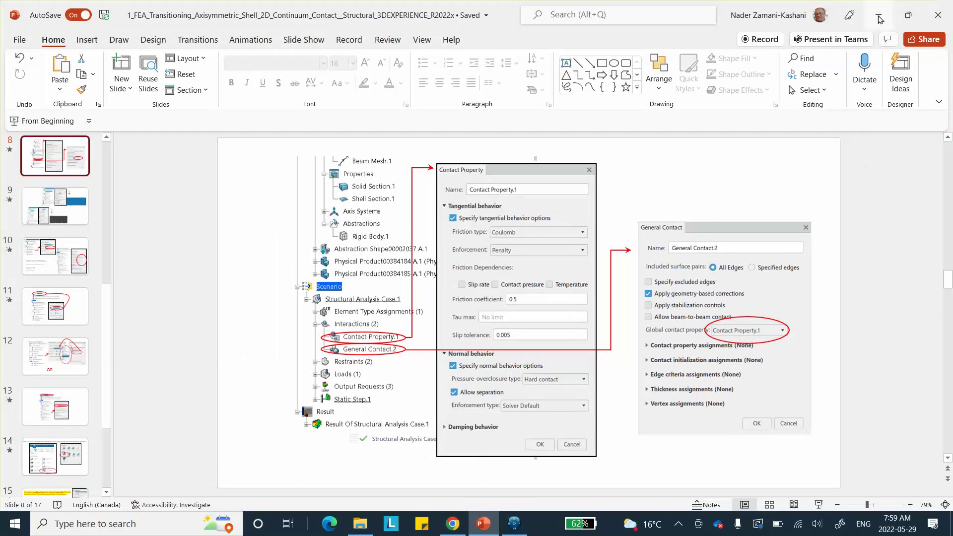
pyautogui.hotkey('alt', 'Tab')
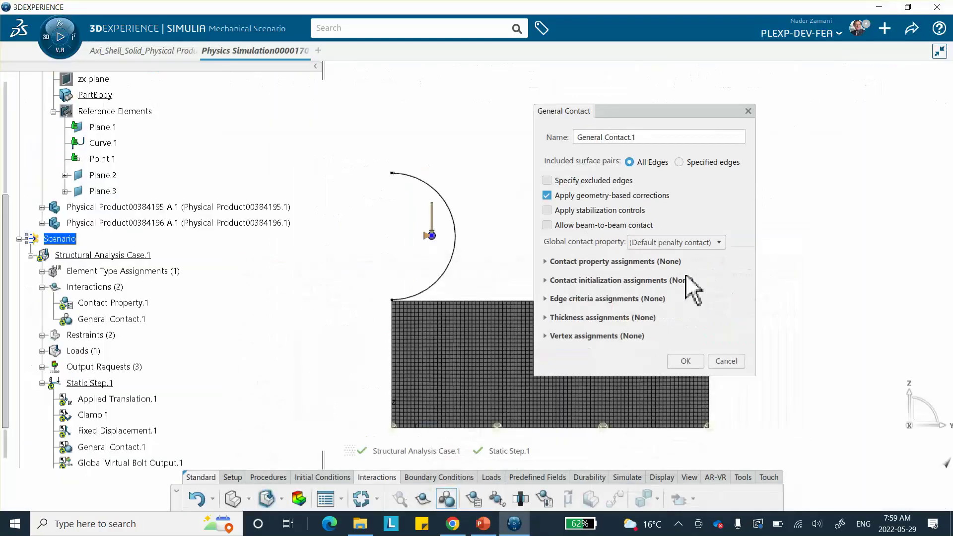
pyautogui.click(720, 244)
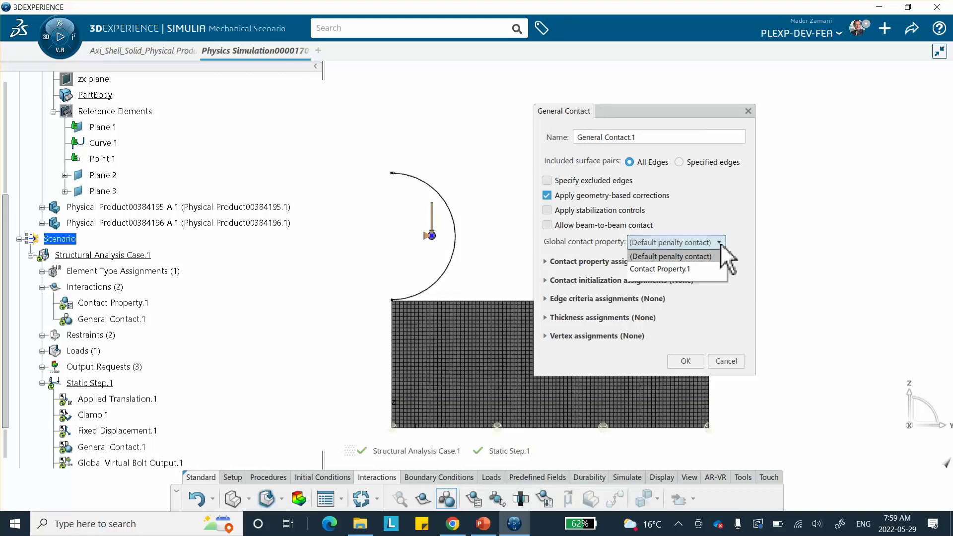
pyautogui.click(701, 268)
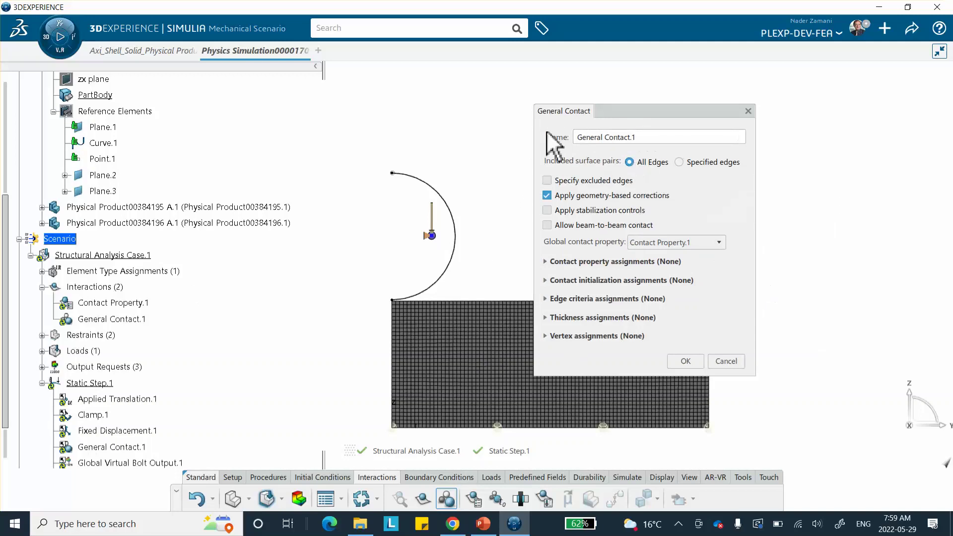
pyautogui.click(686, 361)
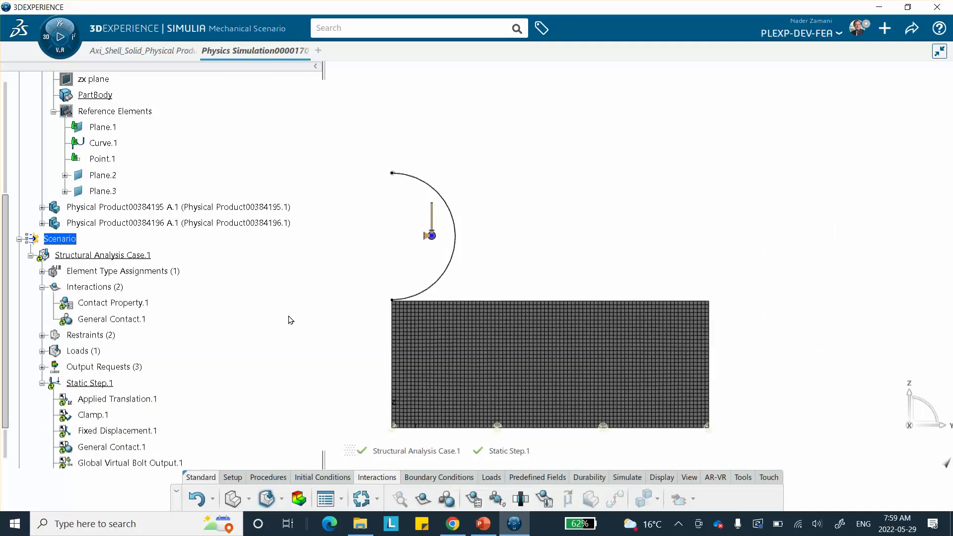
# Review the Global Element Type Assignment of the structural analysis case, checking the formulations for the shell and solid sections.
pyautogui.scroll(-3, 201, 308)
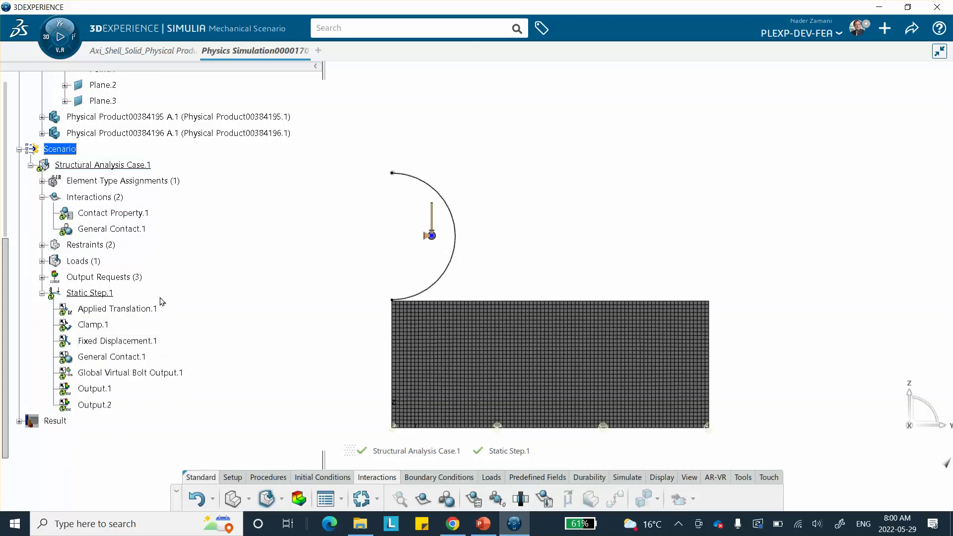
pyautogui.click(42, 181)
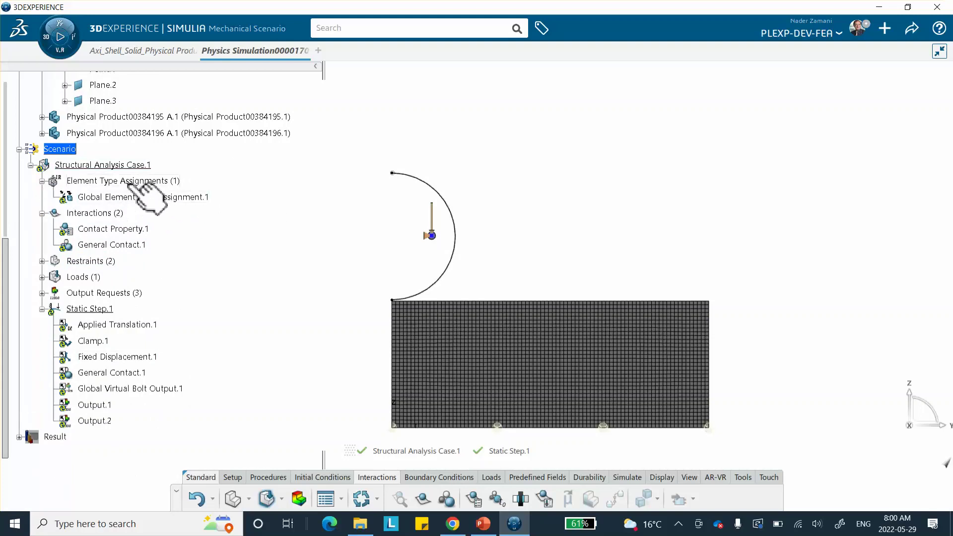
pyautogui.click(131, 198)
pyautogui.doubleClick(130, 198)
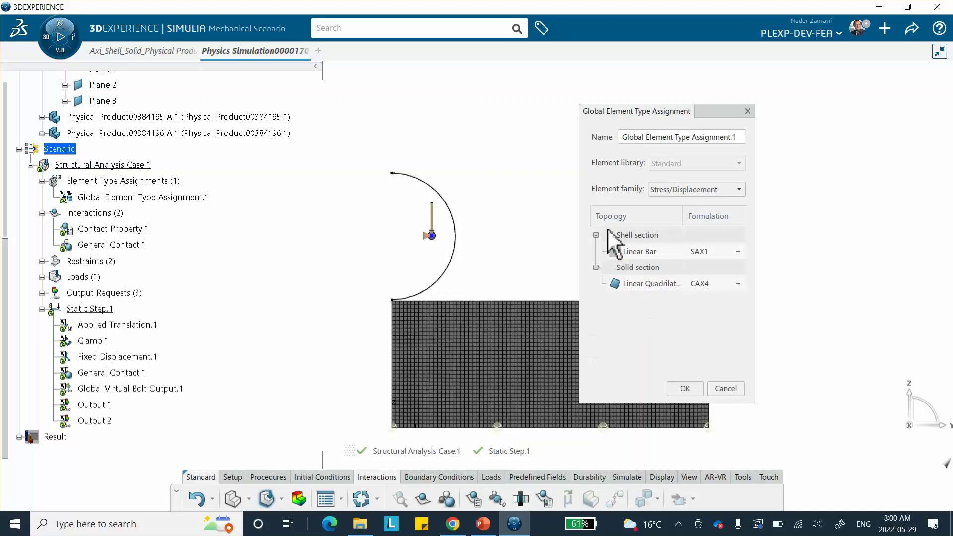
pyautogui.click(685, 388)
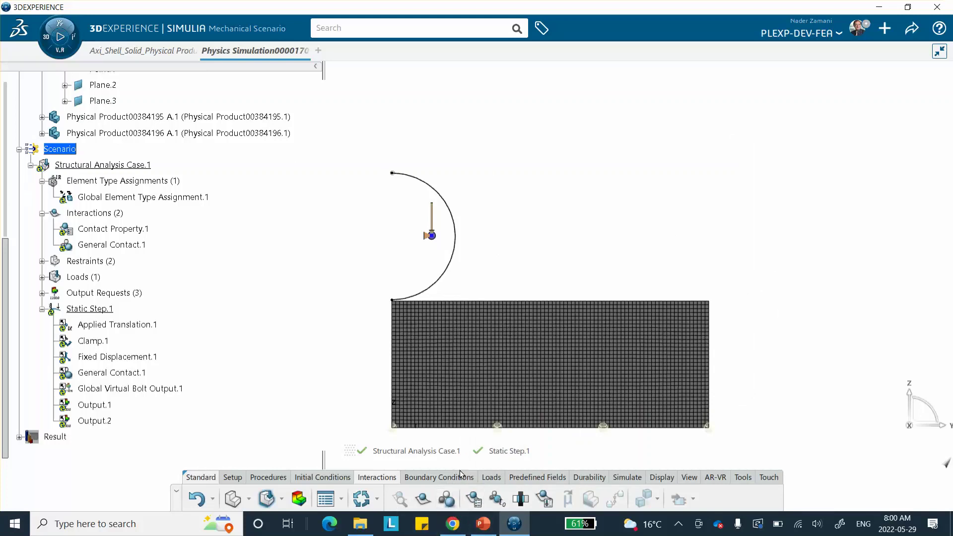
# Save the simulation, and run the model and scenario checks together with the simulation checks.
pyautogui.click(911, 30)
pyautogui.click(883, 52)
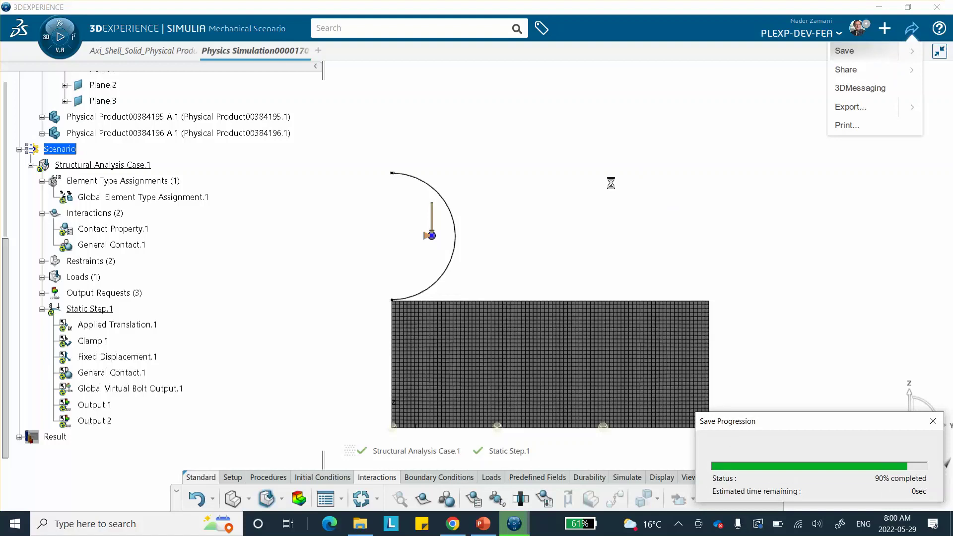
pyautogui.click(625, 477)
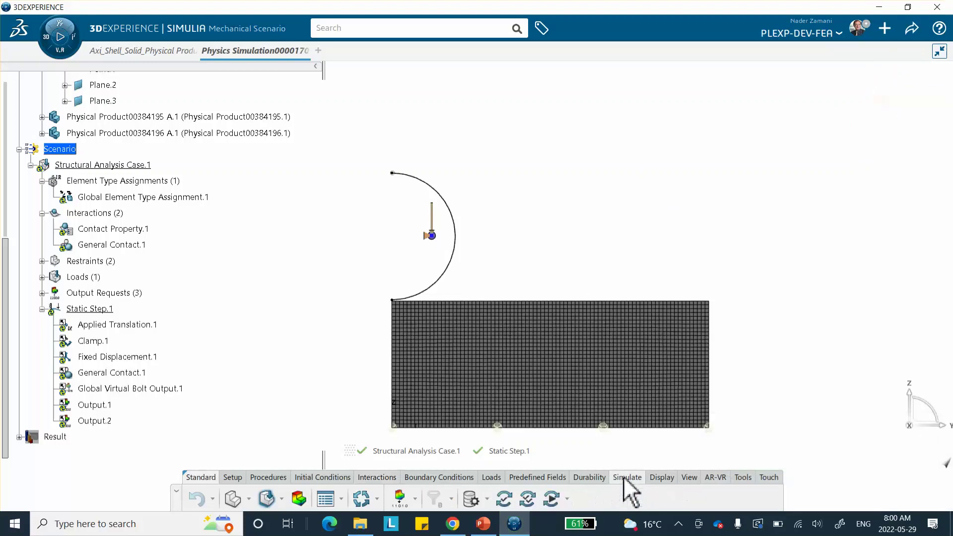
pyautogui.click(504, 498)
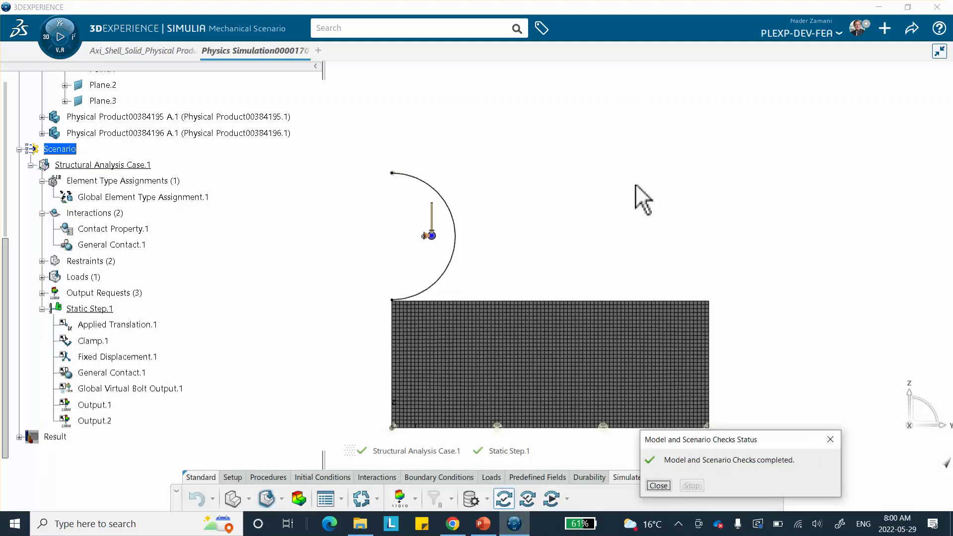
pyautogui.click(659, 485)
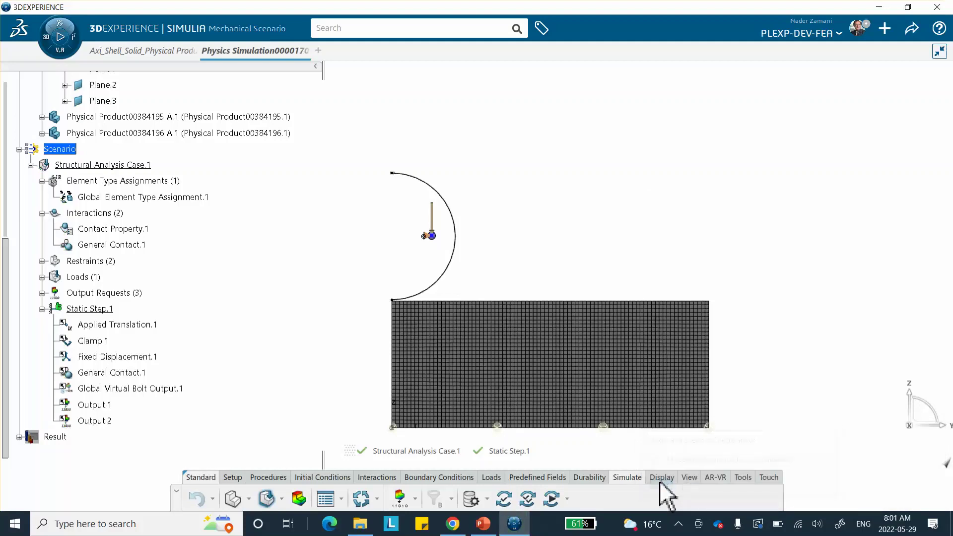
pyautogui.click(527, 499)
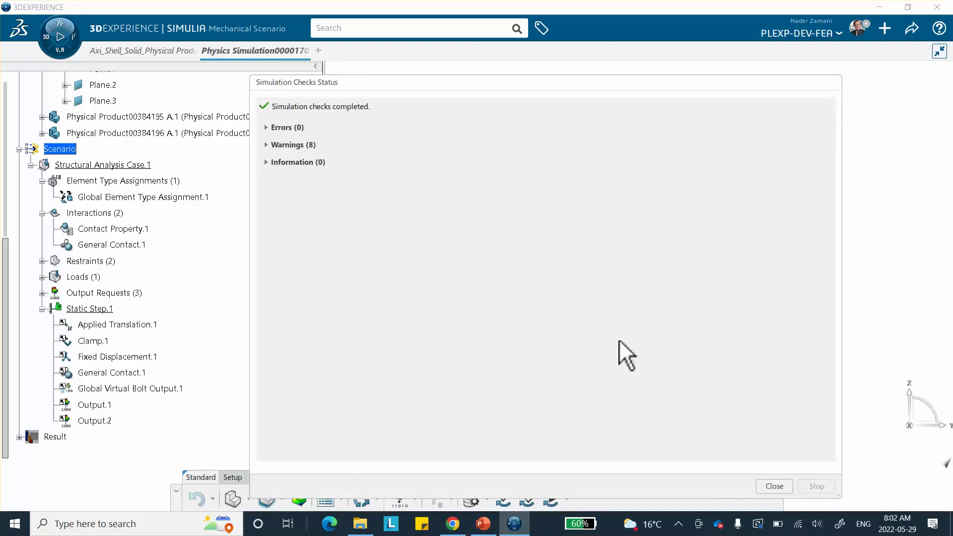
pyautogui.click(774, 487)
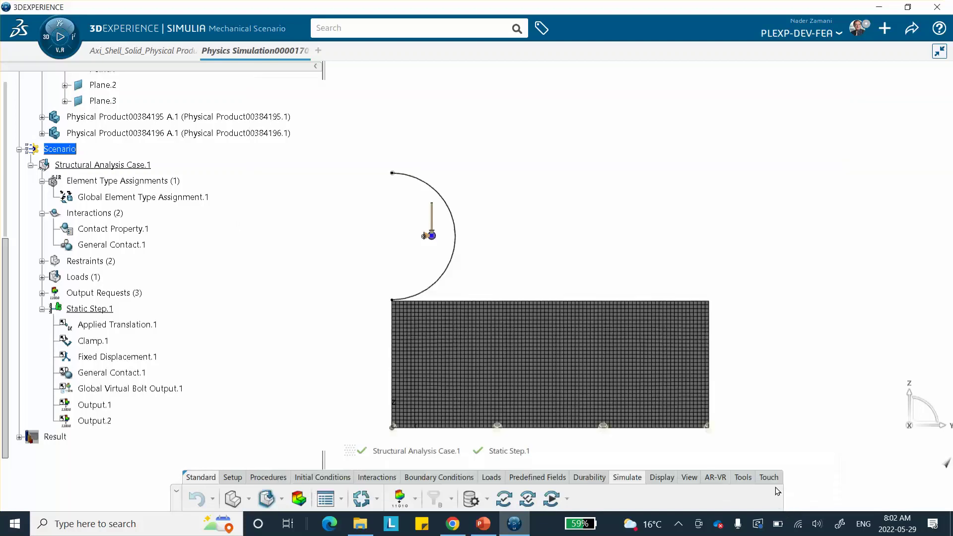
# Run the structural analysis case locally in interactive mode on 4 cores, following the solver iterations until the run ends.
pyautogui.click(551, 499)
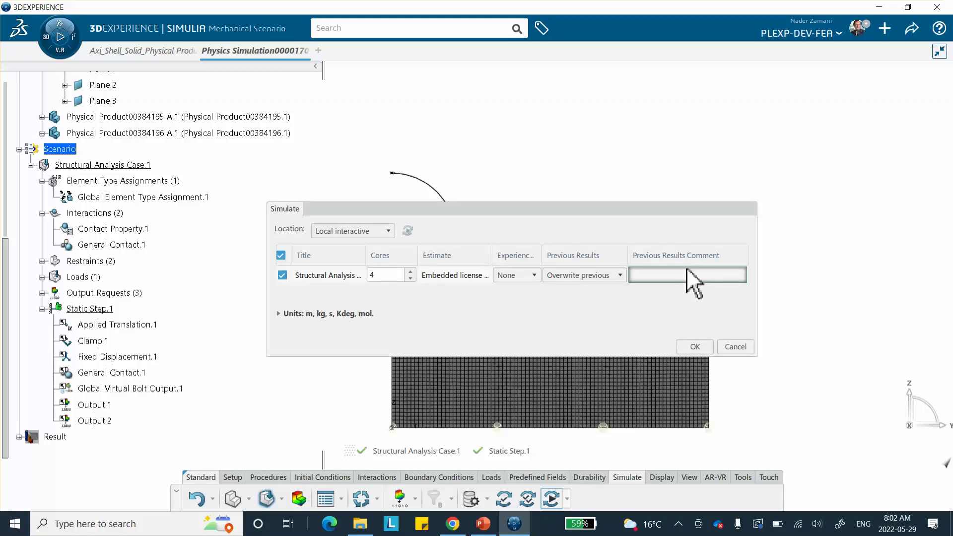
pyautogui.click(695, 346)
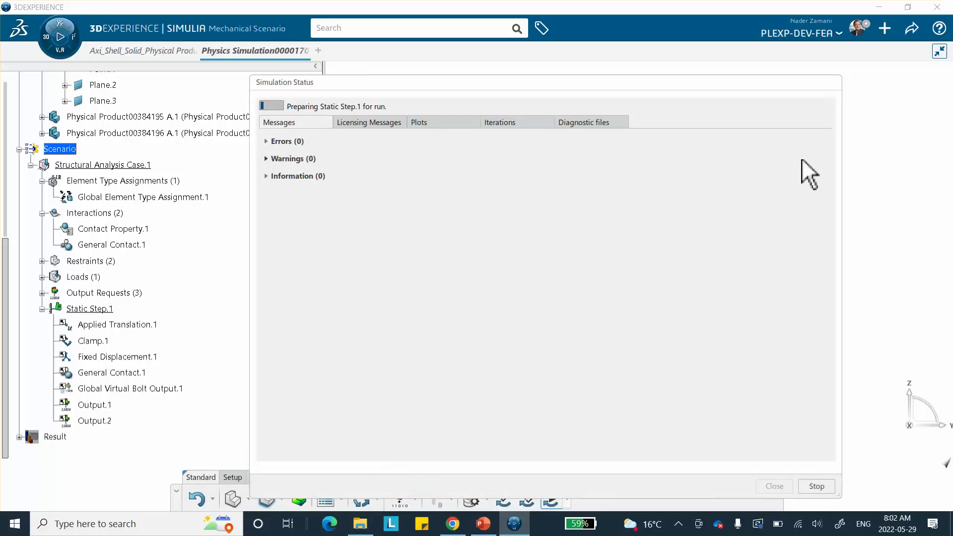
pyautogui.moveTo(539, 125); pyautogui.dragTo(511, 132)
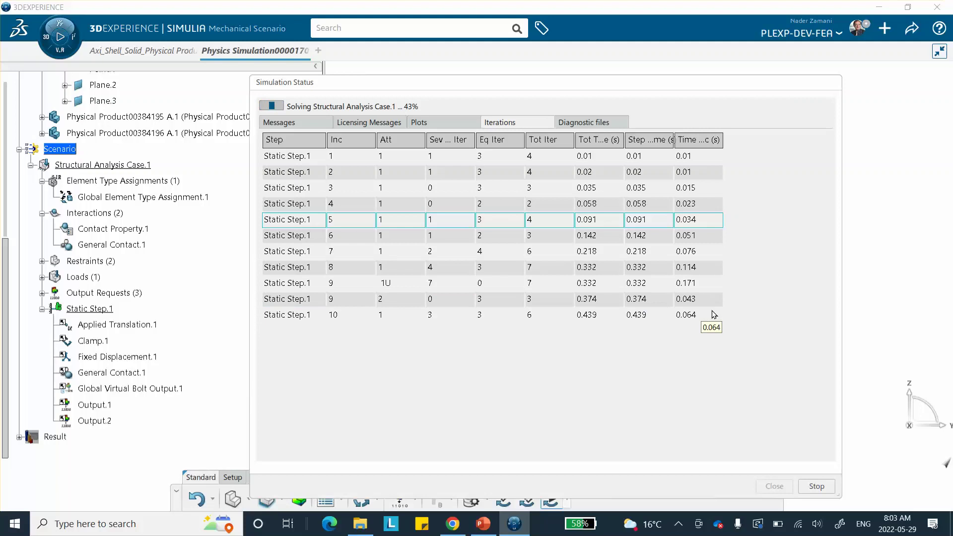
pyautogui.click(712, 327)
pyautogui.click(386, 284)
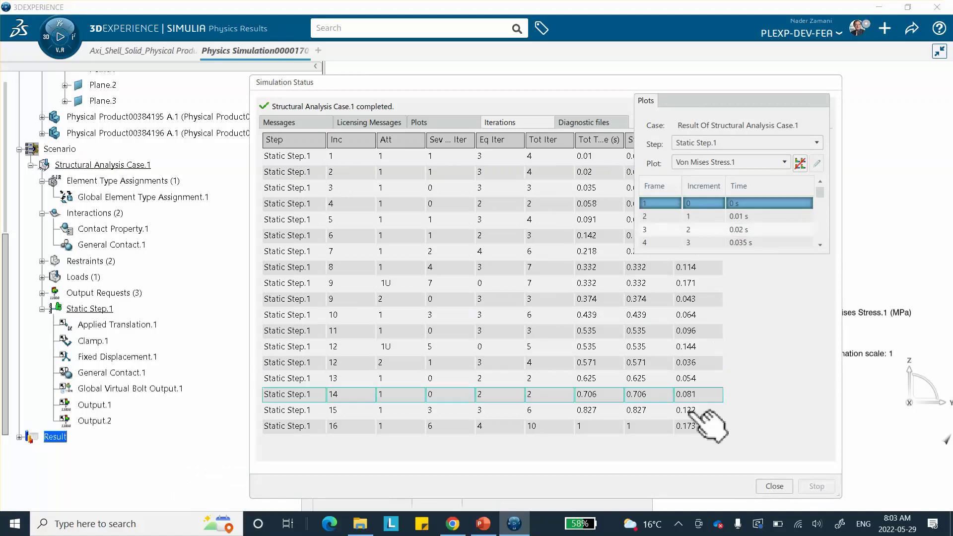
pyautogui.click(769, 485)
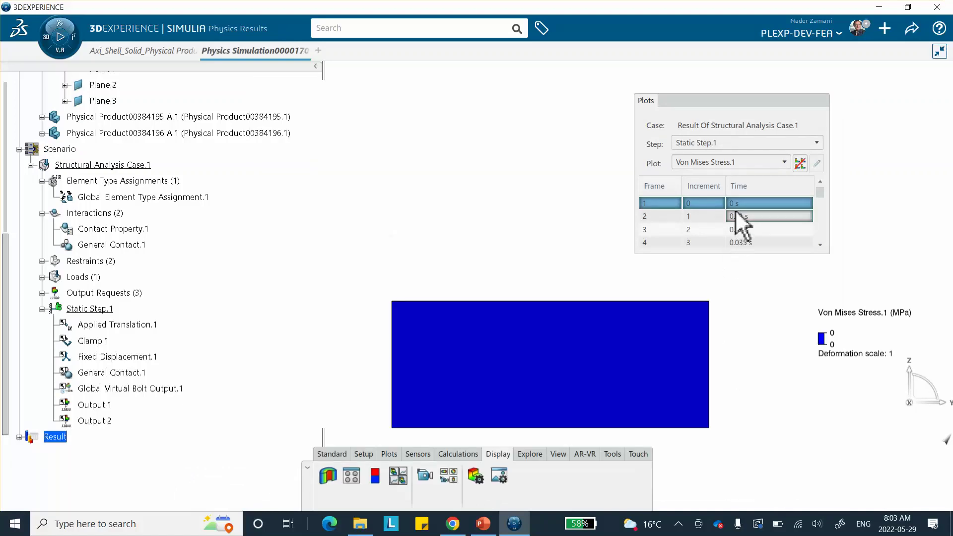
# Step through the frames of the Von Mises Stress.1 plot up to the last one at 1 s to examine the indentation stresses.
pyautogui.moveTo(605, 377); pyautogui.dragTo(487, 366, button='middle')
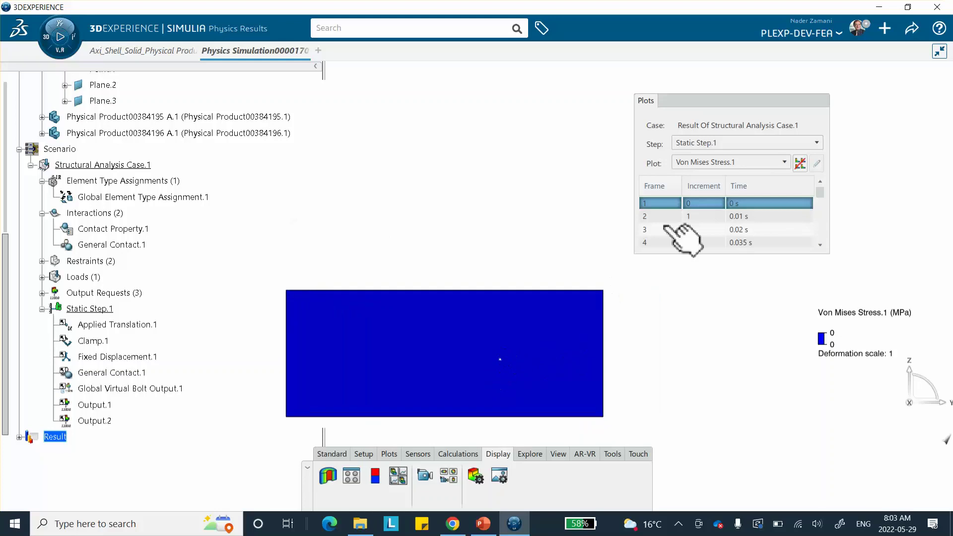
pyautogui.click(717, 217)
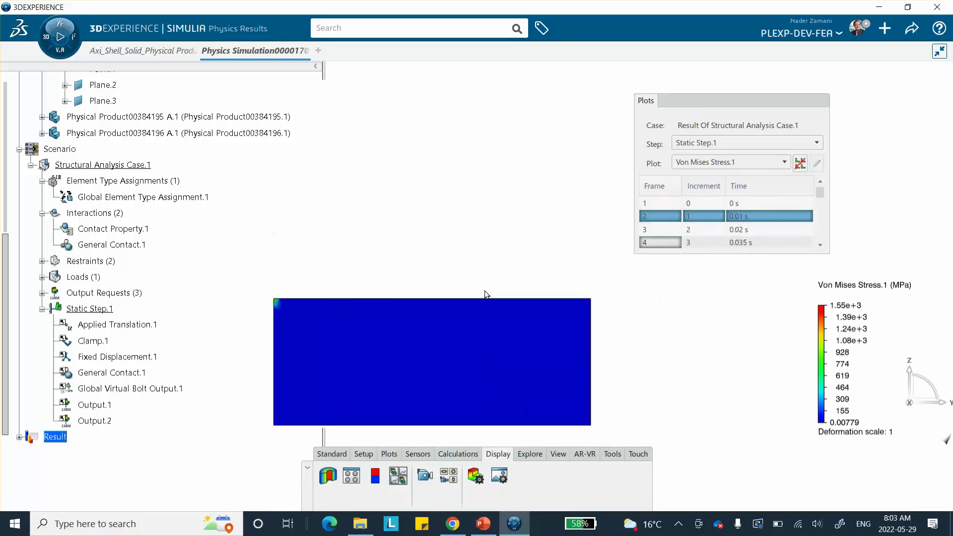
pyautogui.scroll(-1, 680, 204)
pyautogui.click(682, 217)
pyautogui.click(705, 242)
pyautogui.scroll(-4, 705, 243)
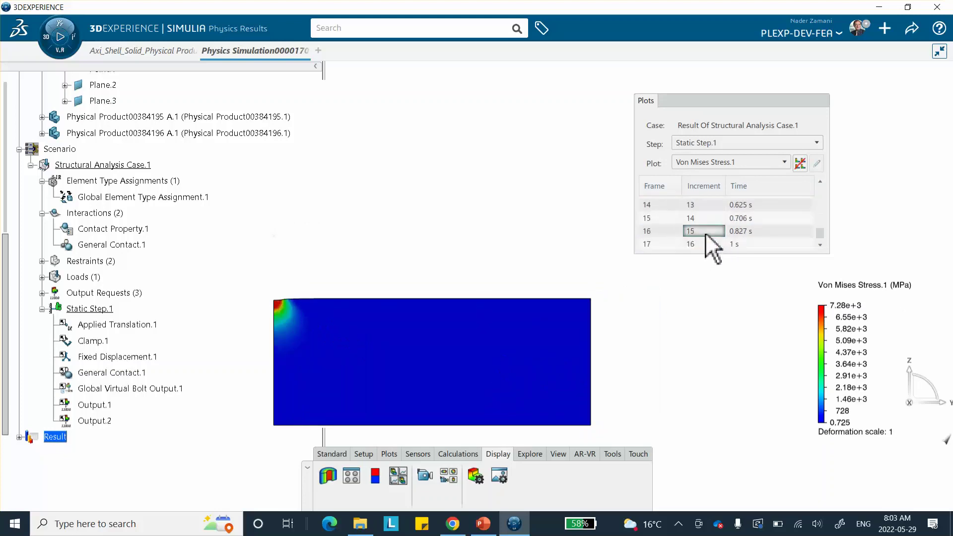
pyautogui.click(697, 244)
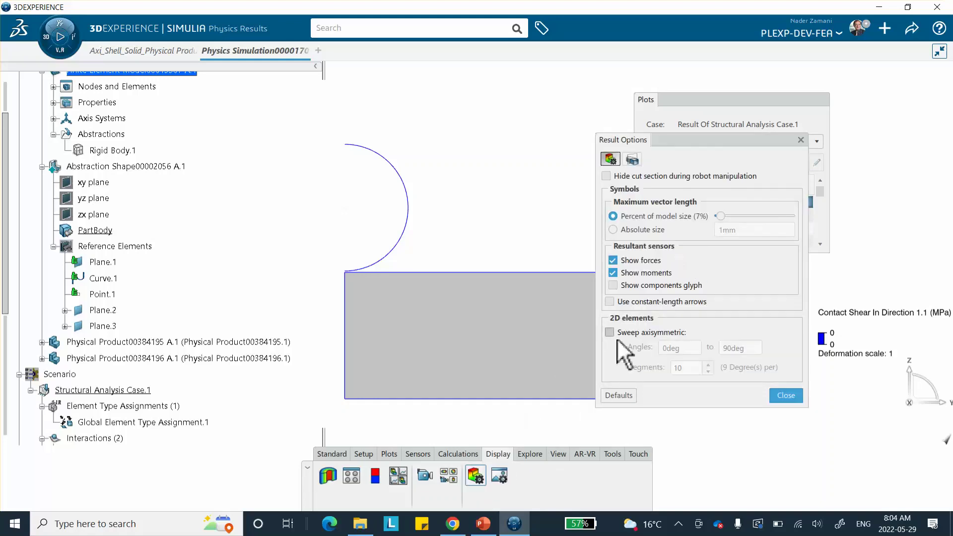
# Sweep the axisymmetric 2D elements in the result display from 0 to 360 degrees with 100 segments.
pyautogui.click(615, 334)
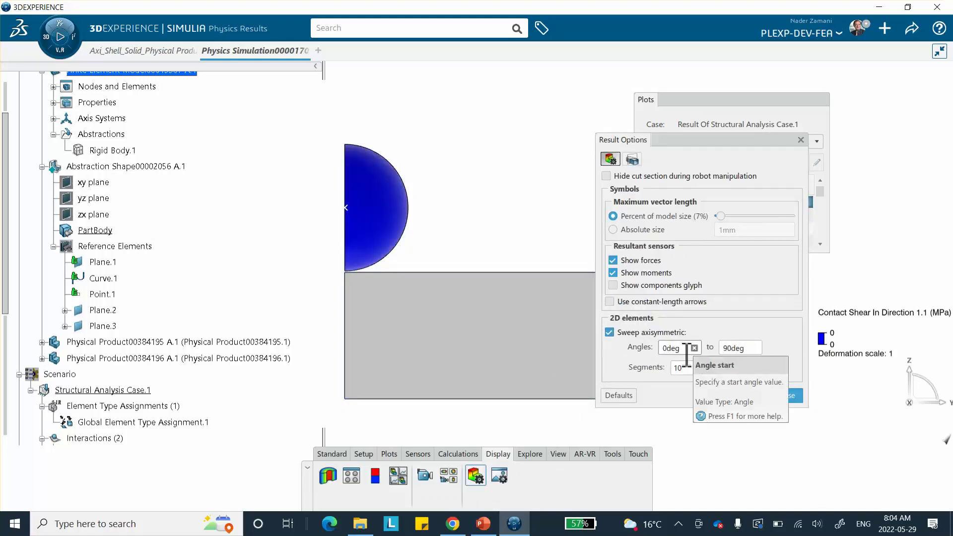
pyautogui.doubleClick(742, 348)
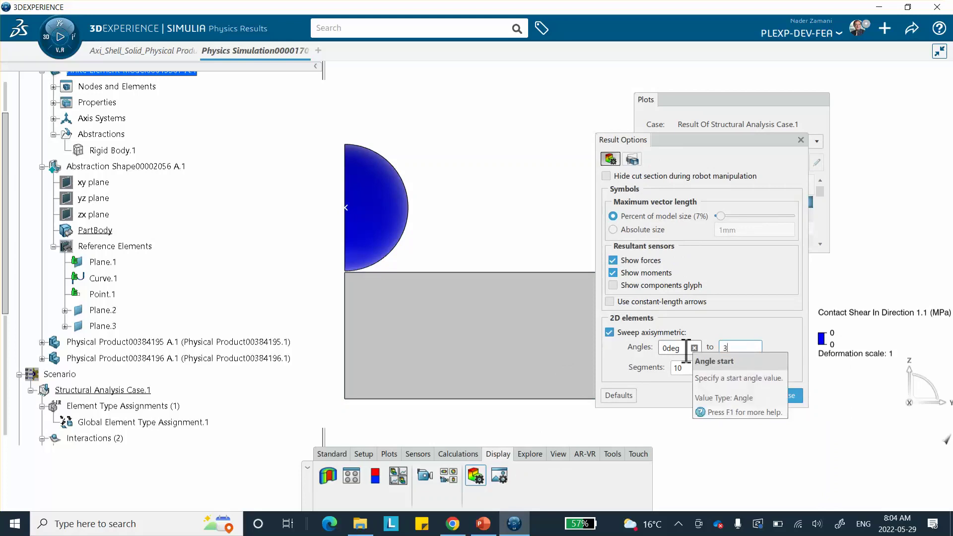
pyautogui.click(683, 367)
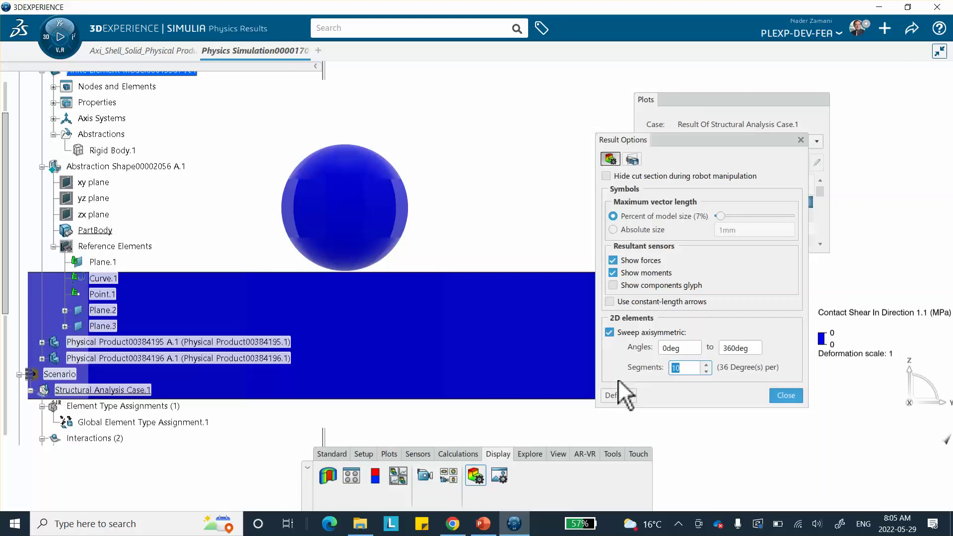
pyautogui.write('100')
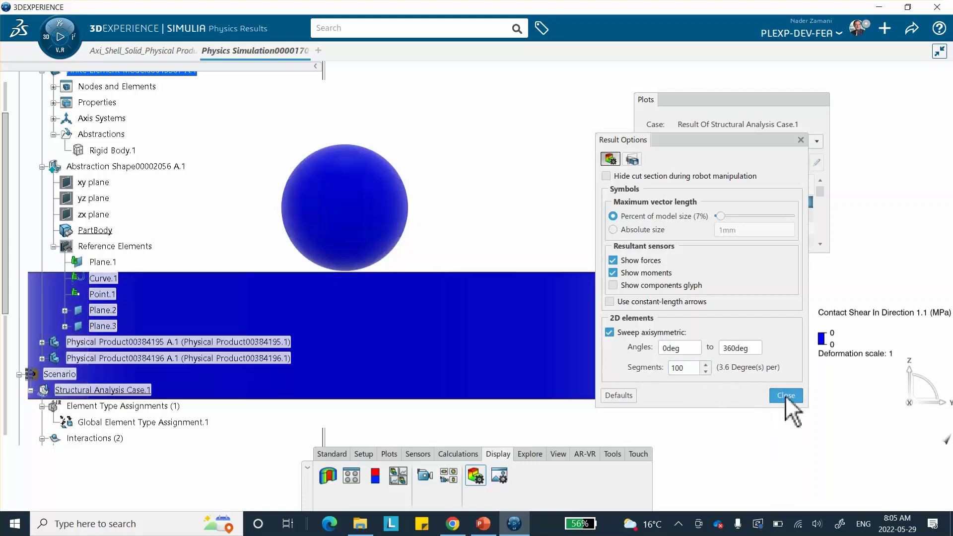
pyautogui.click(784, 396)
# Display the Von Mises Stress.1 plot on the swept 3D model at the final frame, 1 s.
pyautogui.moveTo(549, 193); pyautogui.dragTo(555, 326, button='middle')
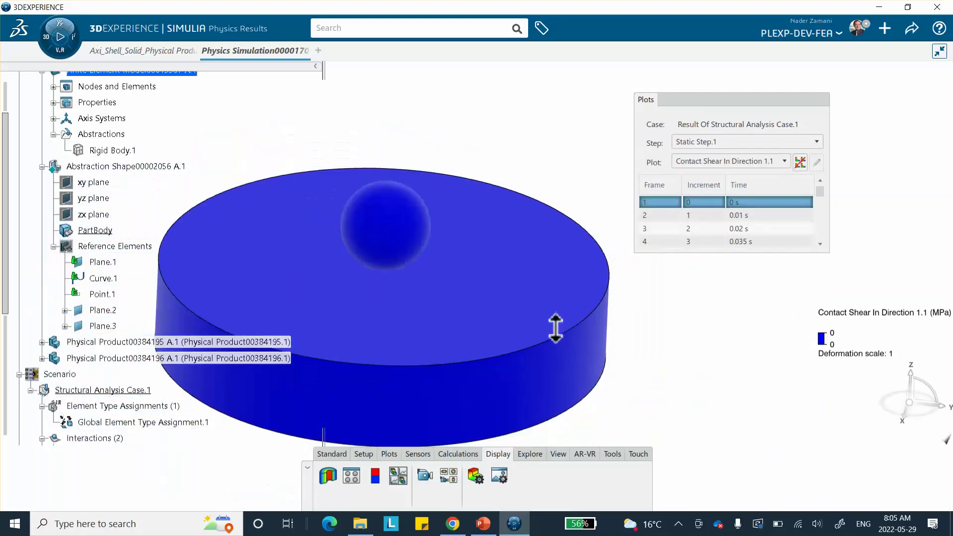
pyautogui.scroll(-3, 745, 229)
pyautogui.scroll(-2, 747, 233)
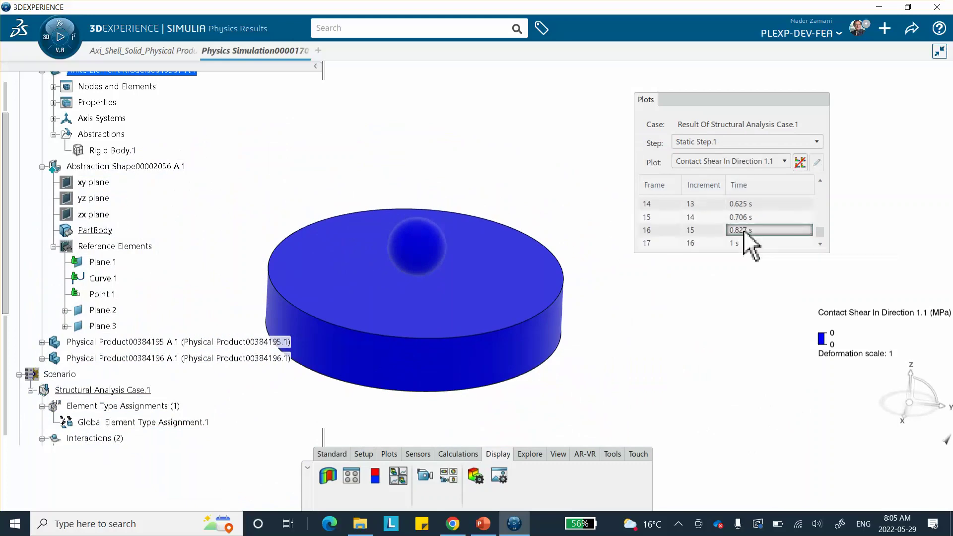
pyautogui.click(743, 244)
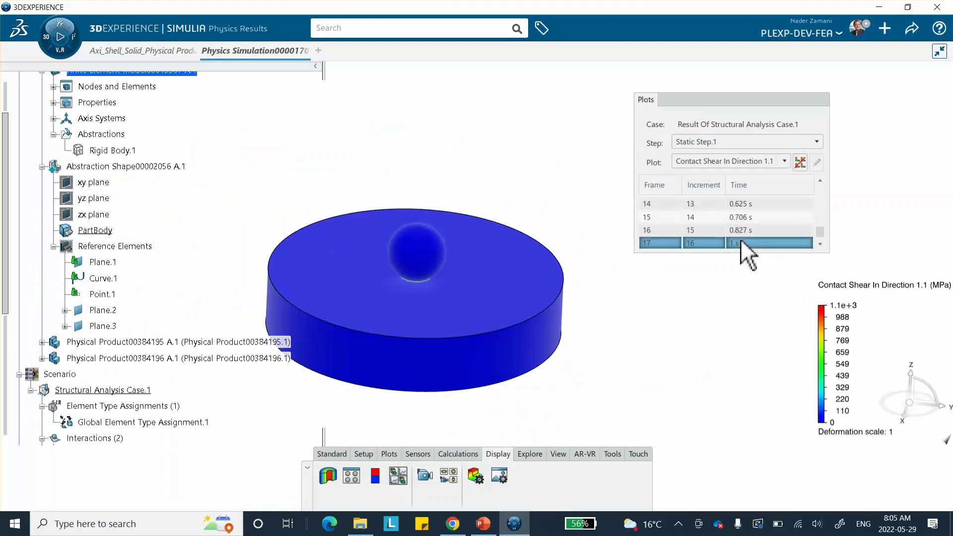
pyautogui.click(717, 161)
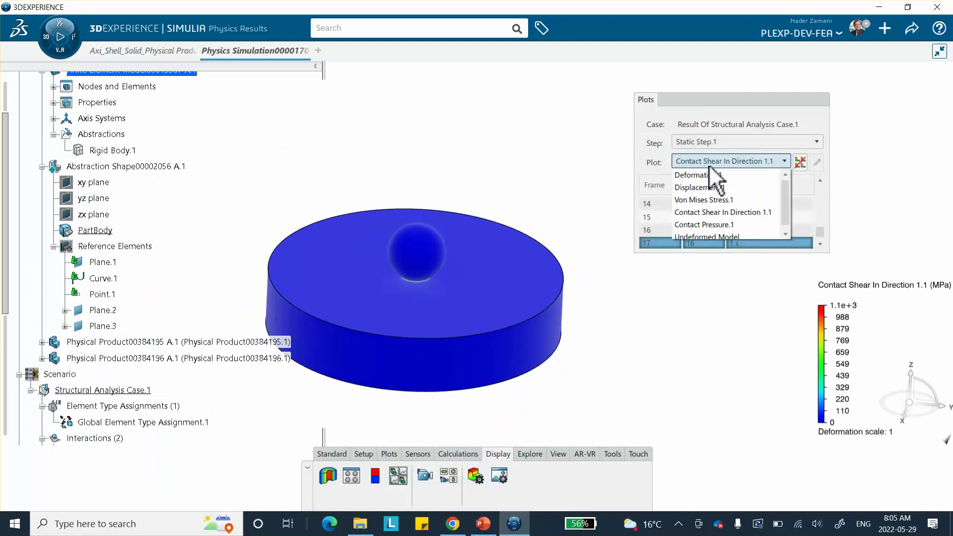
pyautogui.click(705, 200)
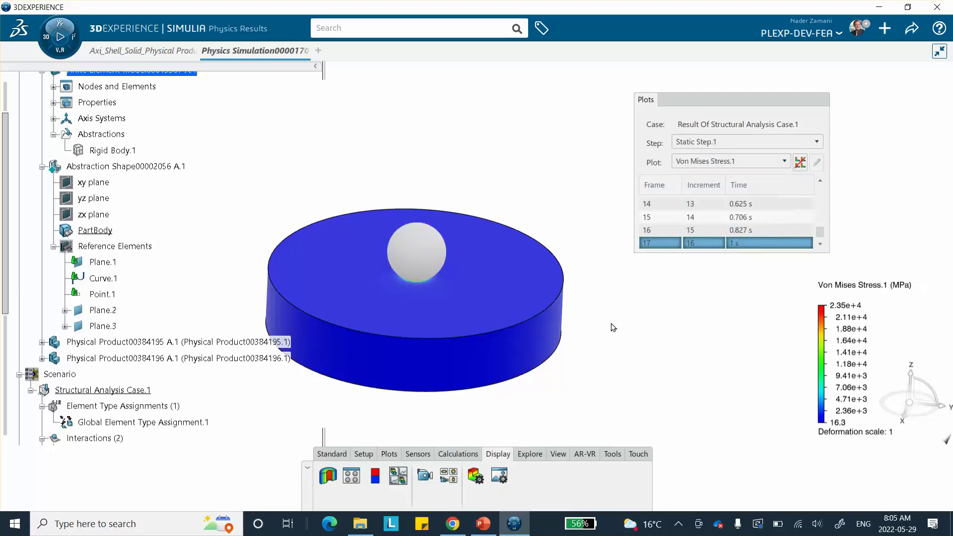
# Expand the results of the structural analysis case in the tree and open its display groups.
pyautogui.moveTo(578, 355); pyautogui.dragTo(436, 276, button='middle')
pyautogui.scroll(-5, 44, 444)
pyautogui.click(28, 393)
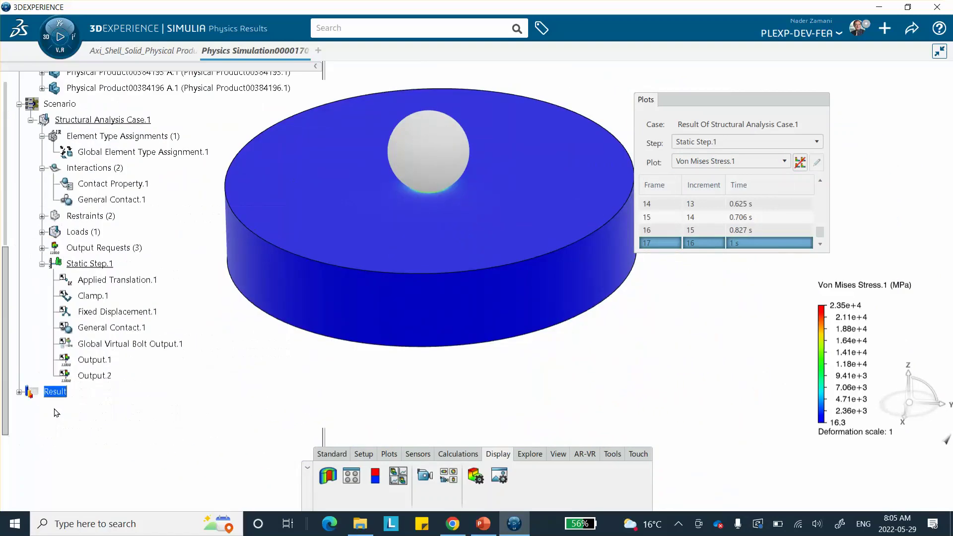
pyautogui.click(18, 392)
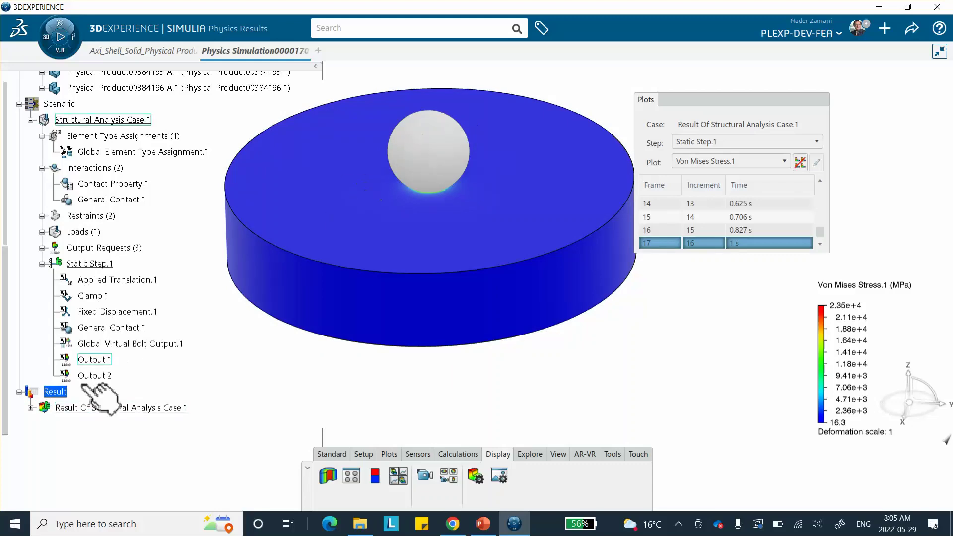
pyautogui.click(31, 409)
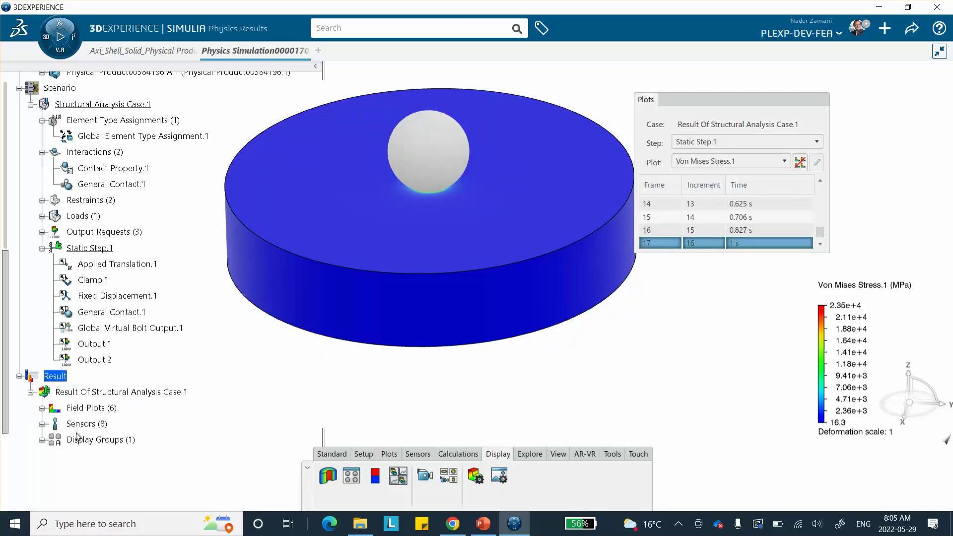
pyautogui.click(42, 439)
pyautogui.doubleClick(91, 439)
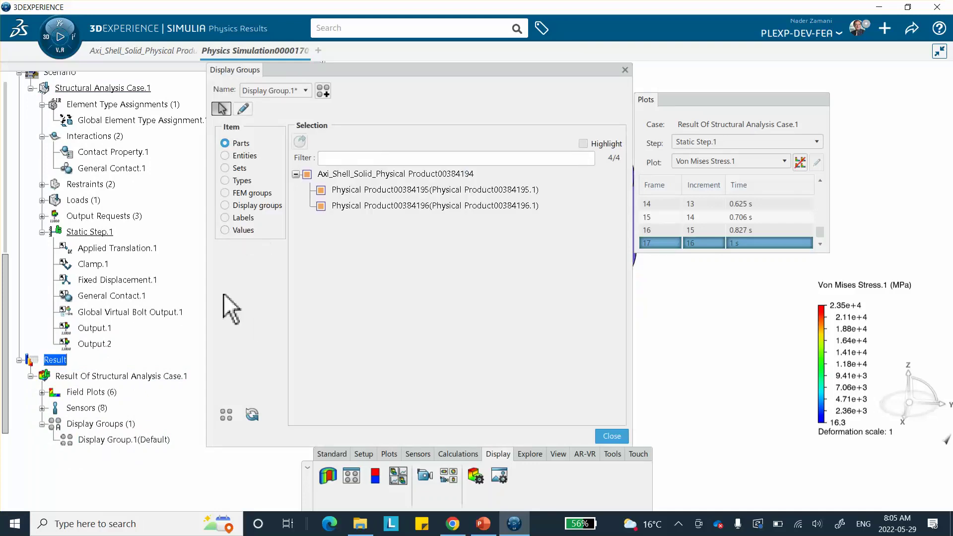
# Hide the spherical indenter in the display group to examine the indentation in the workpiece, and restore the display of all parts.
pyautogui.moveTo(392, 70); pyautogui.dragTo(636, 91)
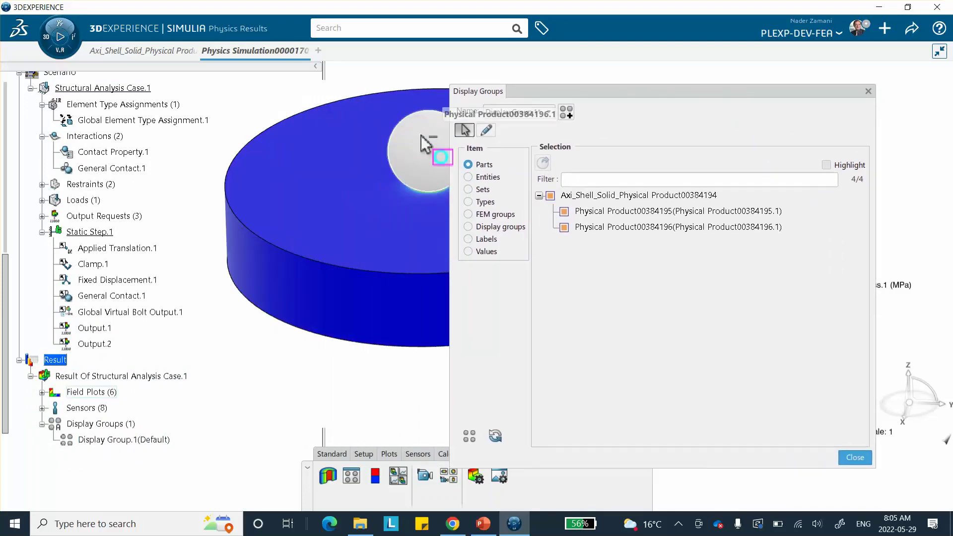
pyautogui.click(422, 134)
pyautogui.moveTo(403, 223); pyautogui.dragTo(362, 237, button='middle')
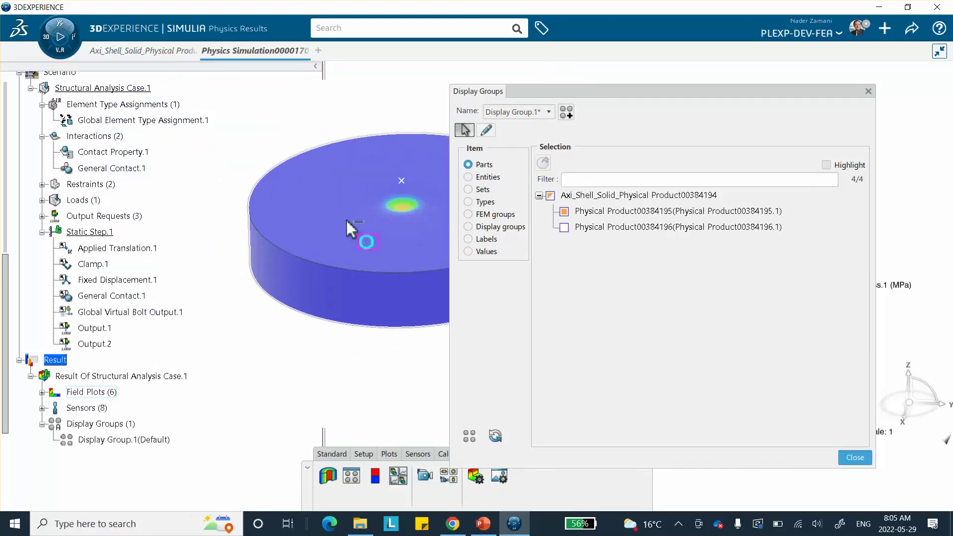
pyautogui.click(470, 435)
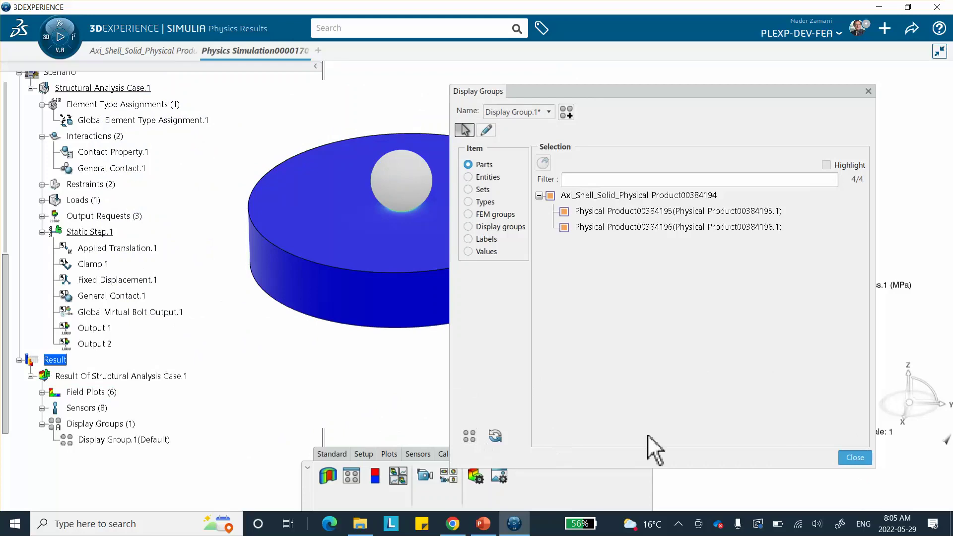
pyautogui.click(848, 454)
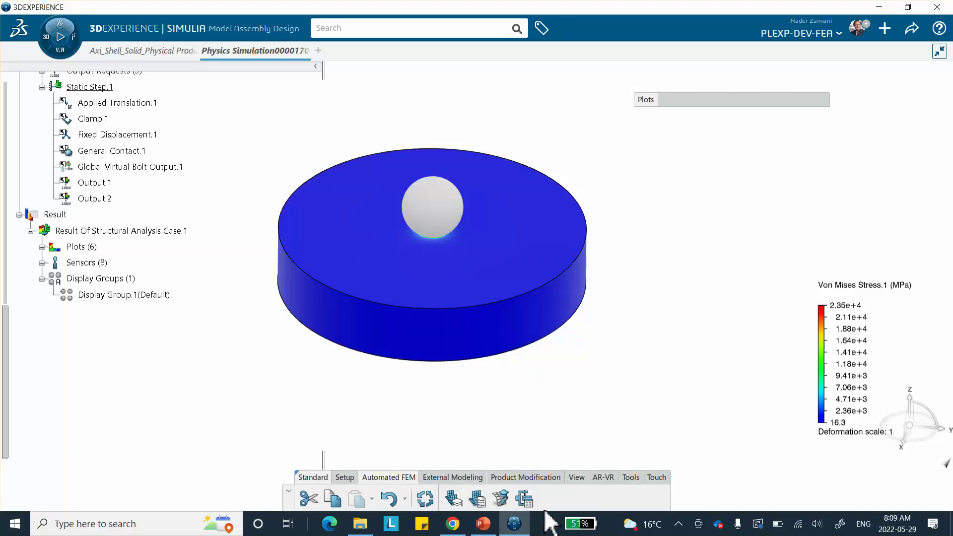
pyautogui.click(679, 526)
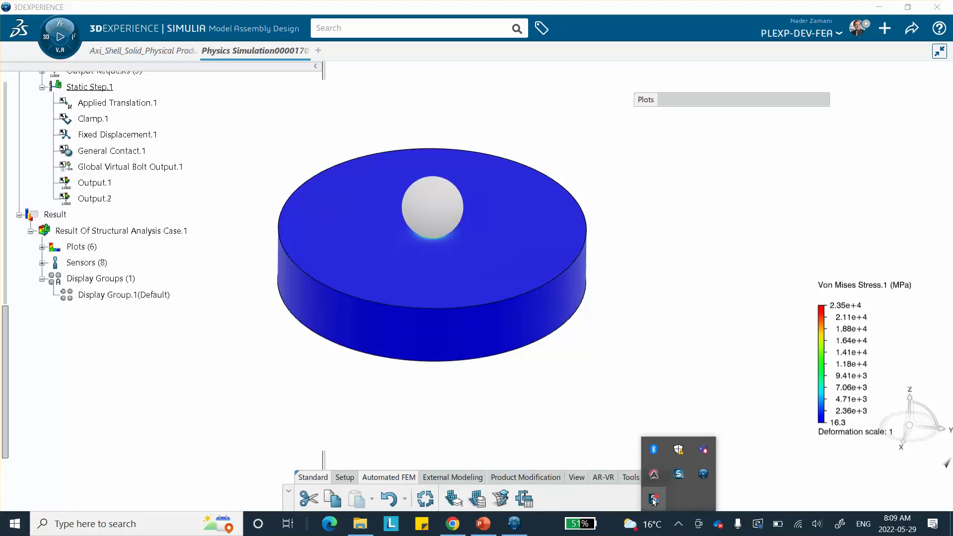